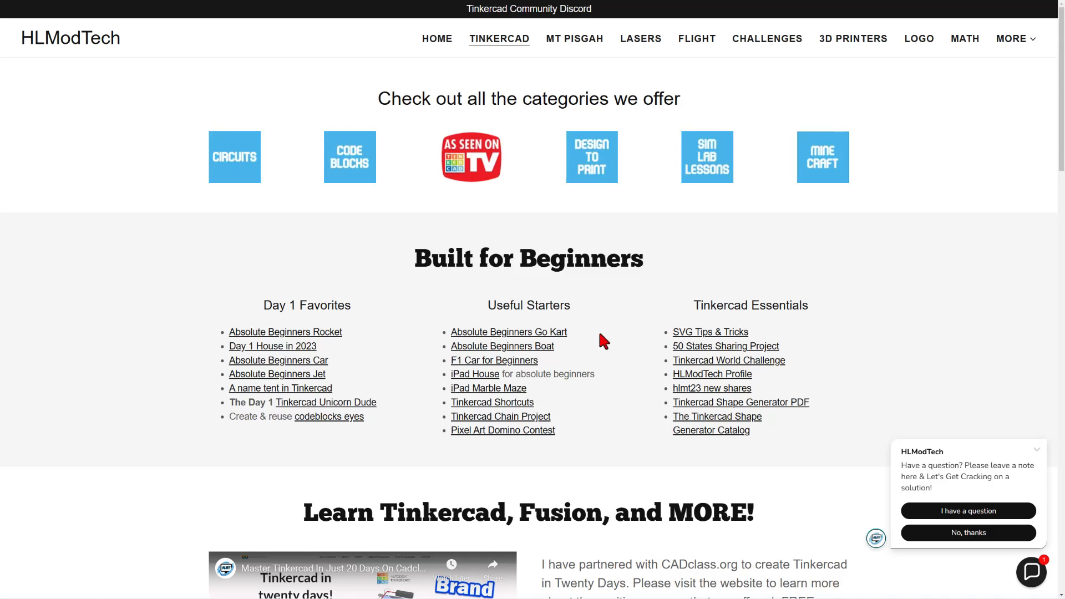
Open the Ship Propeller SIM LAB design from the hlmt23 new shares and expand its full description.
{"action": "left_click", "coordinate": [709, 389]}
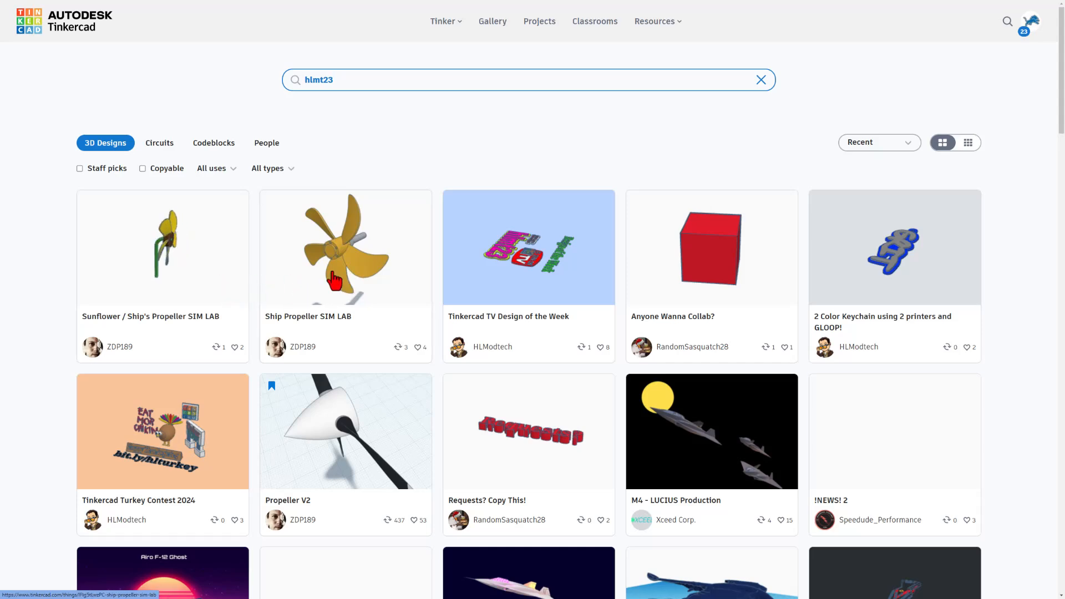
{"action": "left_click", "coordinate": [363, 272]}
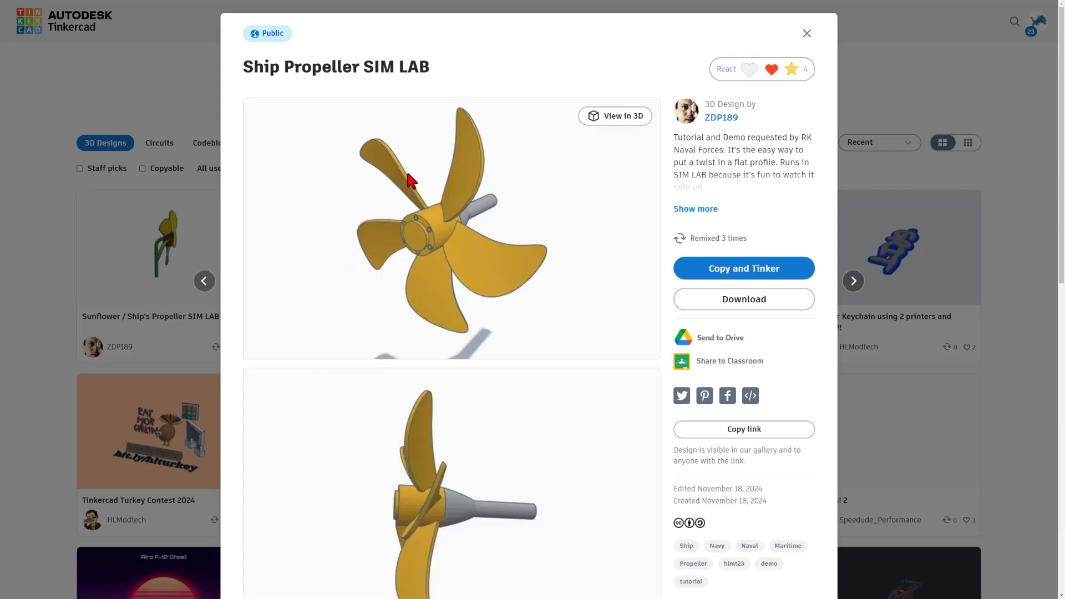
{"action": "left_click", "coordinate": [696, 211]}
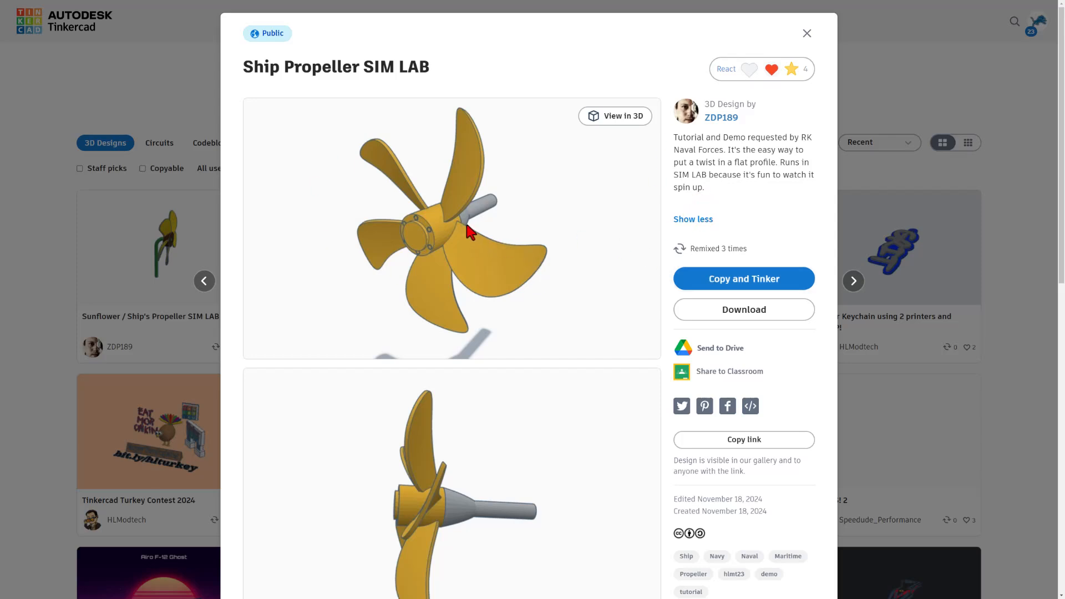
React to the Ship Propeller SIM LAB design with "Awesome, A+" and open an editable copy of it.
{"action": "left_click", "coordinate": [767, 66]}
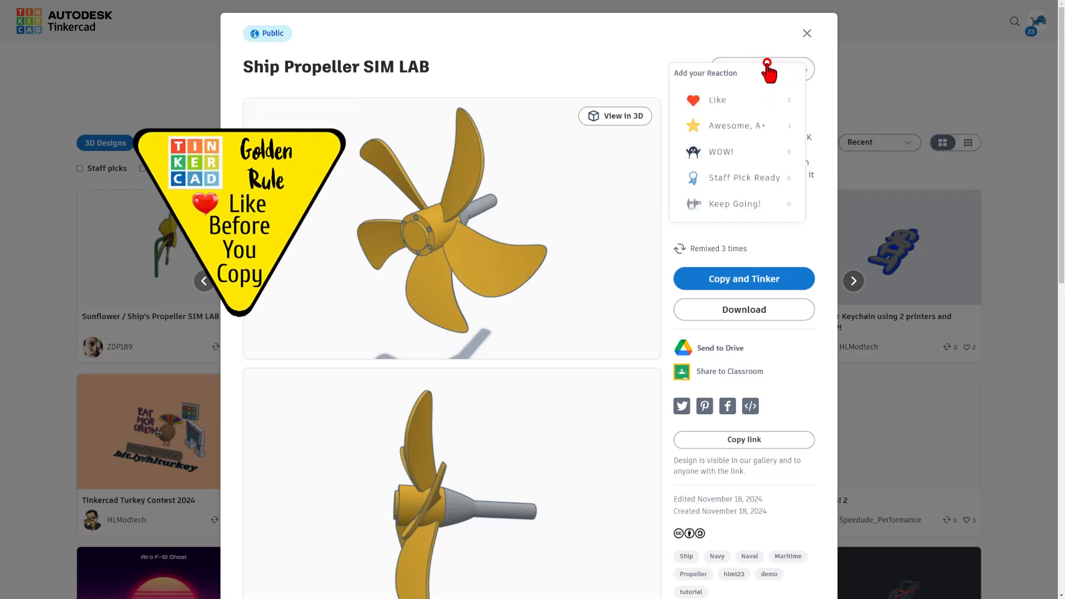
{"action": "left_click", "coordinate": [734, 127]}
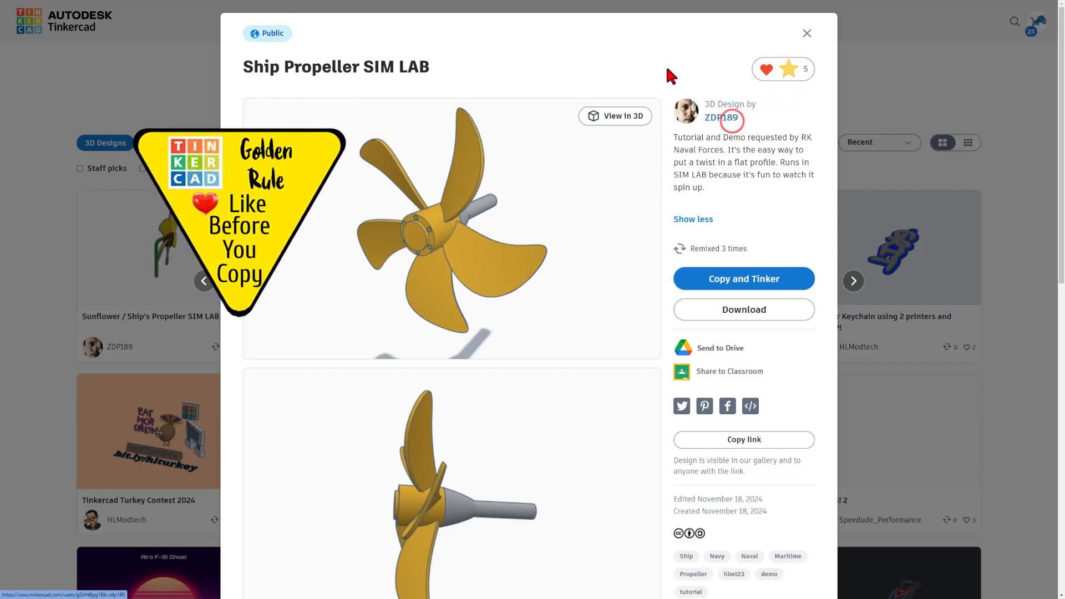
{"action": "left_click", "coordinate": [757, 282]}
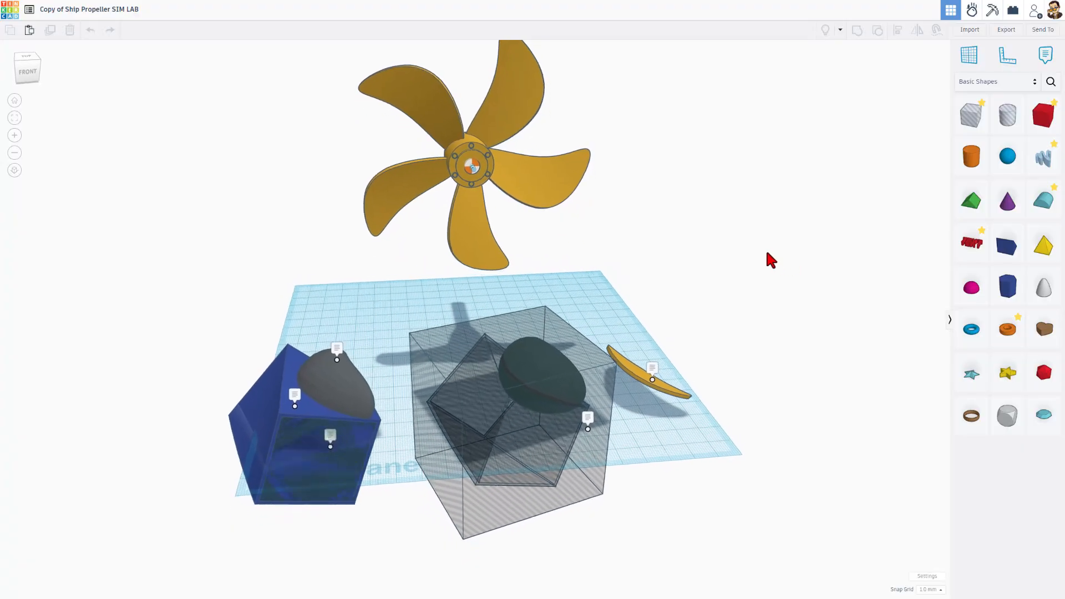
Read the note on the front-left pineapple shape and examine the profile settings of that shape.
{"action": "left_click", "coordinate": [324, 346]}
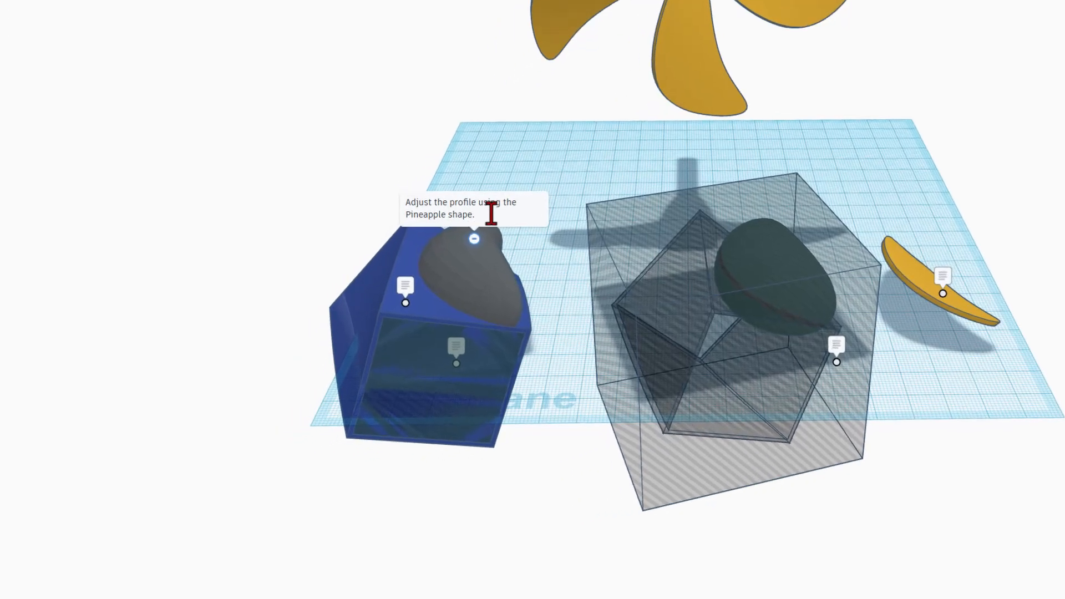
{"action": "left_click", "coordinate": [476, 270]}
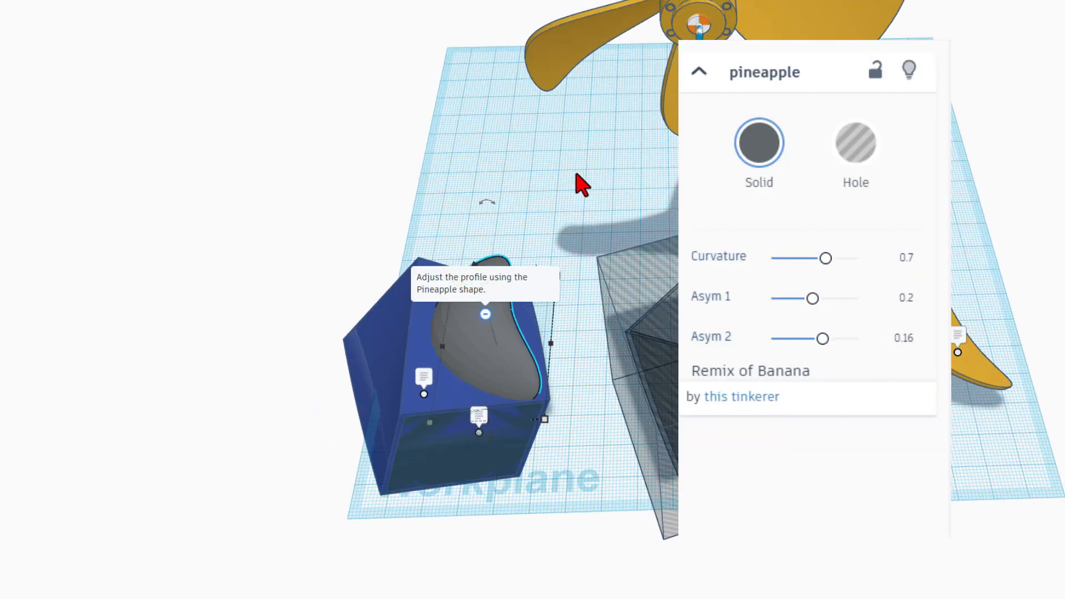
{"action": "right_click_drag", "start_coordinate": [562, 186], "coordinate": [497, 200]}
{"action": "right_click_drag", "start_coordinate": [453, 372], "coordinate": [409, 401]}
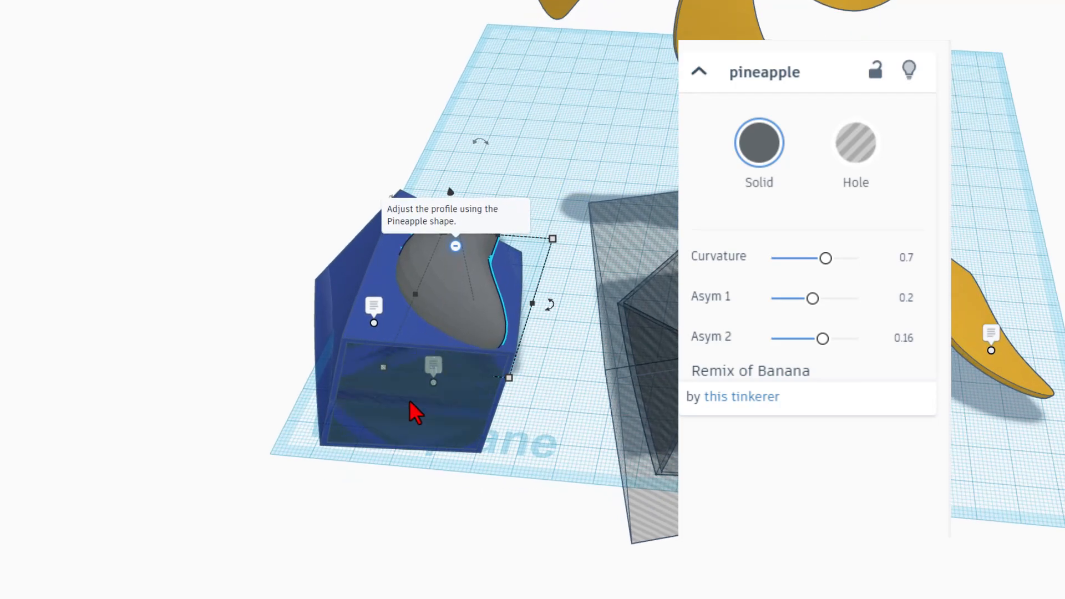
Read the twist note on the blue shapes and examine the settings of the solid and hole twisted polygons.
{"action": "left_click", "coordinate": [368, 310]}
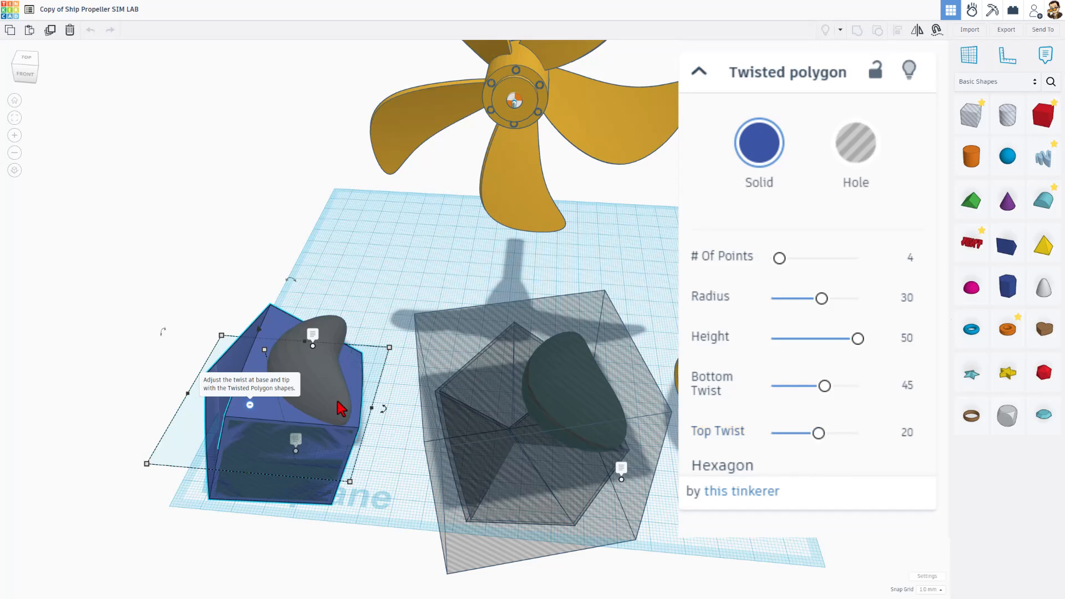
{"action": "right_click_drag", "start_coordinate": [228, 259], "coordinate": [302, 216]}
{"action": "left_click", "coordinate": [411, 420]}
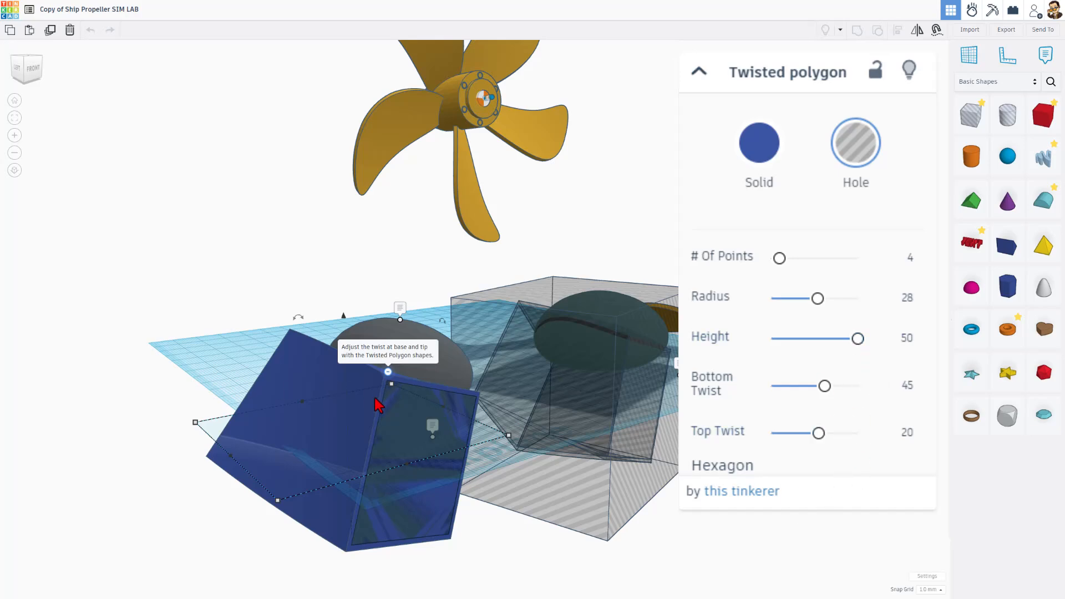
{"action": "right_click_drag", "start_coordinate": [456, 368], "coordinate": [314, 368]}
{"action": "left_click", "coordinate": [398, 320]}
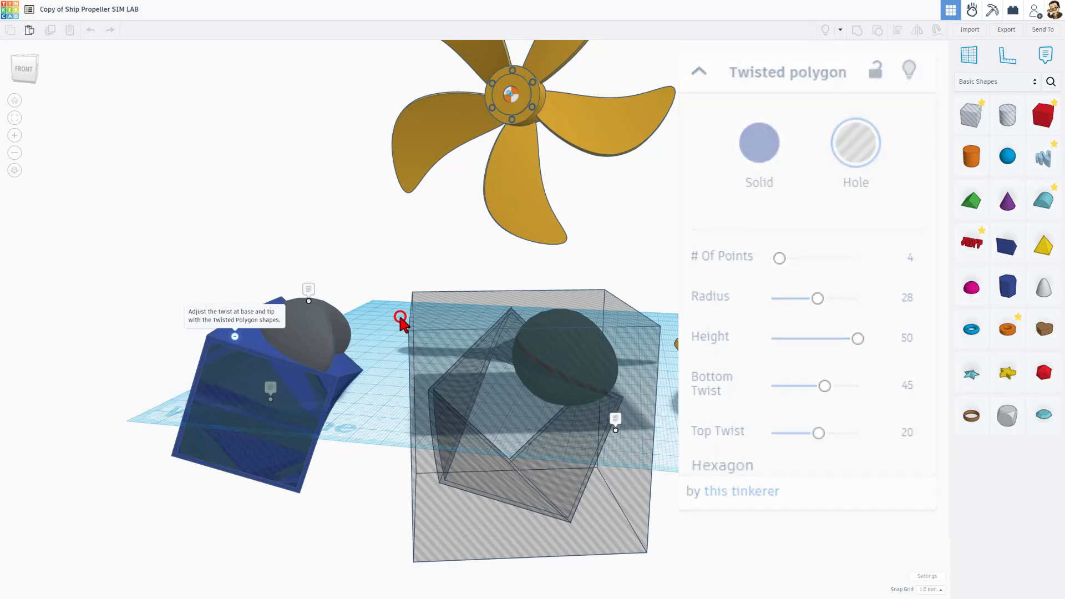
Hide the boxed hole shape around the middle pineapple and examine the exposed pineapple's settings.
{"action": "left_click", "coordinate": [610, 317]}
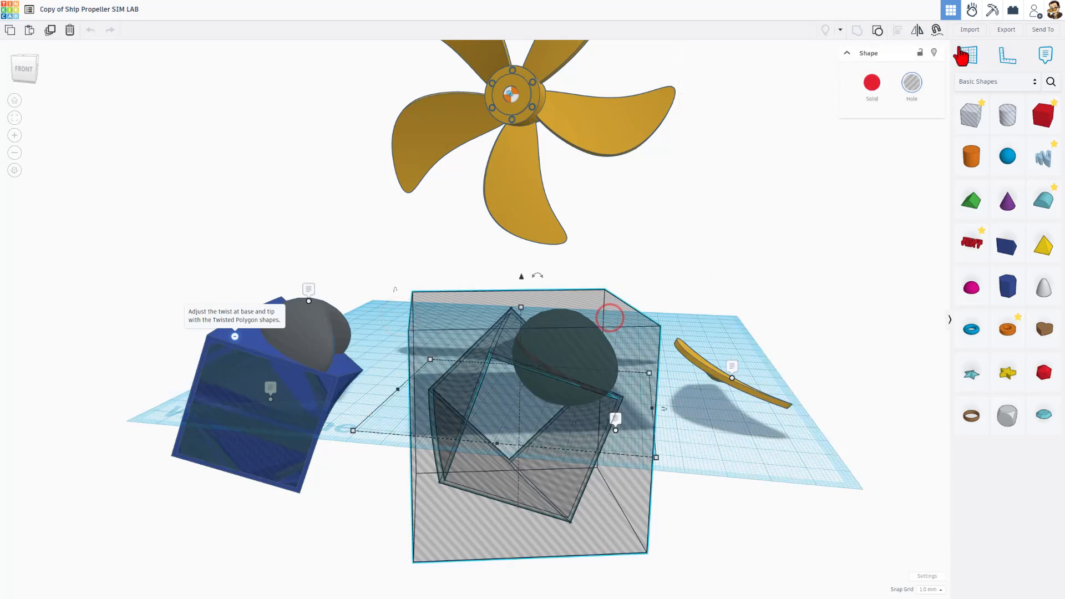
{"action": "left_click", "coordinate": [935, 53]}
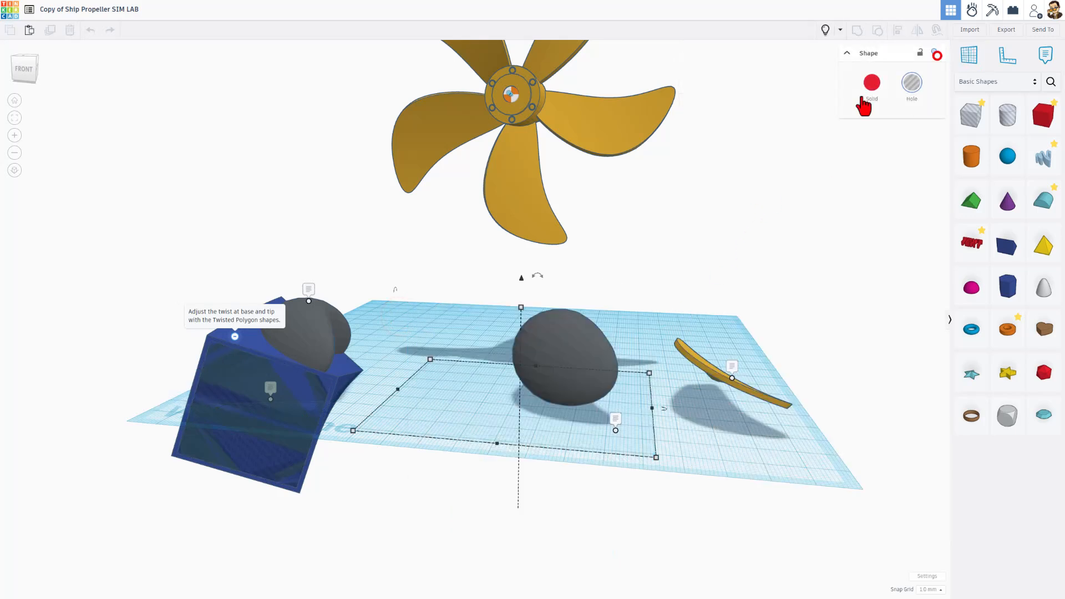
{"action": "left_click", "coordinate": [558, 384]}
{"action": "right_click_drag", "start_coordinate": [636, 313], "coordinate": [668, 301]}
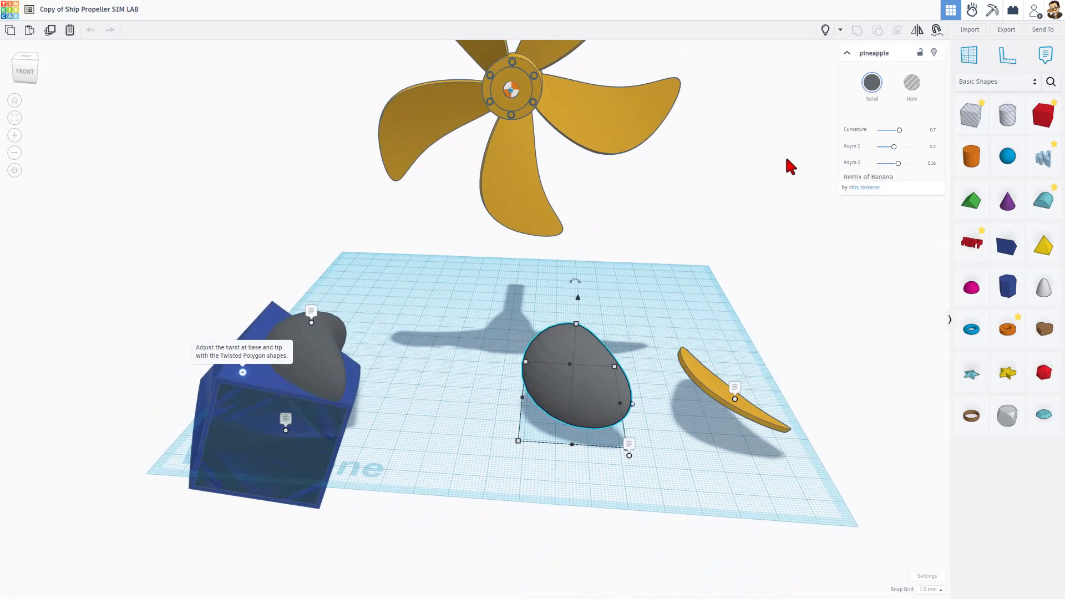
Hide the left pineapple and group the solid and hole twisted polygons into one hollow shape.
{"action": "left_click", "coordinate": [380, 312]}
{"action": "left_click", "coordinate": [301, 351]}
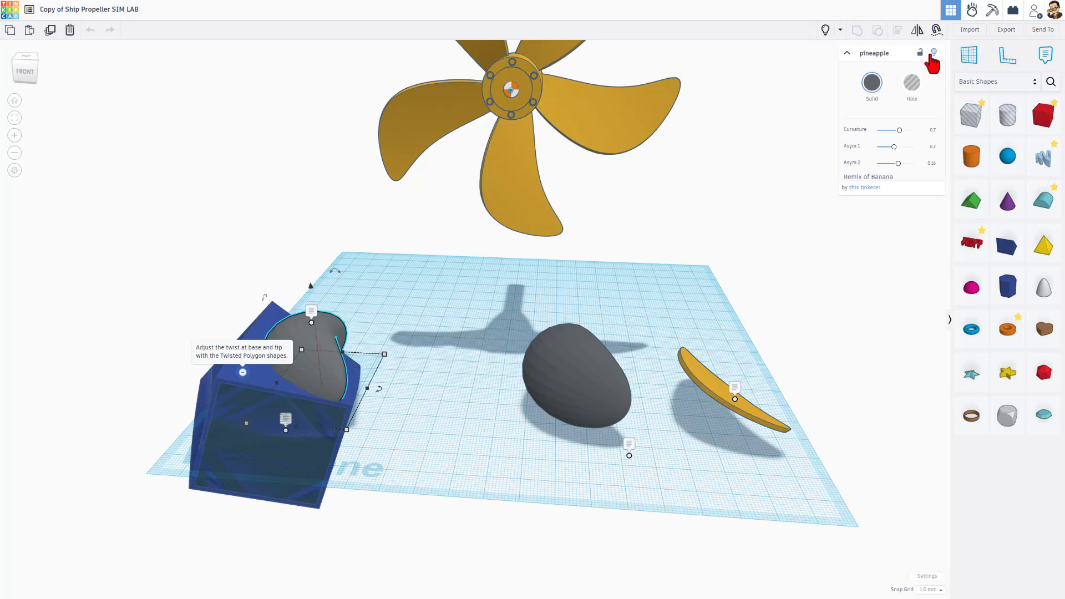
{"action": "left_click", "coordinate": [322, 436], "text": "shift"}
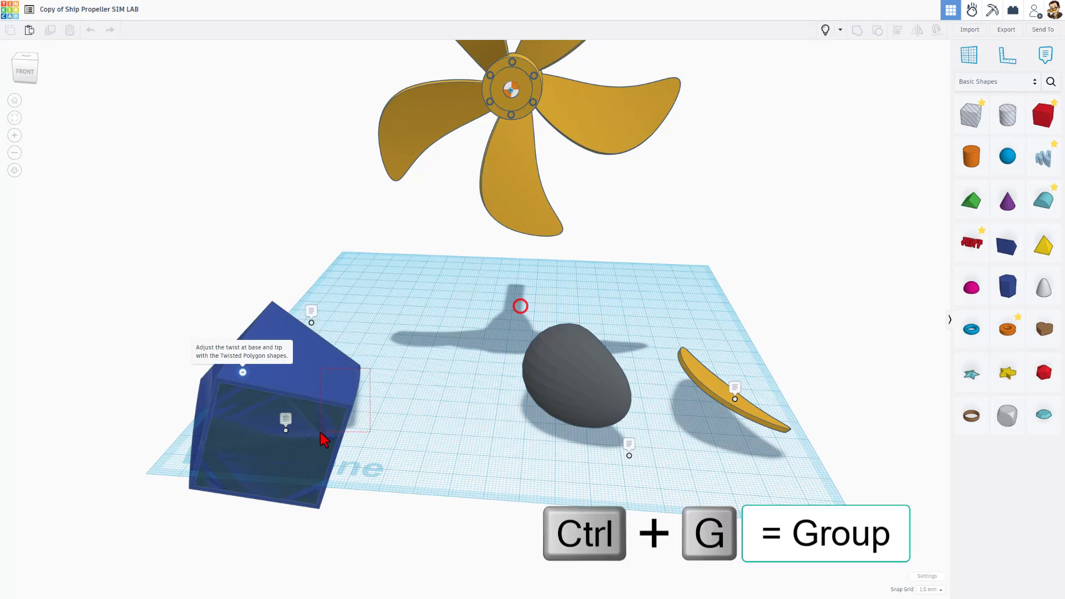
{"action": "key", "text": "ctrl+g"}
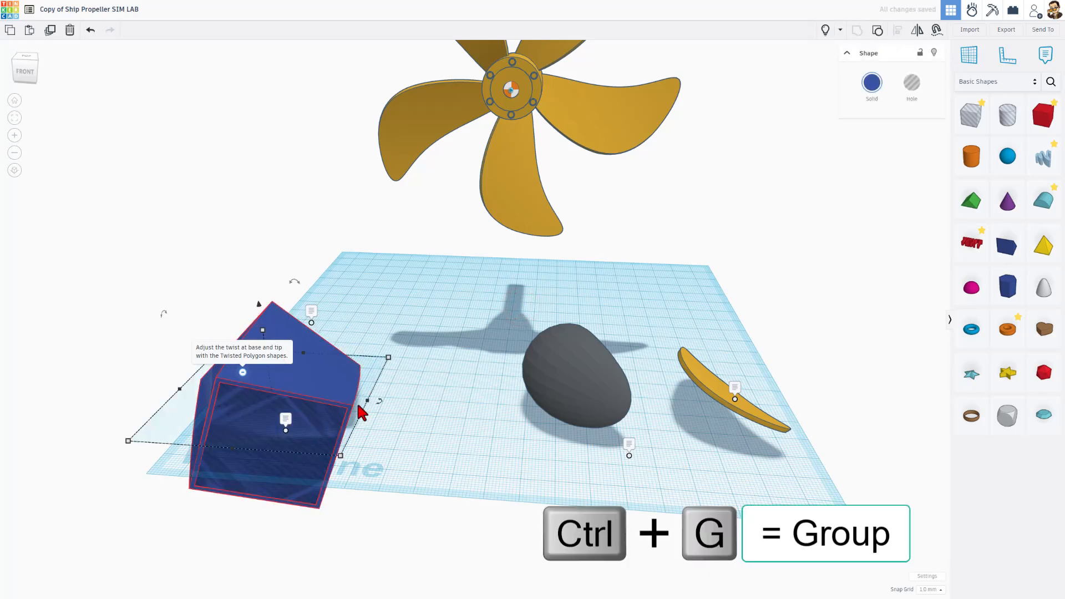
{"action": "right_click_drag", "start_coordinate": [415, 377], "coordinate": [288, 424]}
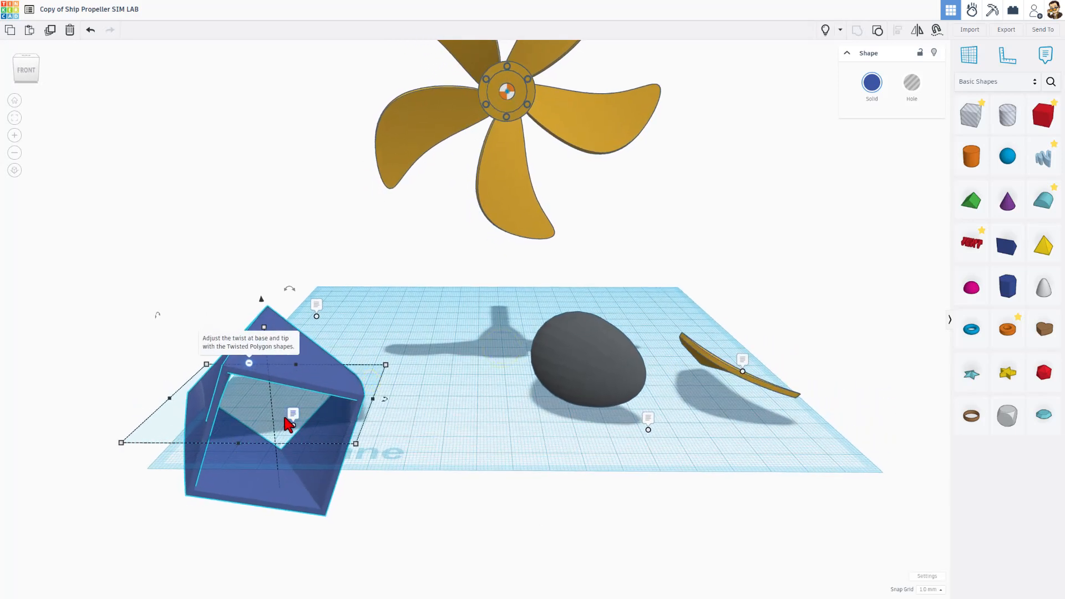
Turn the hollow twisted shape into a hole and show all hidden shapes again.
{"action": "left_click", "coordinate": [911, 84]}
{"action": "left_click", "coordinate": [587, 366]}
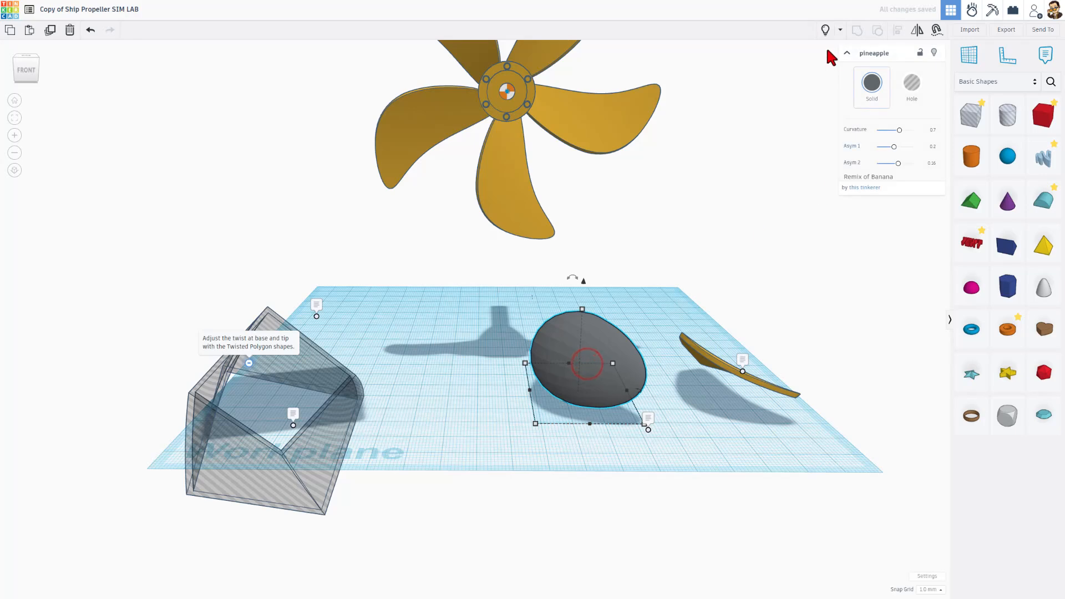
{"action": "left_click", "coordinate": [825, 30]}
{"action": "left_click", "coordinate": [714, 220]}
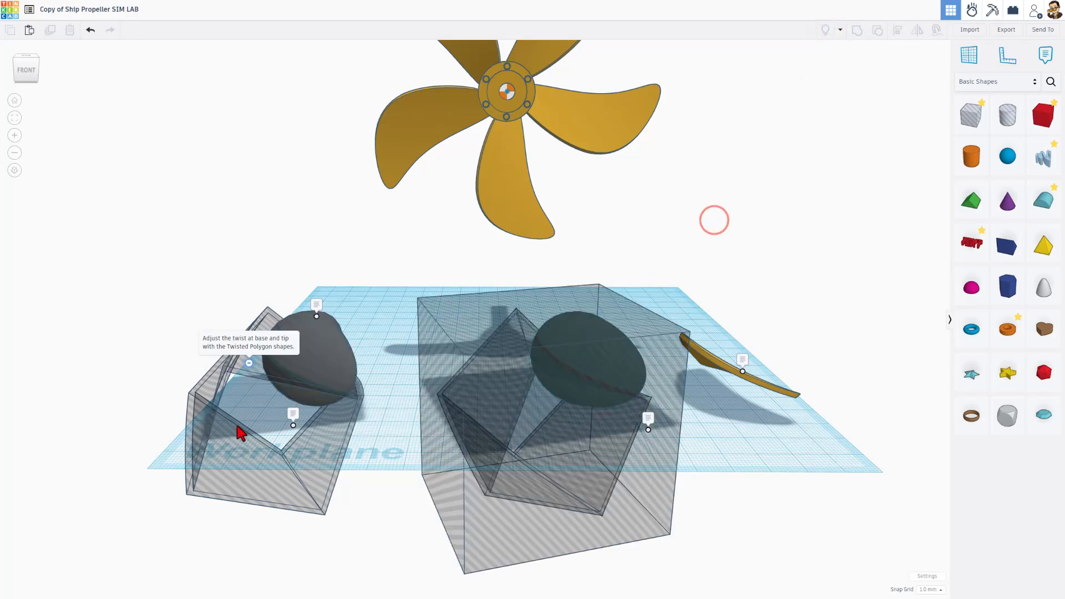
Ungroup the boxed hole shape around the middle pineapple and make its red box transparent.
{"action": "right_click_drag", "start_coordinate": [499, 342], "coordinate": [658, 257]}
{"action": "left_click", "coordinate": [635, 311]}
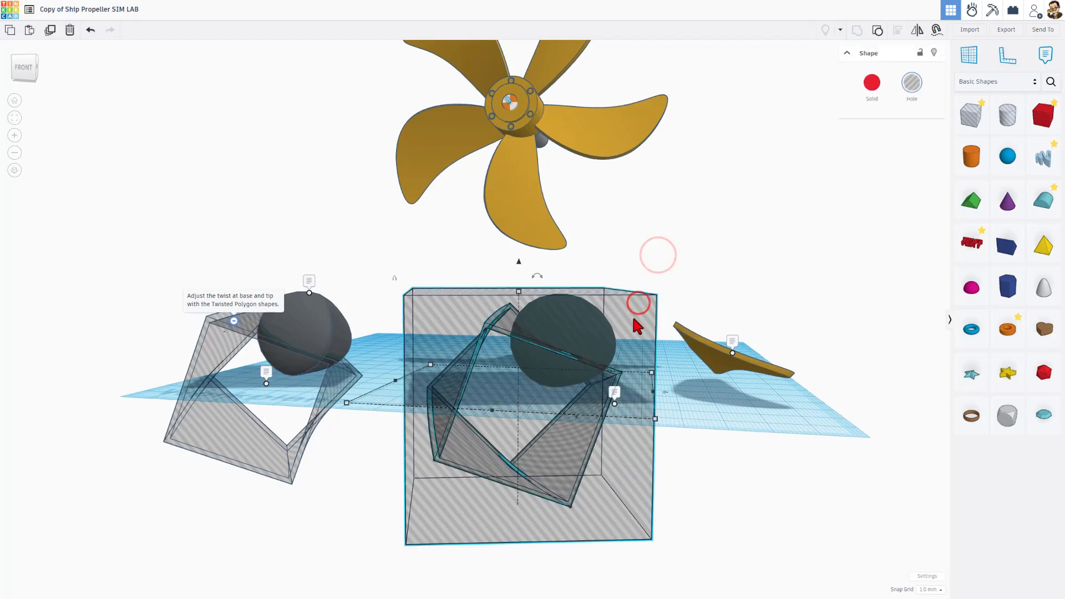
{"action": "left_click", "coordinate": [877, 30]}
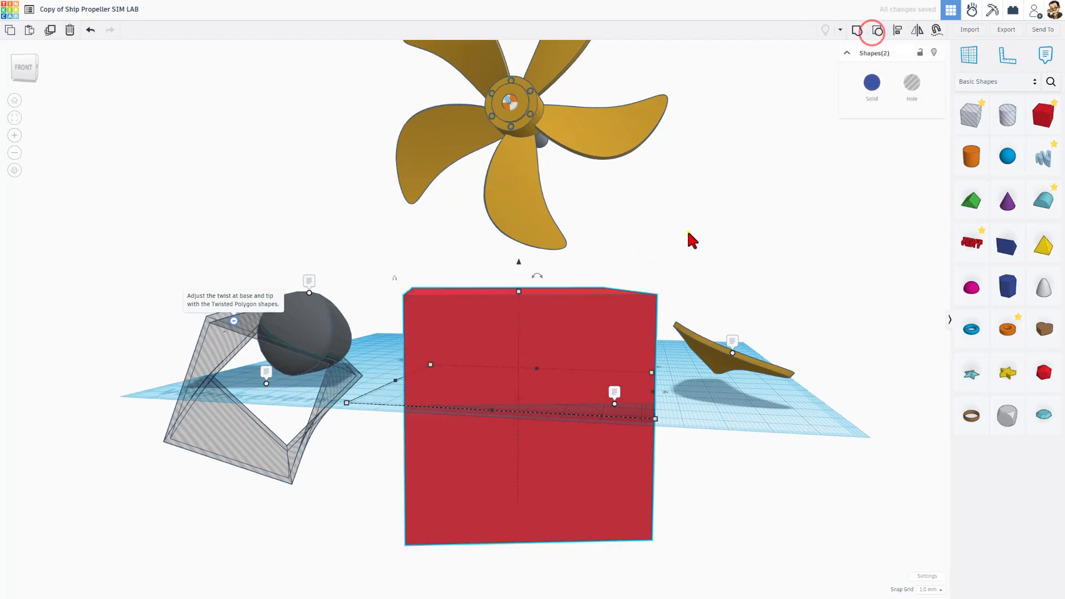
{"action": "right_click_drag", "start_coordinate": [687, 228], "coordinate": [712, 228]}
{"action": "left_click", "coordinate": [615, 325]}
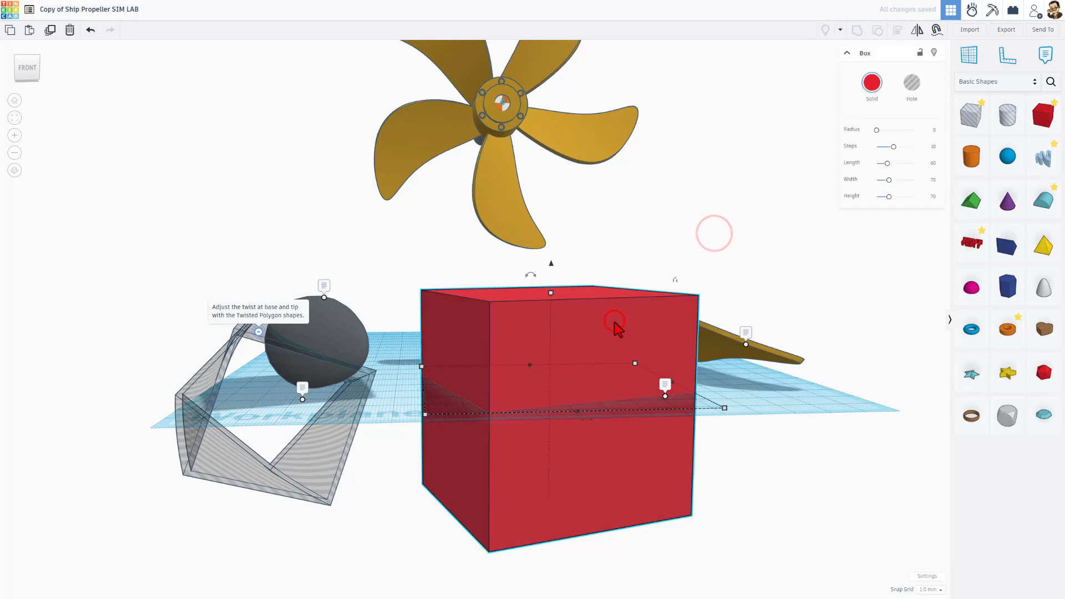
{"action": "key", "text": "t"}
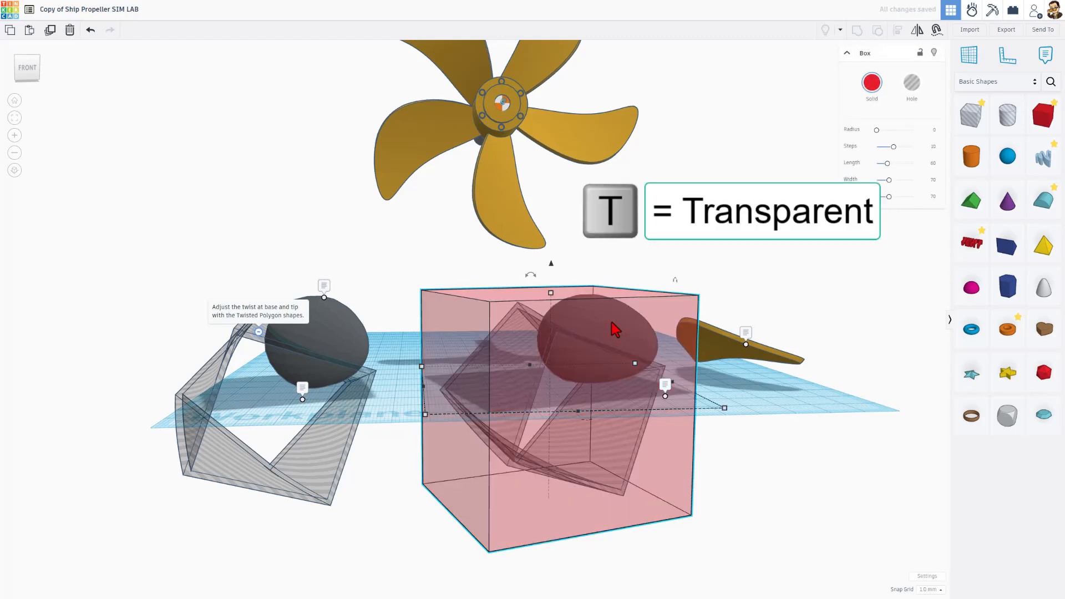
{"action": "right_click_drag", "start_coordinate": [613, 327], "coordinate": [562, 320]}
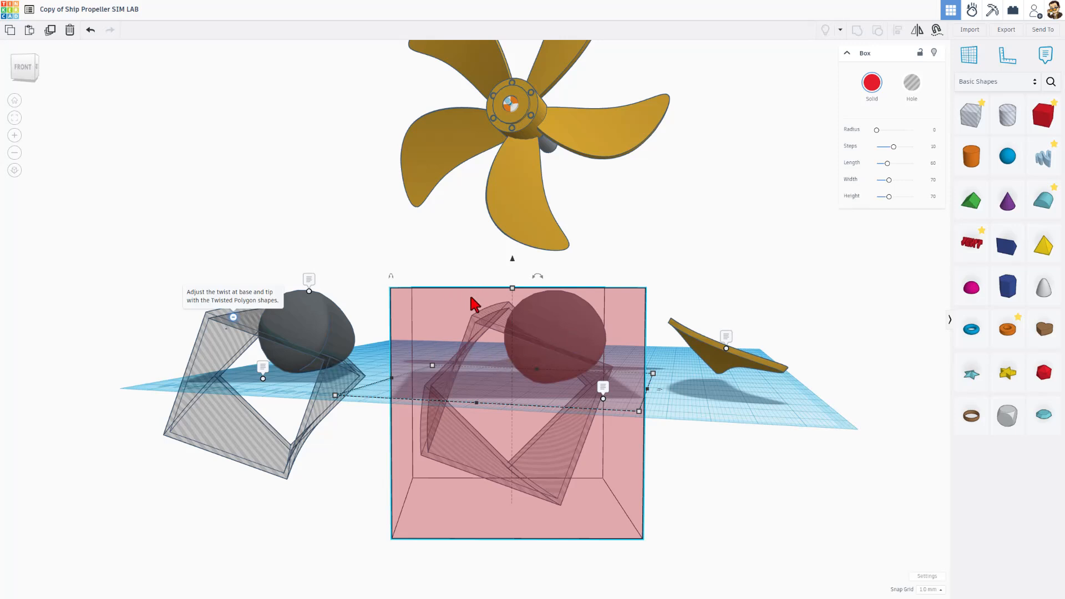
Group the transparent box with the hollow twisted hole inside it and turn the result into a hole.
{"action": "left_click_drag", "start_coordinate": [464, 258], "coordinate": [482, 357]}
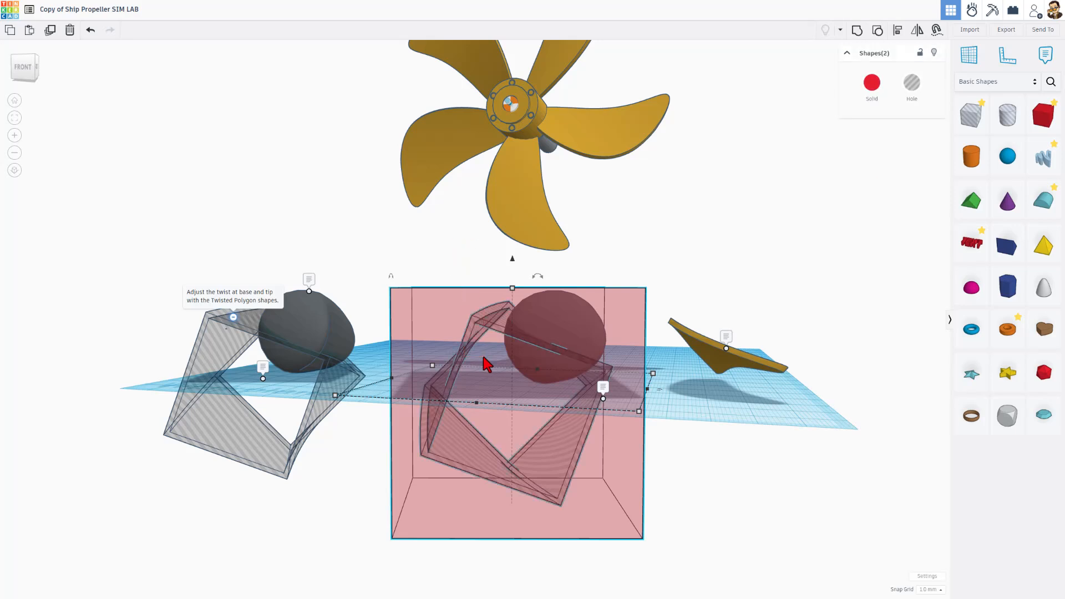
{"action": "key", "text": "ctrl+g"}
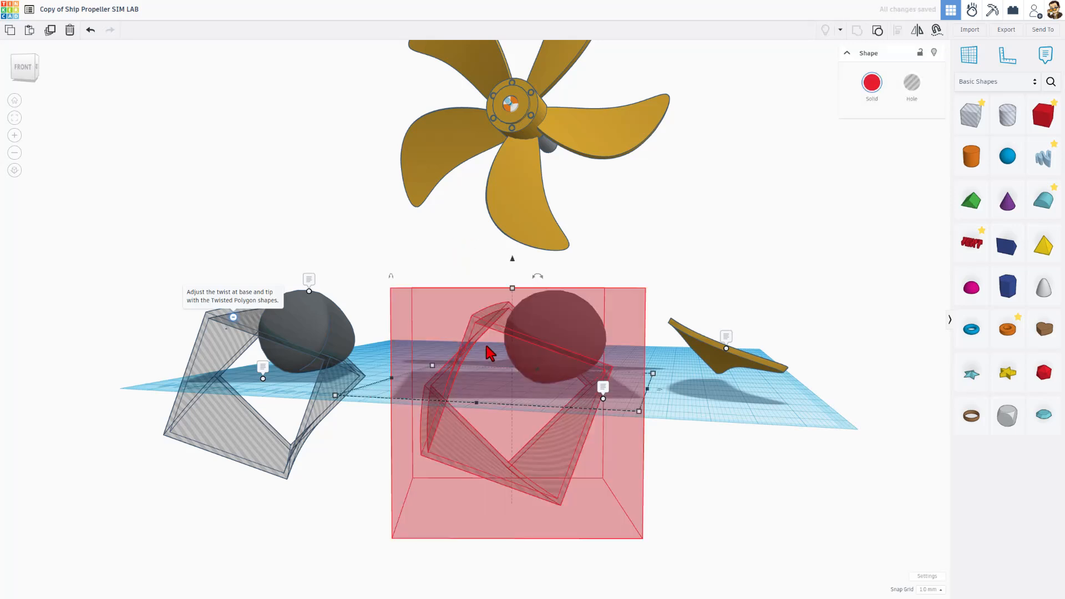
{"action": "right_click_drag", "start_coordinate": [632, 261], "coordinate": [693, 261]}
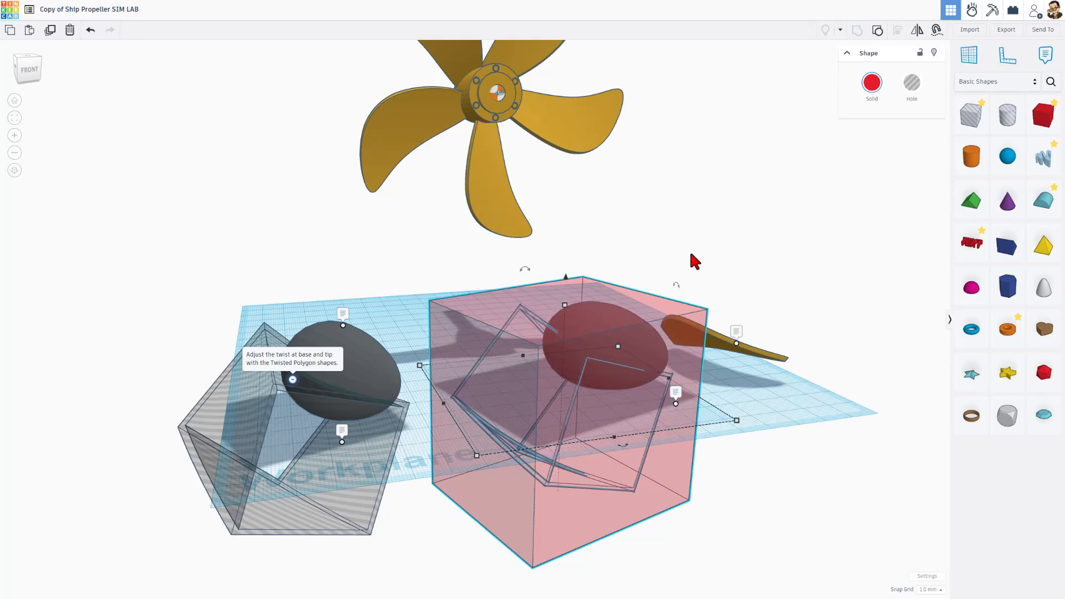
{"action": "left_click", "coordinate": [911, 82]}
Group the middle pineapple with the surrounding hole shape to cut out a twisted propeller blade.
{"action": "right_click_drag", "start_coordinate": [708, 203], "coordinate": [654, 203]}
{"action": "scroll", "coordinate": [570, 373], "scroll_direction": "up", "scroll_amount": 5}
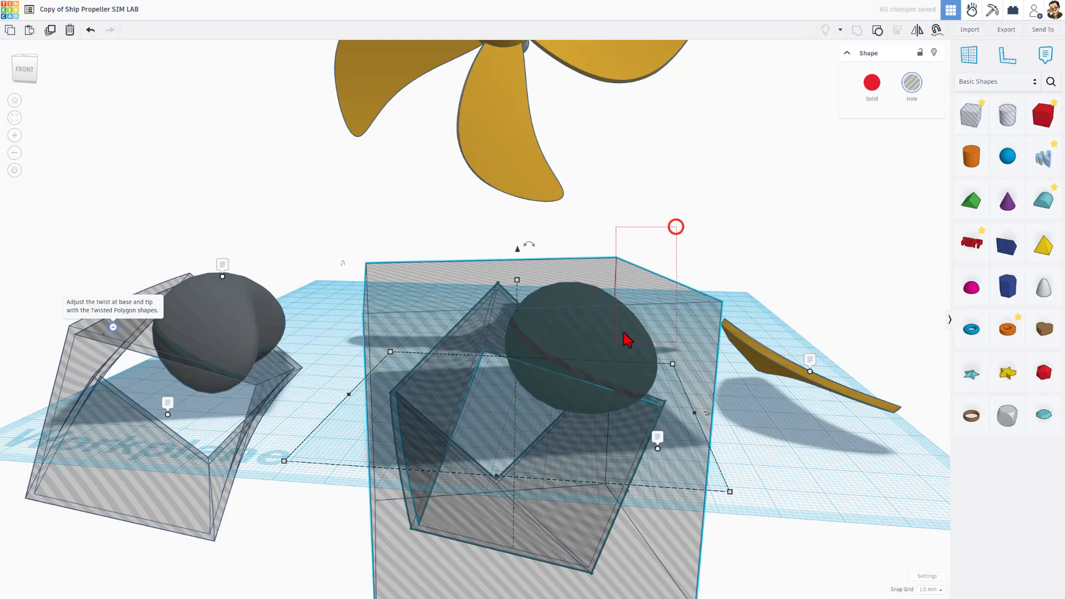
{"action": "left_click", "coordinate": [594, 398], "text": "shift"}
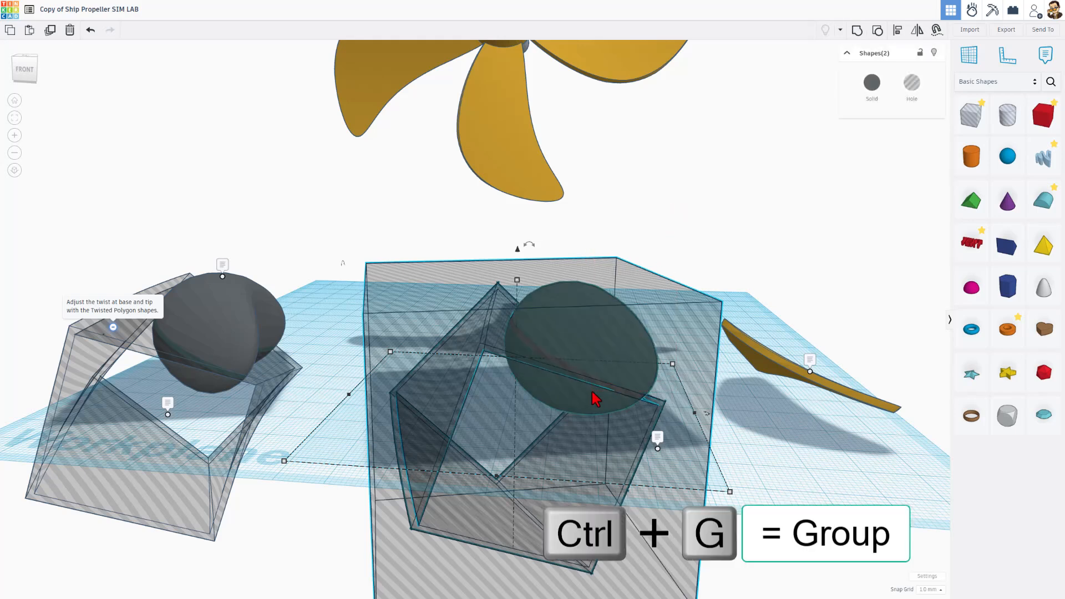
{"action": "key", "text": "ctrl+g"}
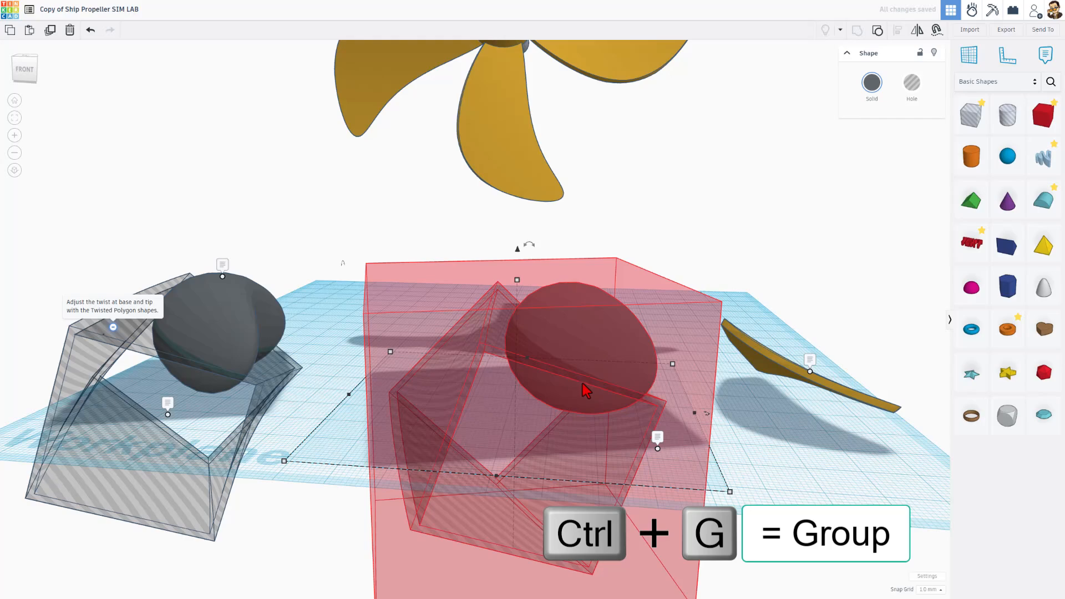
{"action": "right_click_drag", "start_coordinate": [580, 380], "coordinate": [495, 415]}
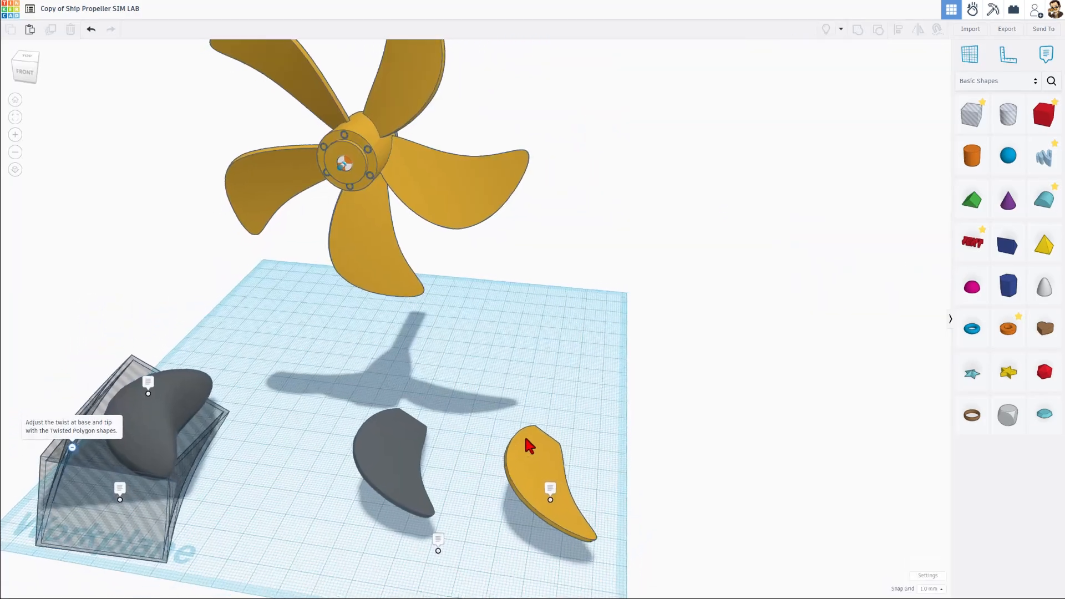
Duplicate the new gray blade and move the copy backward on the workplane, clear of the original.
{"action": "left_click", "coordinate": [380, 439]}
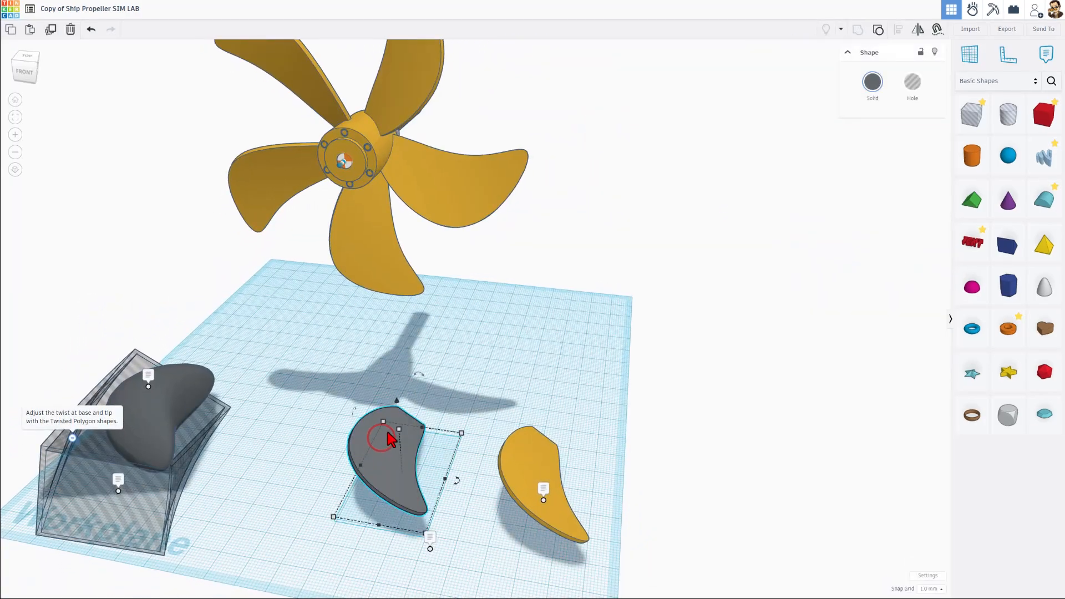
{"action": "key", "text": "ctrl+d"}
{"action": "key", "text": "Up"}
{"action": "key", "text": "Up"}
{"action": "key", "text": "Up"}
{"action": "key", "text": "Up"}
{"action": "key", "text": "Up"}
{"action": "key", "text": "Up"}
{"action": "key", "text": "Up"}
{"action": "key", "text": "Up"}
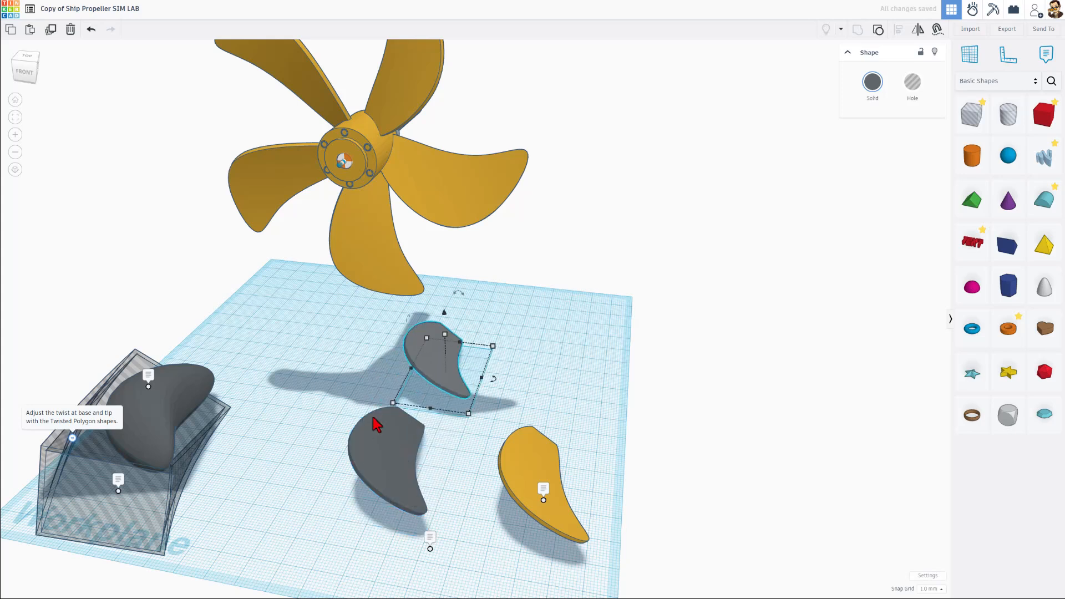
Close the calculator and place a ruler on the workplane just behind the duplicated gray blade.
{"action": "right_click_drag", "start_coordinate": [455, 388], "coordinate": [461, 414]}
{"action": "left_click", "coordinate": [460, 408]}
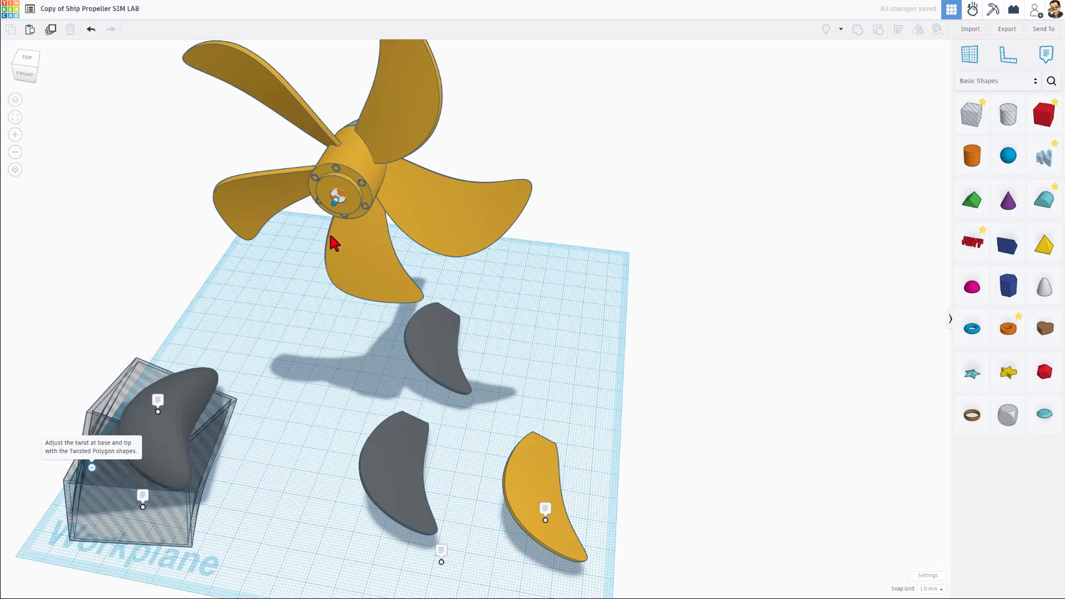
{"action": "right_click_drag", "start_coordinate": [483, 375], "coordinate": [421, 343]}
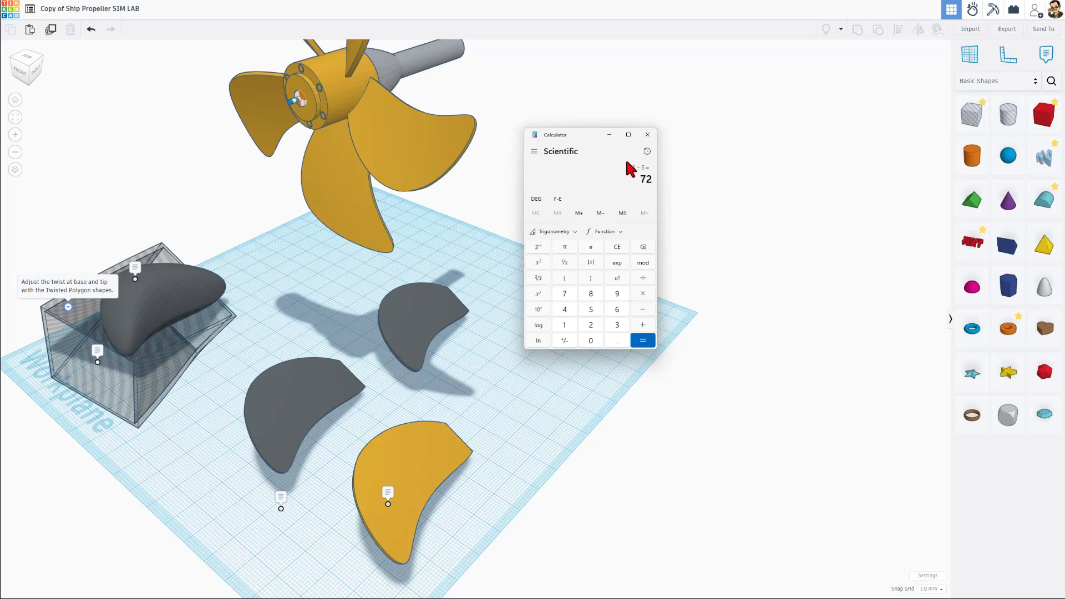
{"action": "left_click", "coordinate": [646, 134]}
{"action": "left_click", "coordinate": [438, 303]}
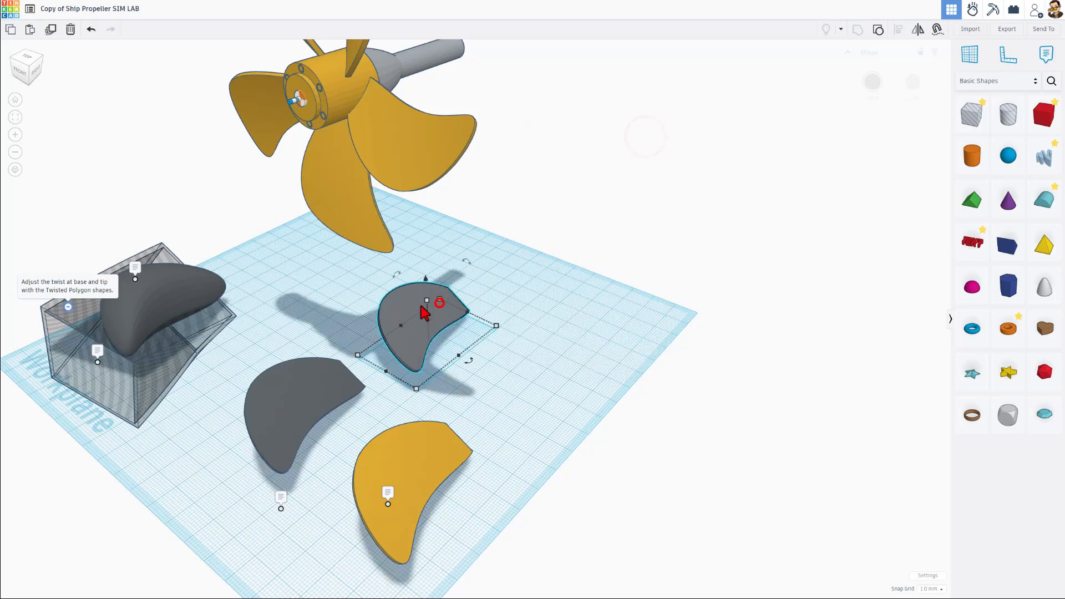
{"action": "key", "text": "r"}
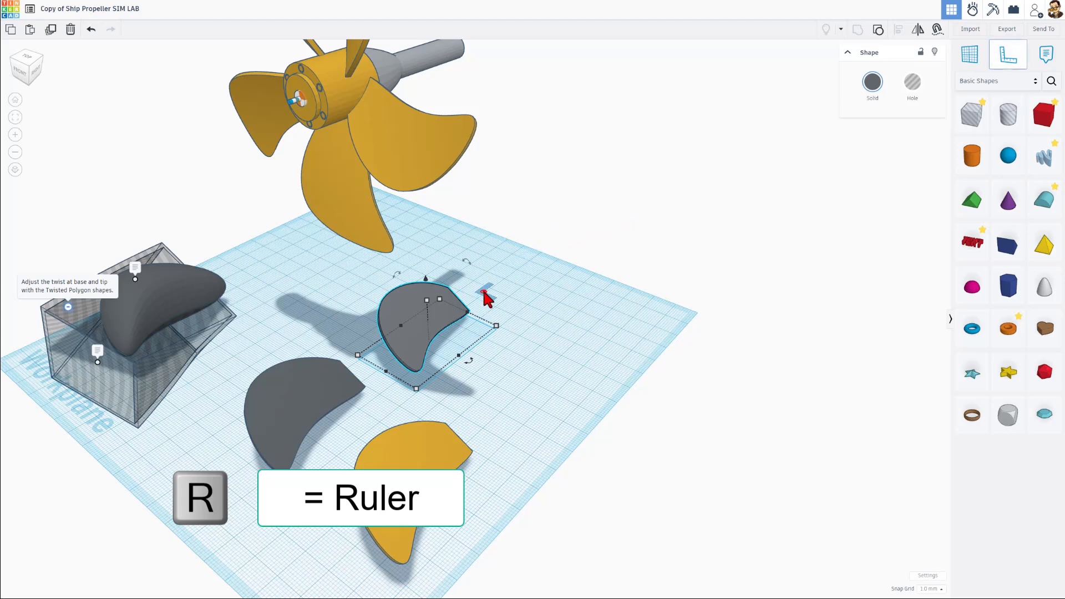
{"action": "left_click", "coordinate": [484, 292]}
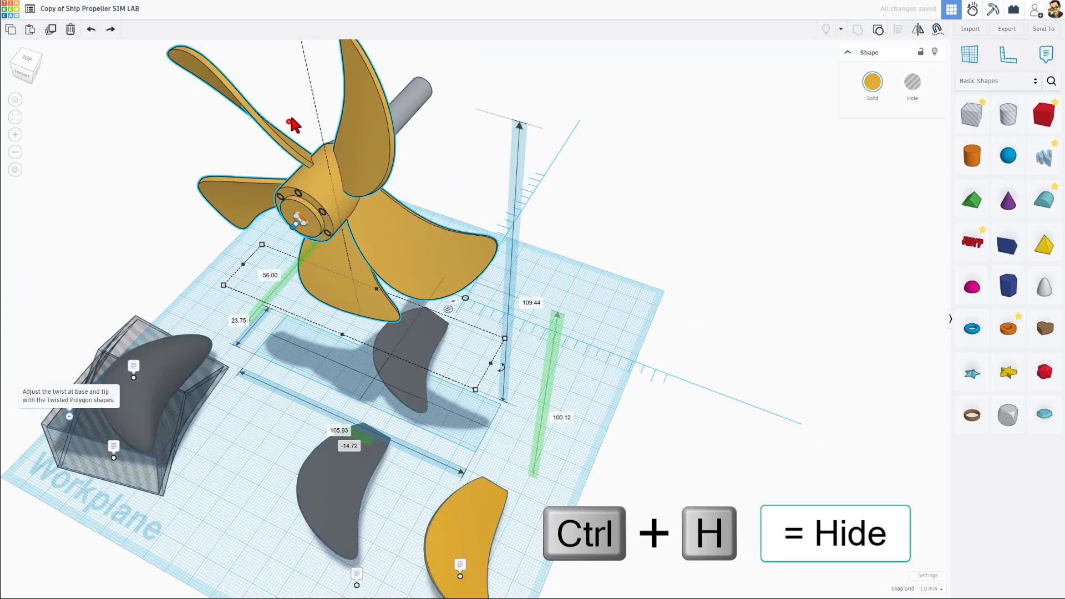
Hide the large yellow propeller together with its hub details and shaft.
{"action": "left_click", "coordinate": [288, 122]}
{"action": "left_click_drag", "start_coordinate": [276, 97], "coordinate": [377, 277]}
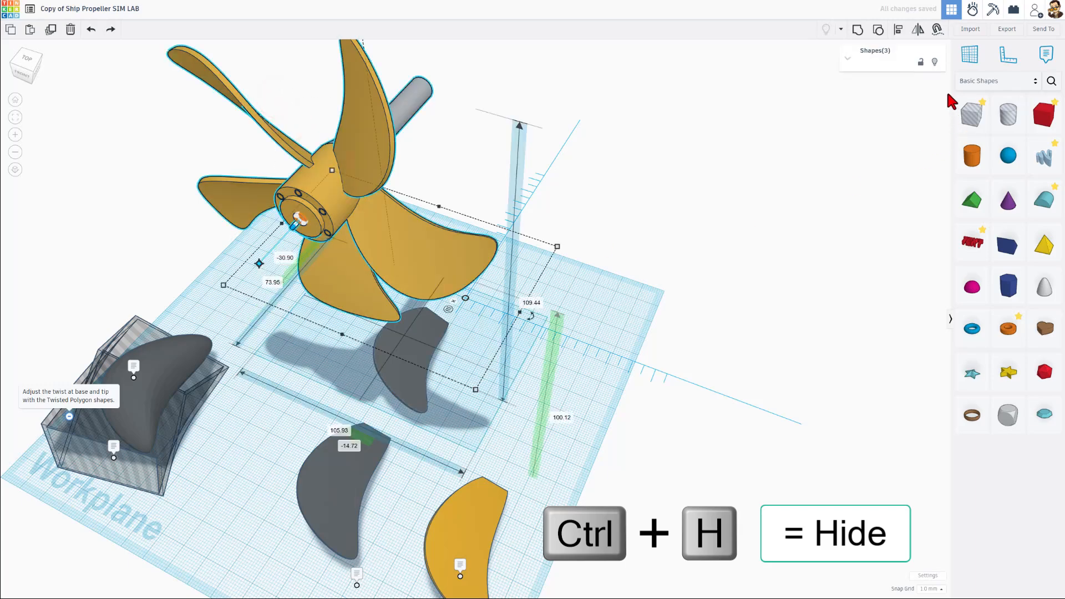
{"action": "left_click", "coordinate": [935, 61]}
In a flat top view, keep the ruler in midpoint mode and set the blade's front-back offset to -30 mm.
{"action": "left_click", "coordinate": [27, 64]}
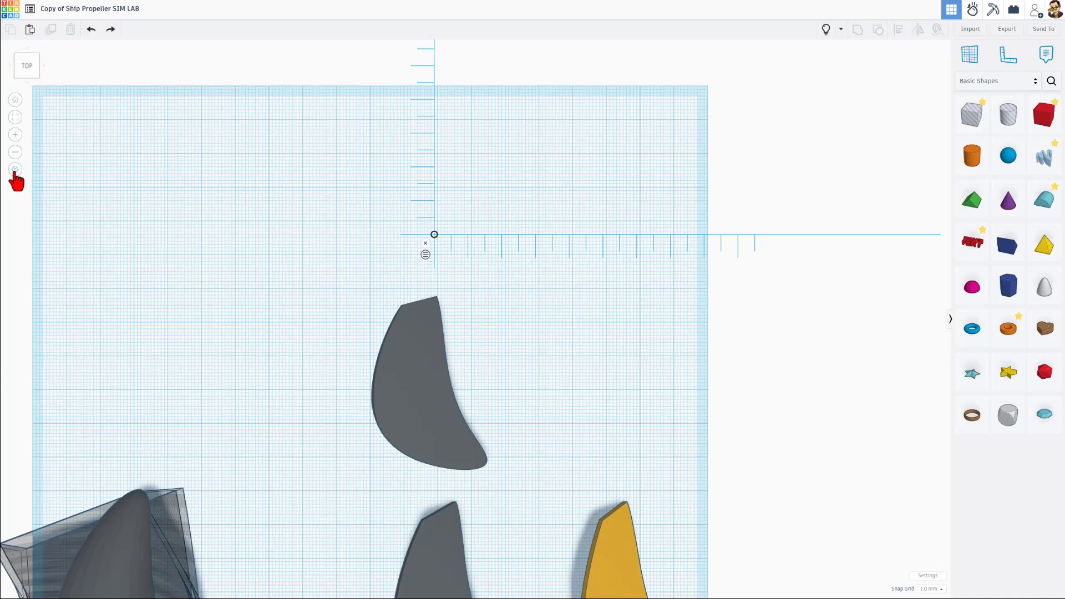
{"action": "left_click", "coordinate": [15, 170]}
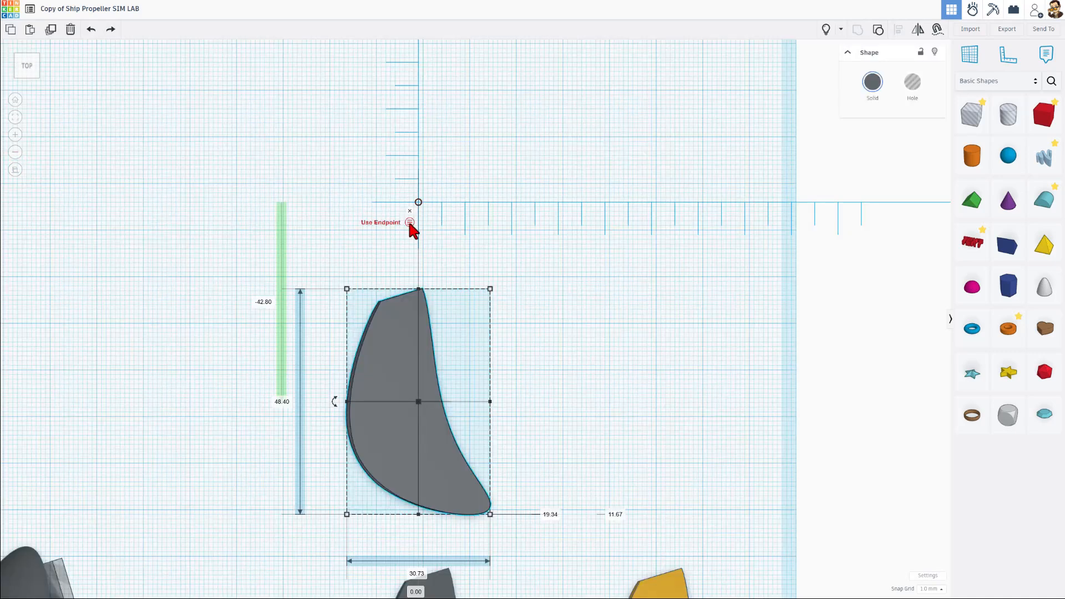
{"action": "left_click", "coordinate": [409, 222]}
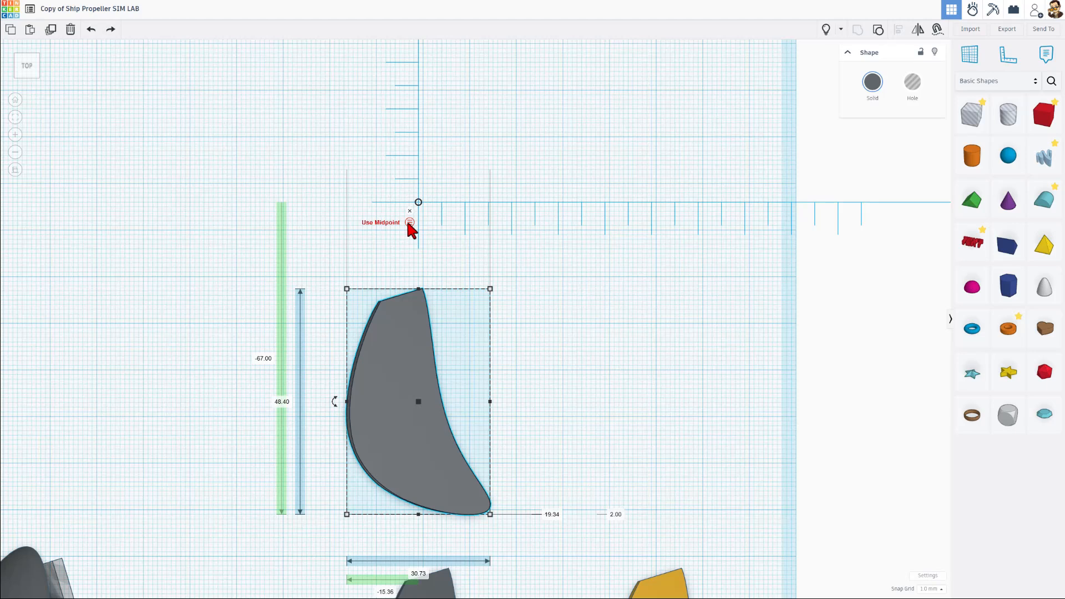
{"action": "left_click", "coordinate": [409, 222]}
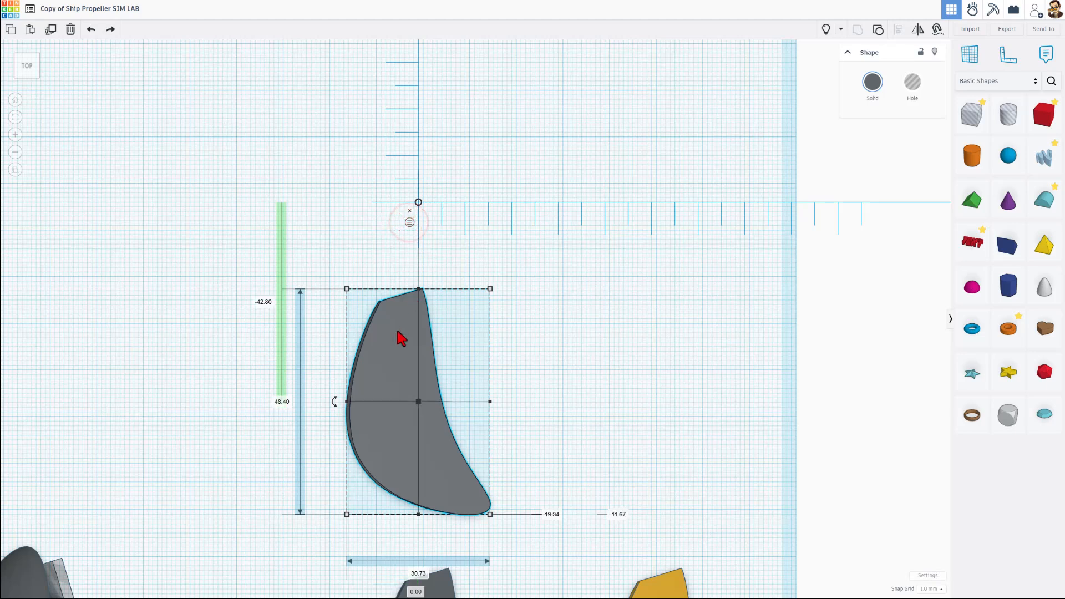
{"action": "left_click", "coordinate": [261, 302]}
{"action": "type", "text": "-30"}
{"action": "key", "text": "Return"}
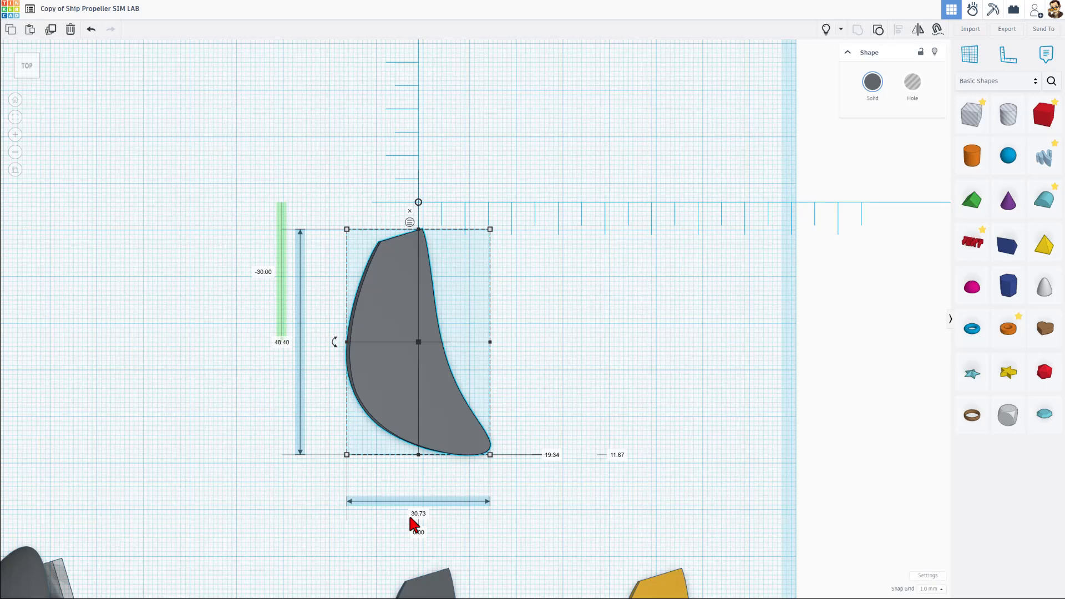
Duplicate the blade in place and rotate the copy 72° in the workplane.
{"action": "key", "text": "ctrl+d"}
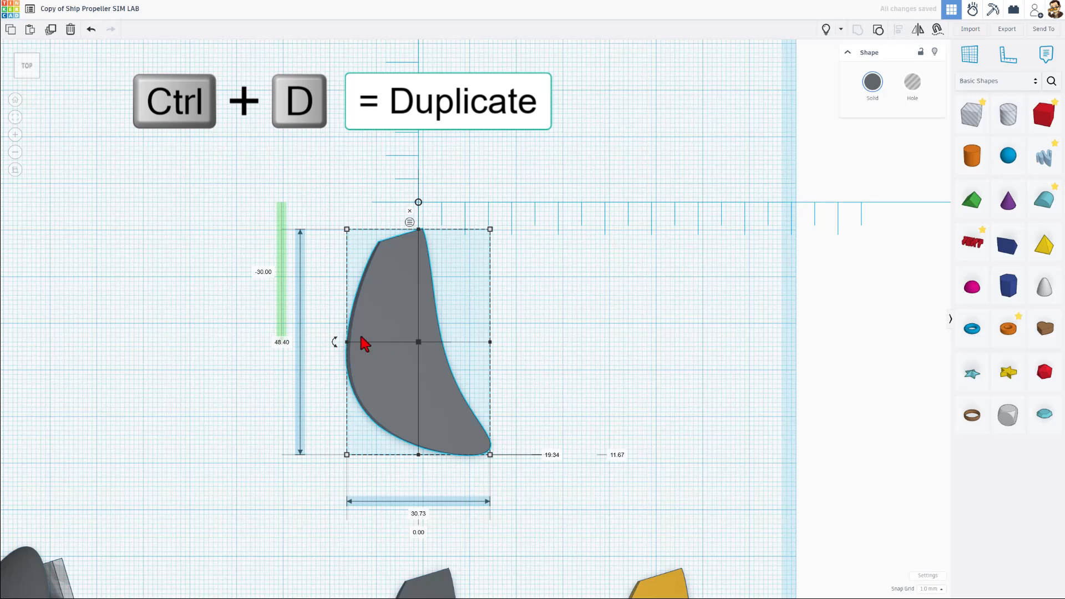
{"action": "left_click_drag", "start_coordinate": [334, 342], "coordinate": [178, 415]}
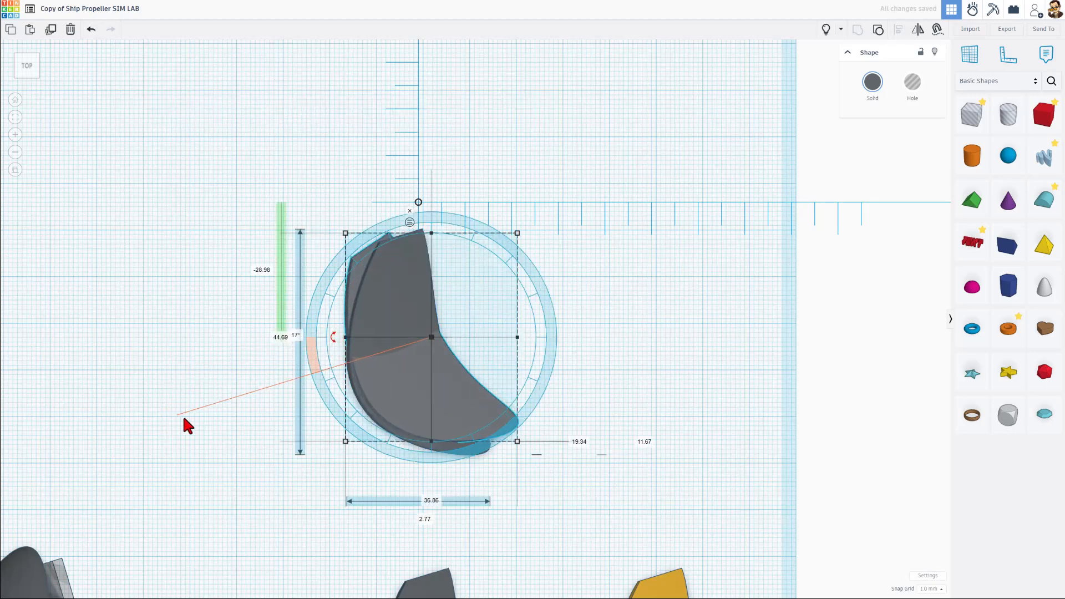
{"action": "left_click", "coordinate": [296, 335]}
{"action": "type", "text": "72"}
{"action": "key", "text": "Return"}
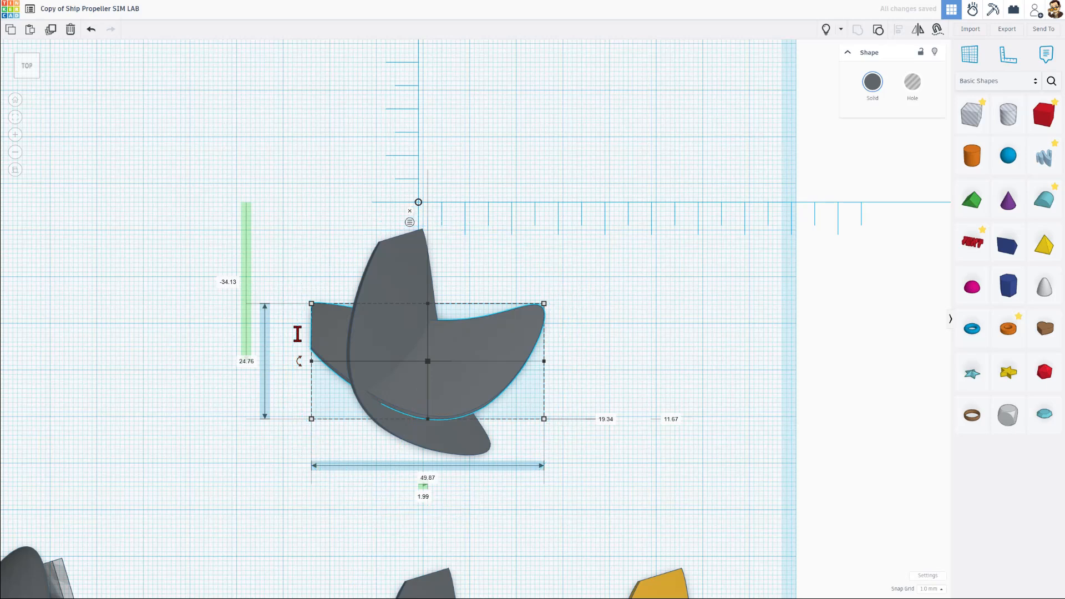
Set the rotated blade's ruler offsets to 0 mm front-back and 30 mm sideways.
{"action": "left_click", "coordinate": [229, 282]}
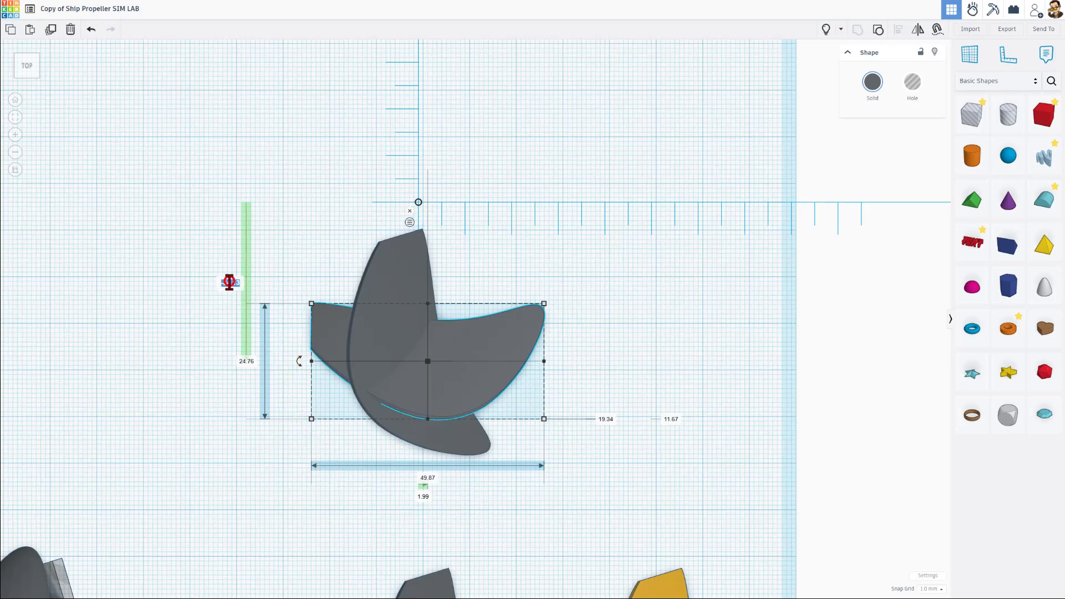
{"action": "type", "text": "0"}
{"action": "key", "text": "Return"}
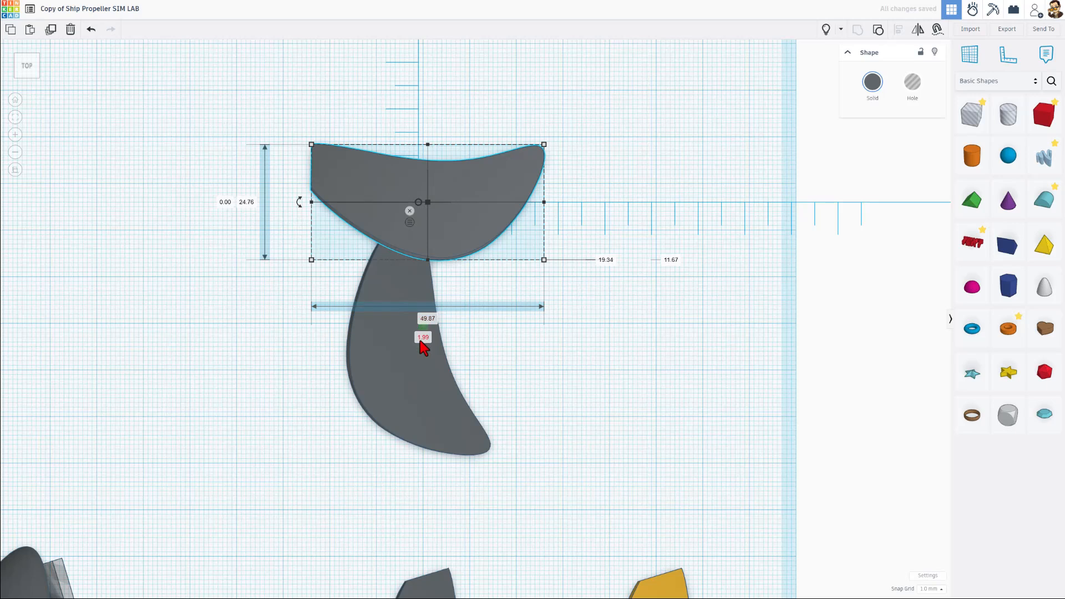
{"action": "type", "text": "30"}
{"action": "key", "text": "Return"}
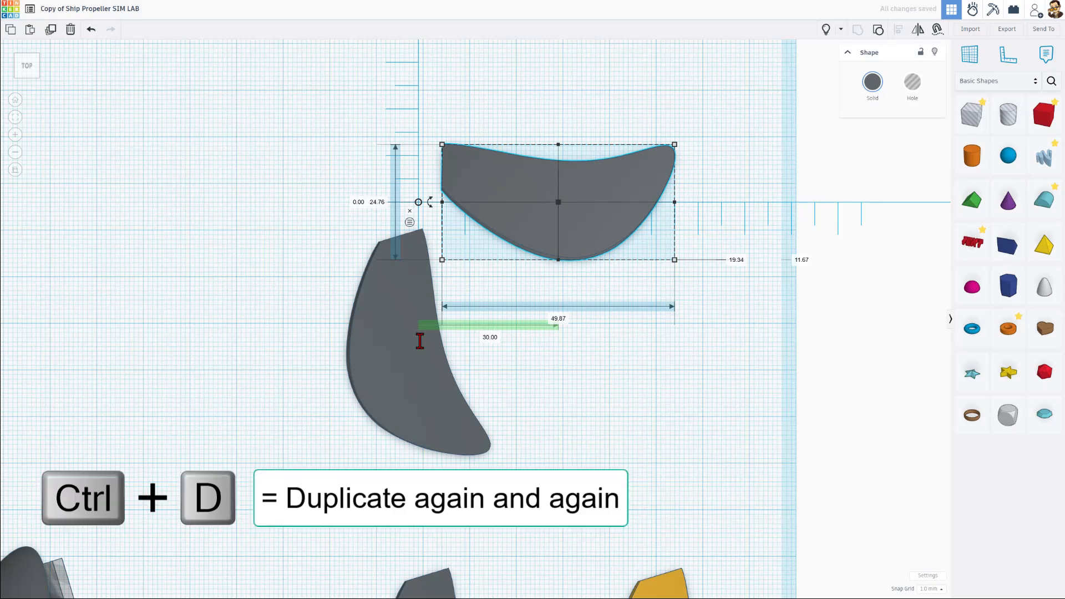
Repeat the smart duplicate three more times to complete a ring of five blades around the ruler origin.
{"action": "key", "text": "ctrl+d"}
{"action": "key", "text": "ctrl+d"}
{"action": "key", "text": "ctrl+d"}
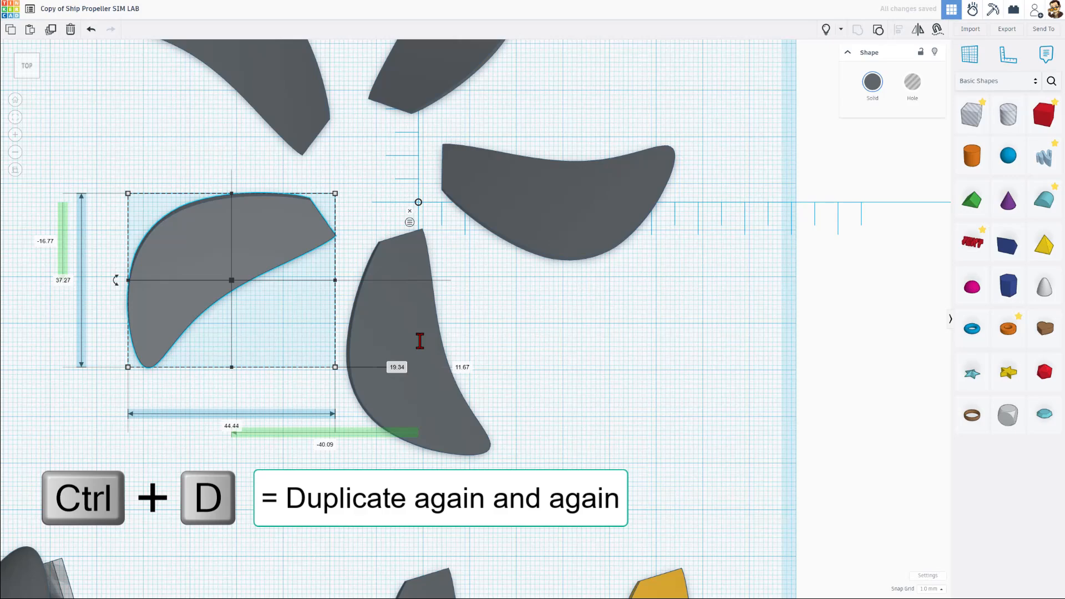
{"action": "scroll", "coordinate": [422, 332], "scroll_direction": "down", "scroll_amount": 3}
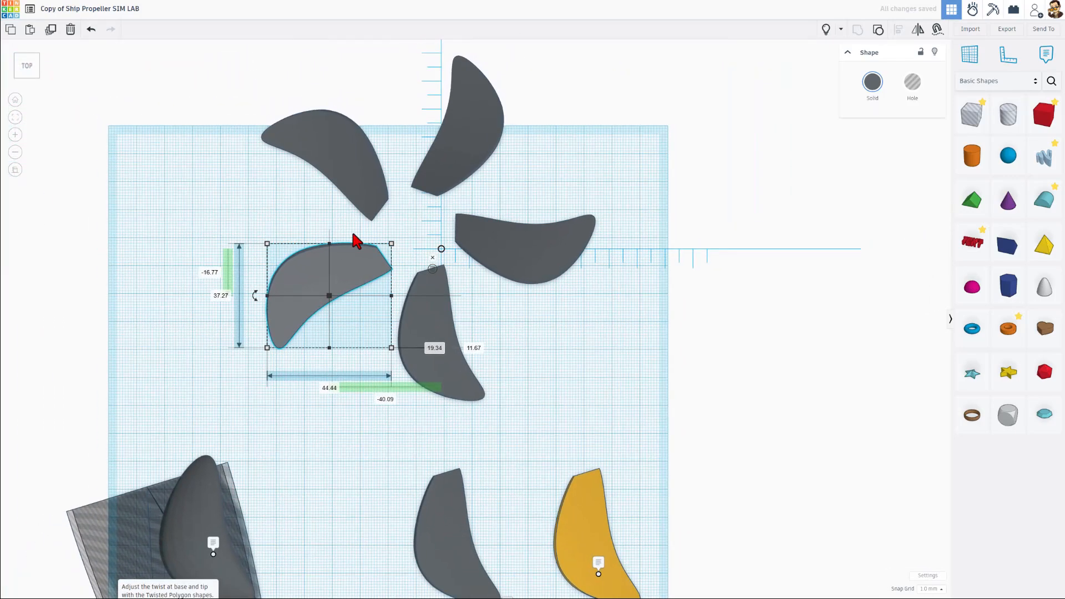
{"action": "left_click", "coordinate": [291, 216]}
{"action": "right_click_drag", "start_coordinate": [293, 214], "coordinate": [244, 136]}
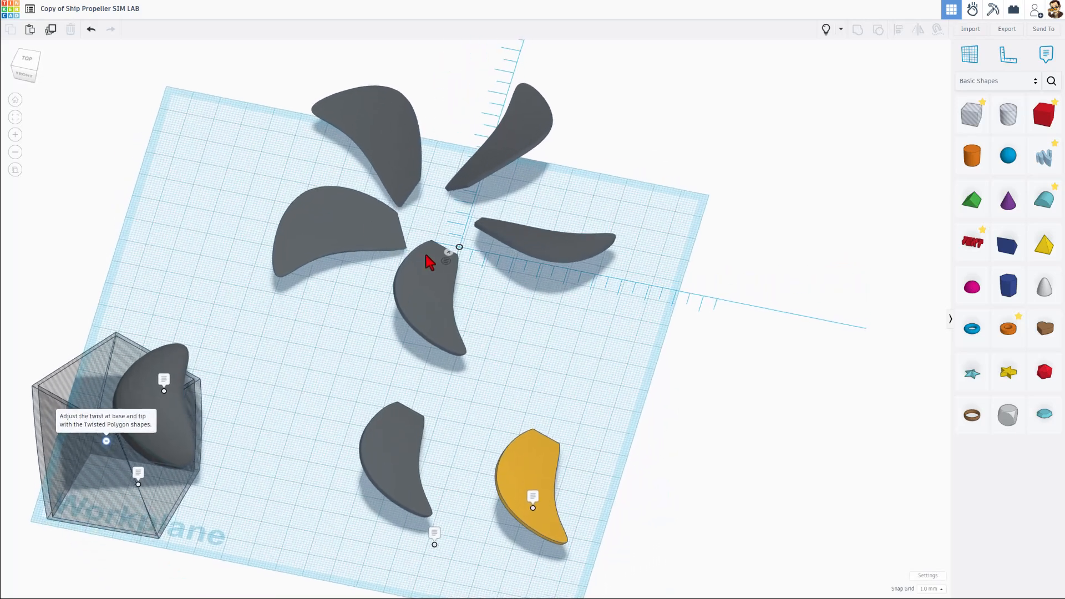
Remove the ruler and delete the four copied blades, keeping only the original front blade.
{"action": "left_click", "coordinate": [449, 252]}
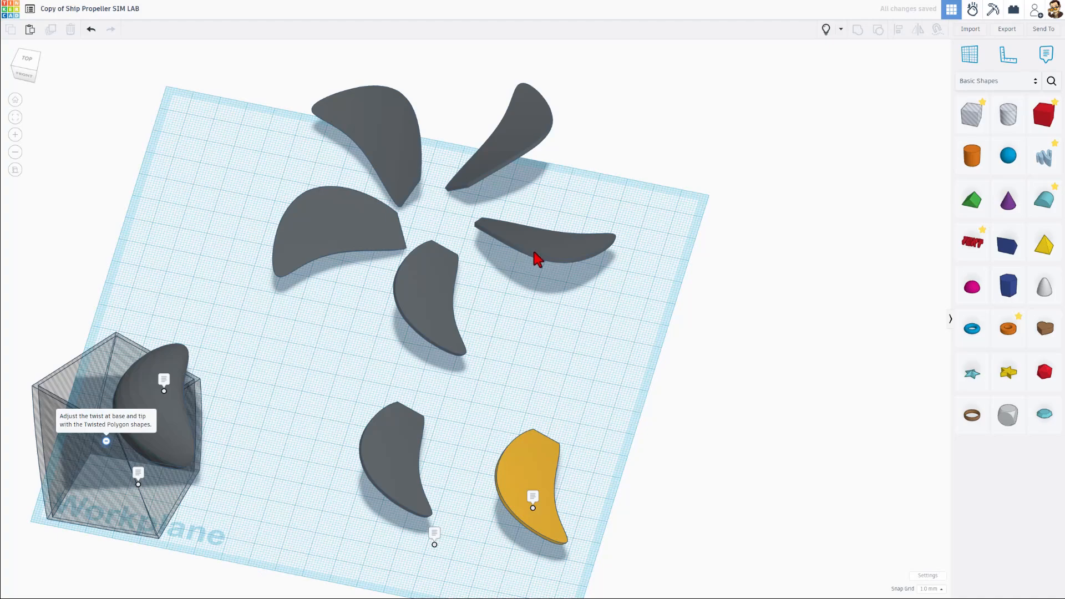
{"action": "right_click_drag", "start_coordinate": [513, 246], "coordinate": [516, 277]}
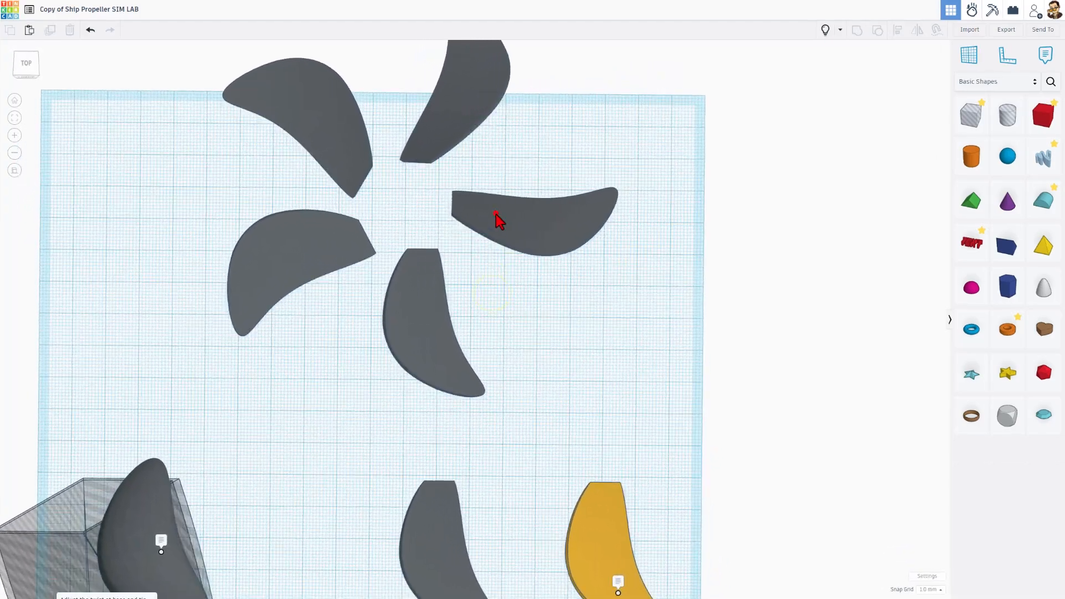
{"action": "left_click", "coordinate": [497, 217]}
{"action": "key", "text": "Delete"}
{"action": "left_click", "coordinate": [428, 151]}
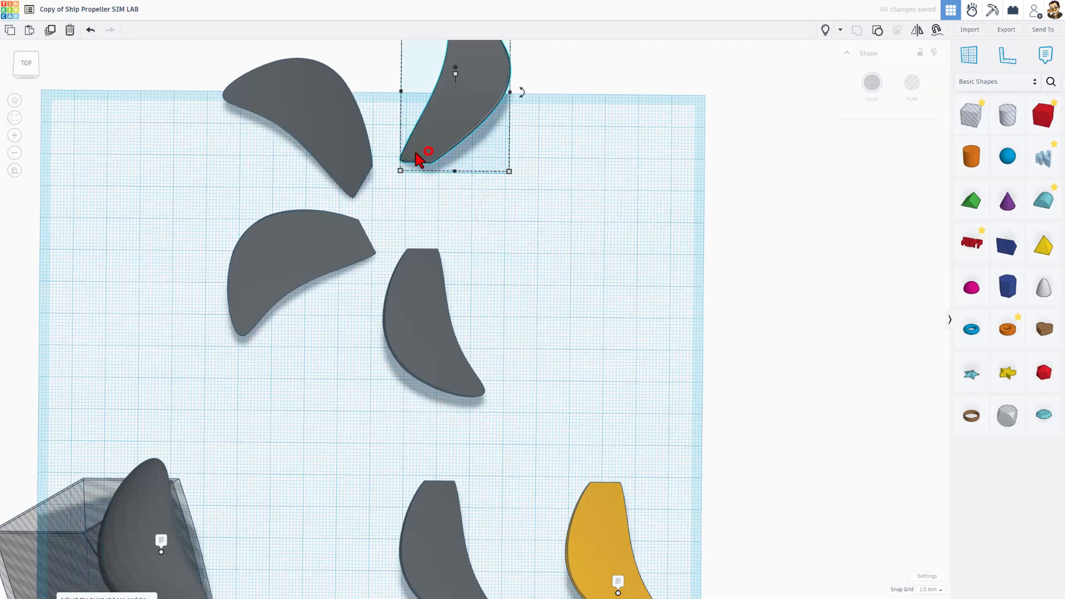
{"action": "key", "text": "Delete"}
{"action": "left_click", "coordinate": [355, 148]}
{"action": "key", "text": "Delete"}
{"action": "left_click", "coordinate": [328, 233]}
{"action": "key", "text": "Delete"}
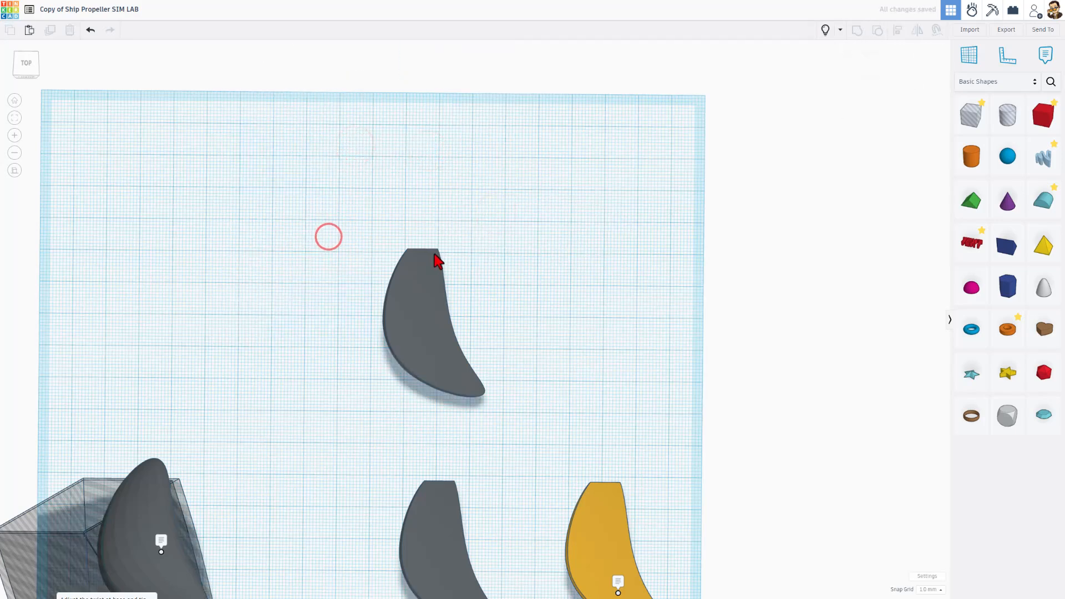
Place a new ruler behind the remaining blade and set its midpoint offsets to 0 mm sideways and -25 mm front-back.
{"action": "key", "text": "r"}
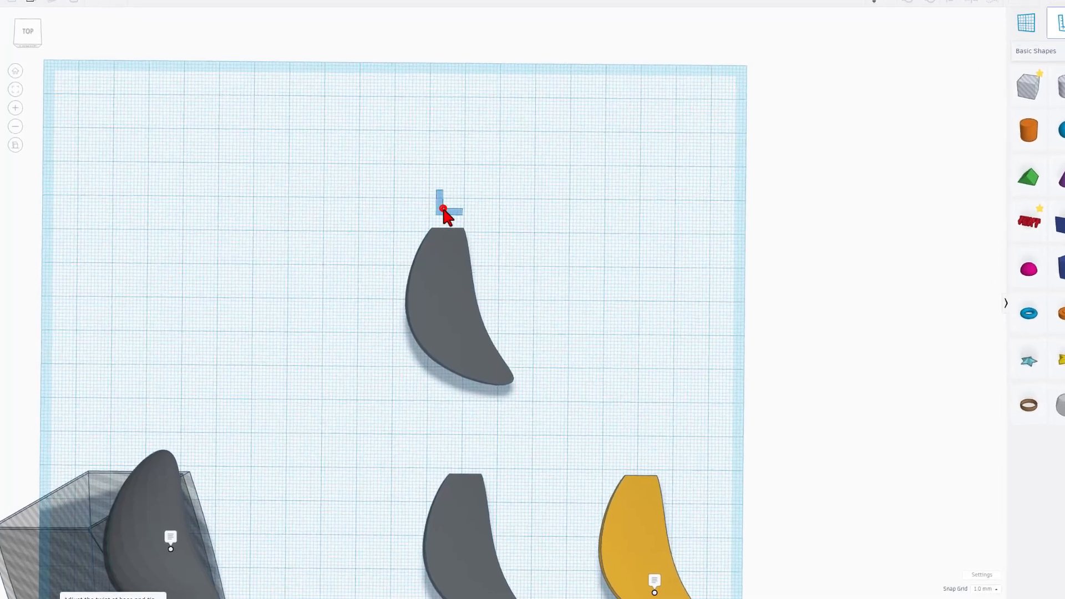
{"action": "left_click", "coordinate": [419, 230]}
{"action": "left_click", "coordinate": [420, 278]}
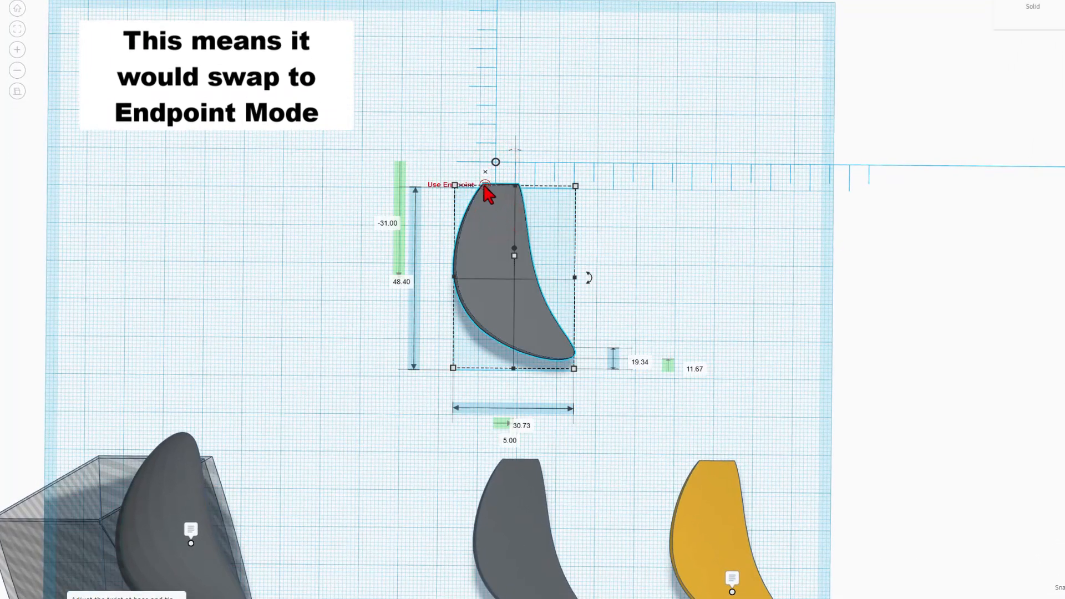
{"action": "left_click", "coordinate": [516, 440]}
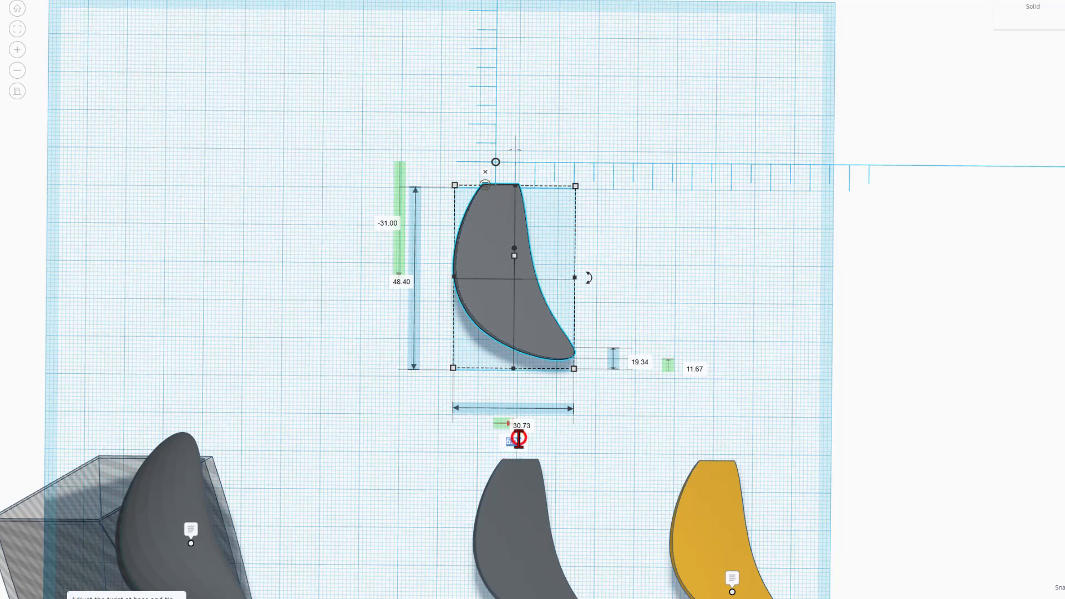
{"action": "type", "text": "0"}
{"action": "key", "text": "Return"}
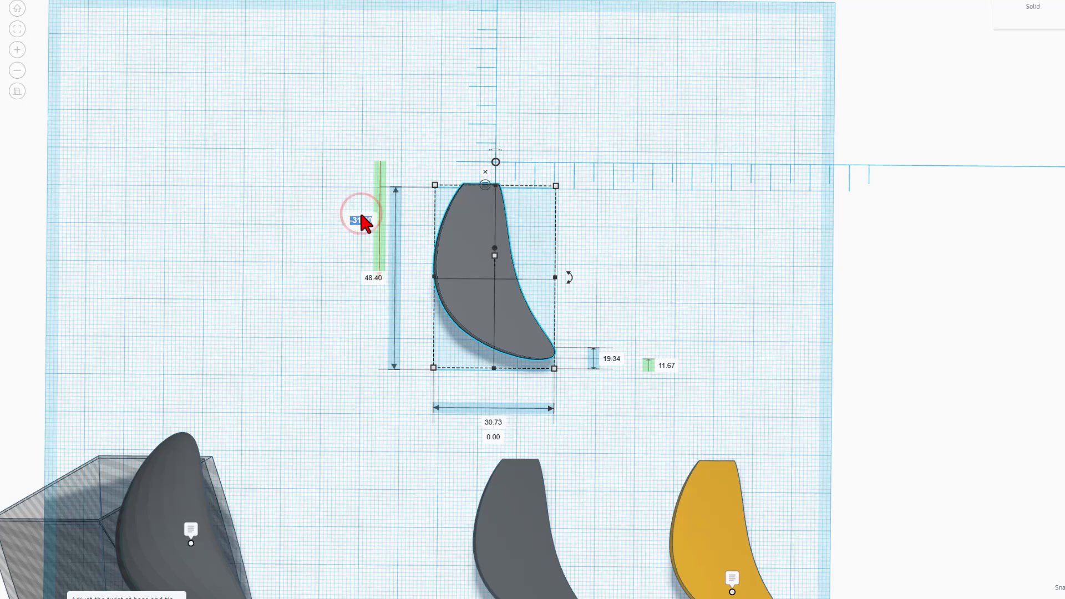
{"action": "type", "text": "-25"}
{"action": "key", "text": "Return"}
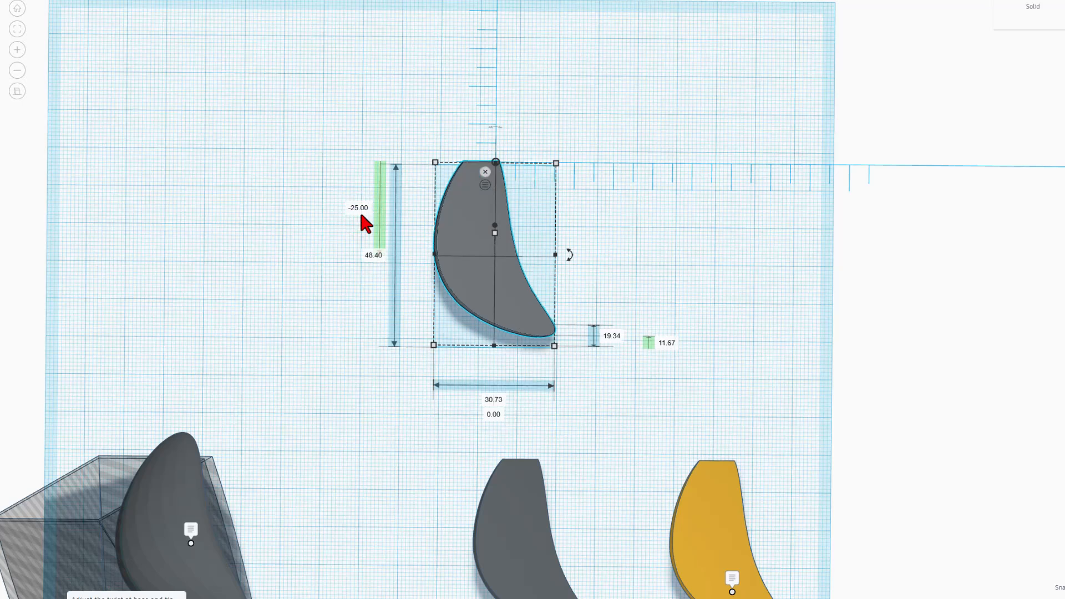
Duplicate the repositioned blade and rotate the copy 72° in the workplane.
{"action": "key", "text": "ctrl+d"}
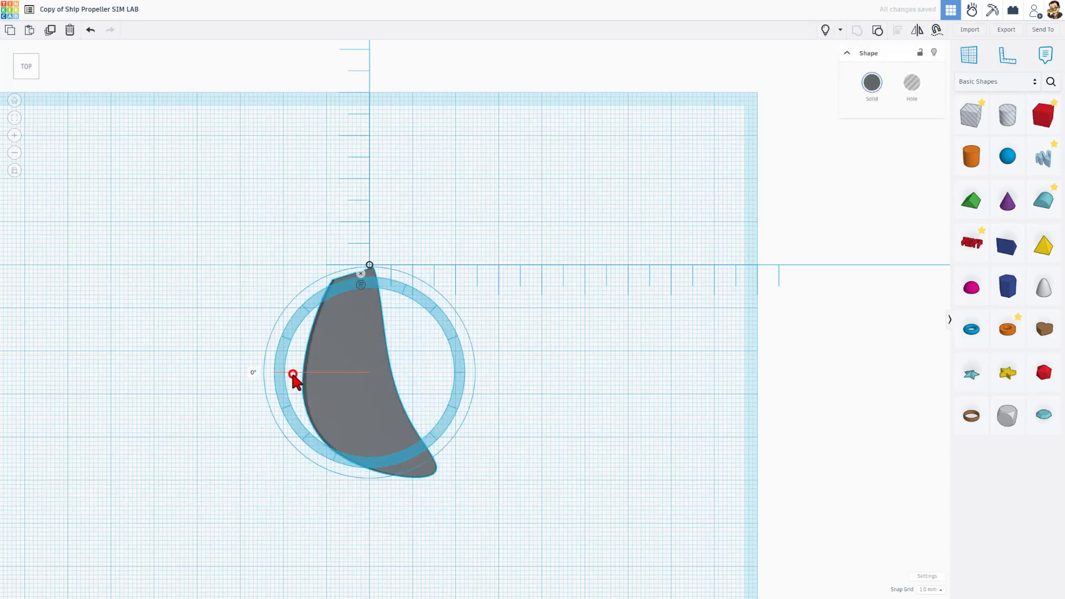
{"action": "left_click_drag", "start_coordinate": [293, 374], "coordinate": [323, 327]}
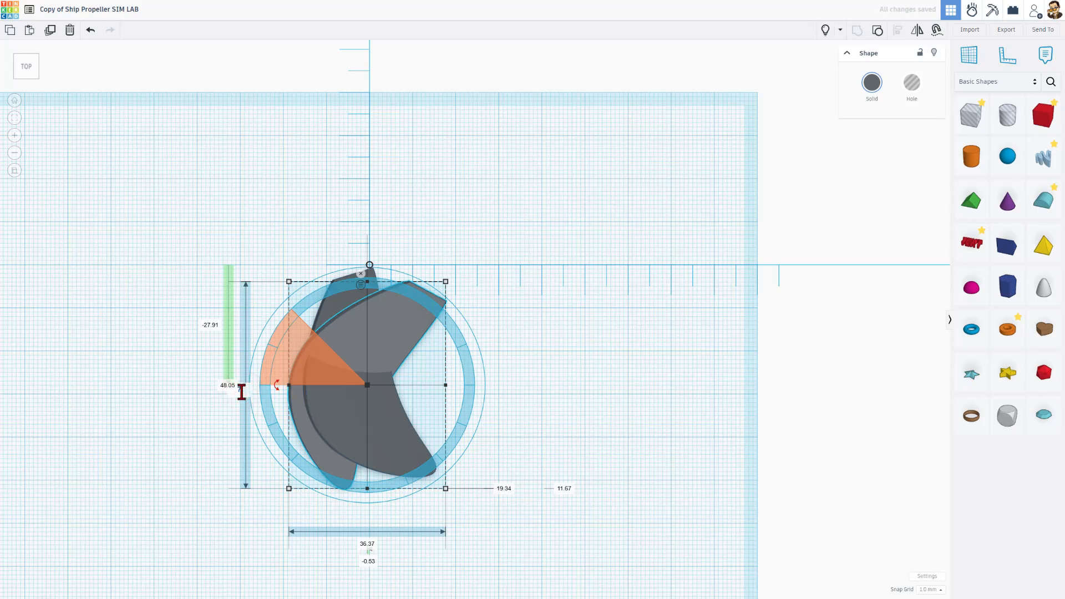
{"action": "key", "text": "Return"}
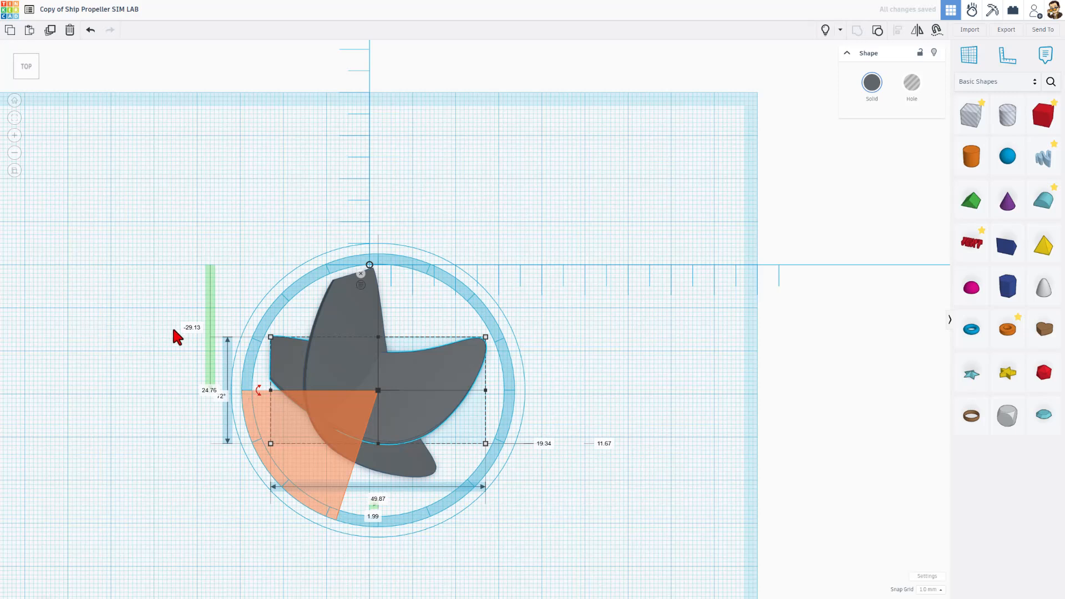
Set the rotated copy's midpoint offsets to 0 mm front-back and 25 mm sideways from the ruler origin.
{"action": "type", "text": "0"}
{"action": "key", "text": "Return"}
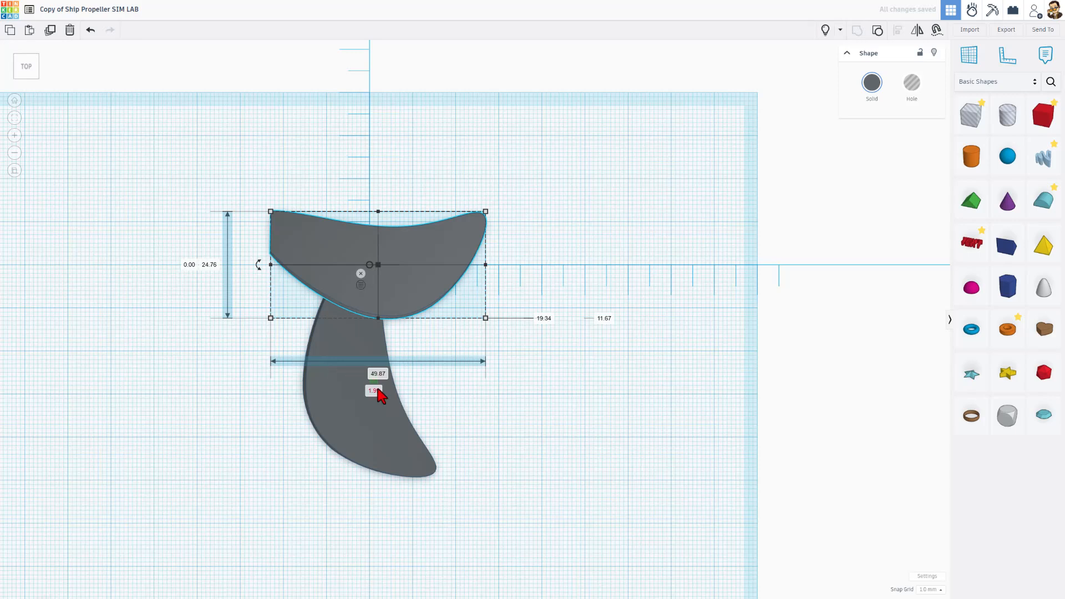
{"action": "type", "text": "25"}
{"action": "key", "text": "Return"}
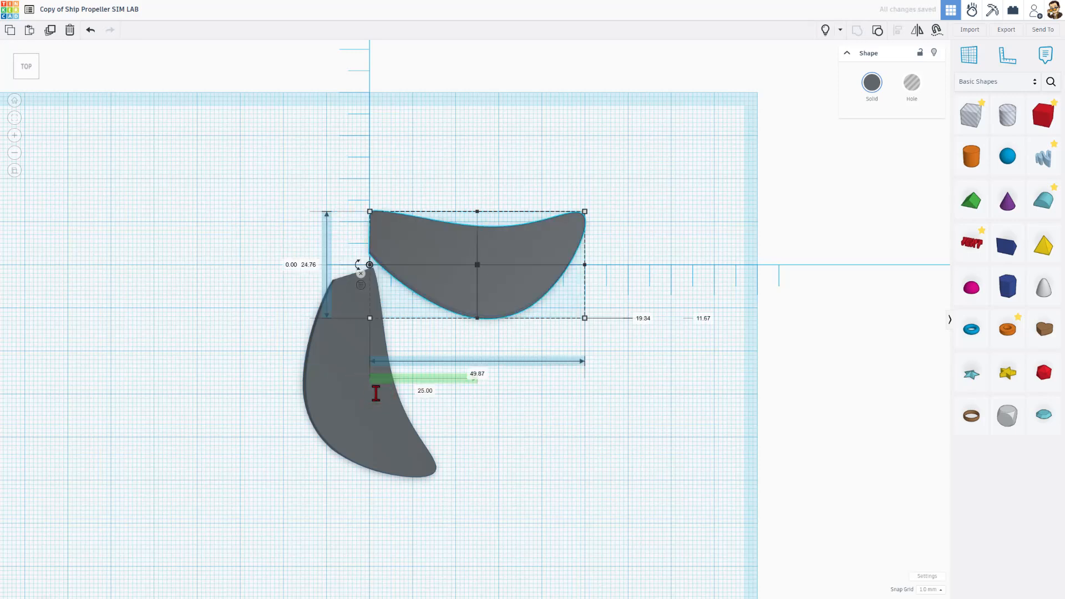
Repeat the rotated duplicate three times to complete the ring of five blades.
{"action": "key", "text": "ctrl+d"}
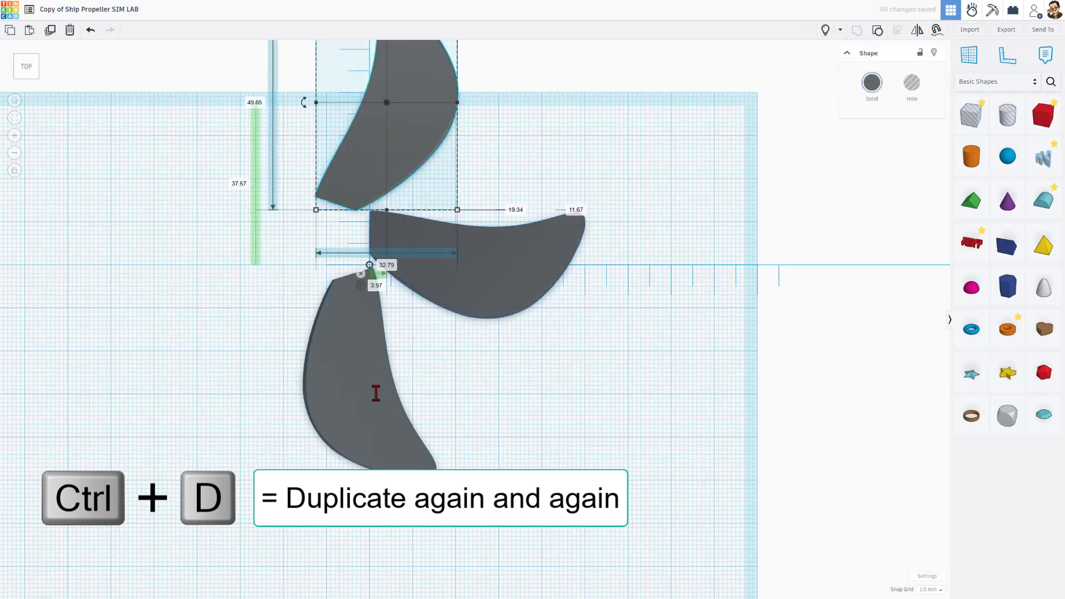
{"action": "key", "text": "ctrl+d"}
{"action": "key", "text": "ctrl+d"}
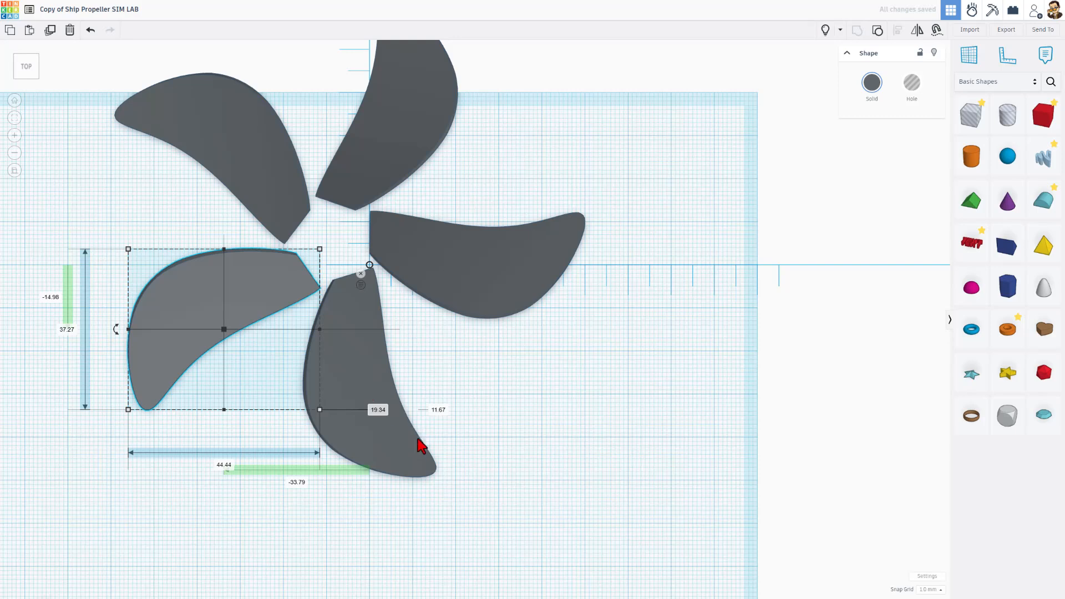
Group the five blades of the ring into one shape in top view.
{"action": "right_click_drag", "start_coordinate": [482, 384], "coordinate": [489, 333]}
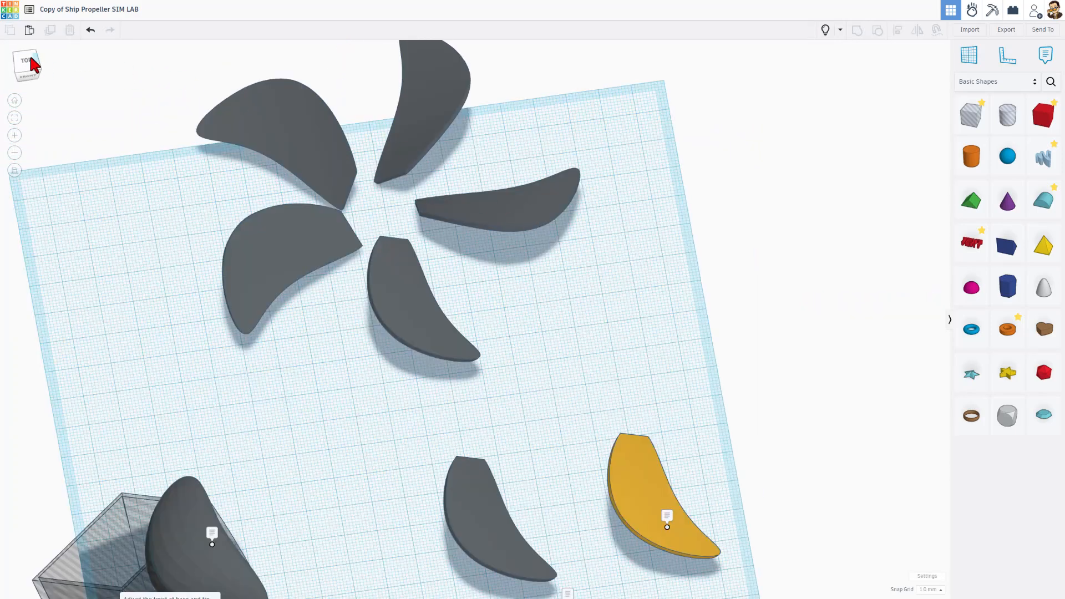
{"action": "left_click", "coordinate": [27, 61]}
{"action": "left_click_drag", "start_coordinate": [306, 166], "coordinate": [498, 272]}
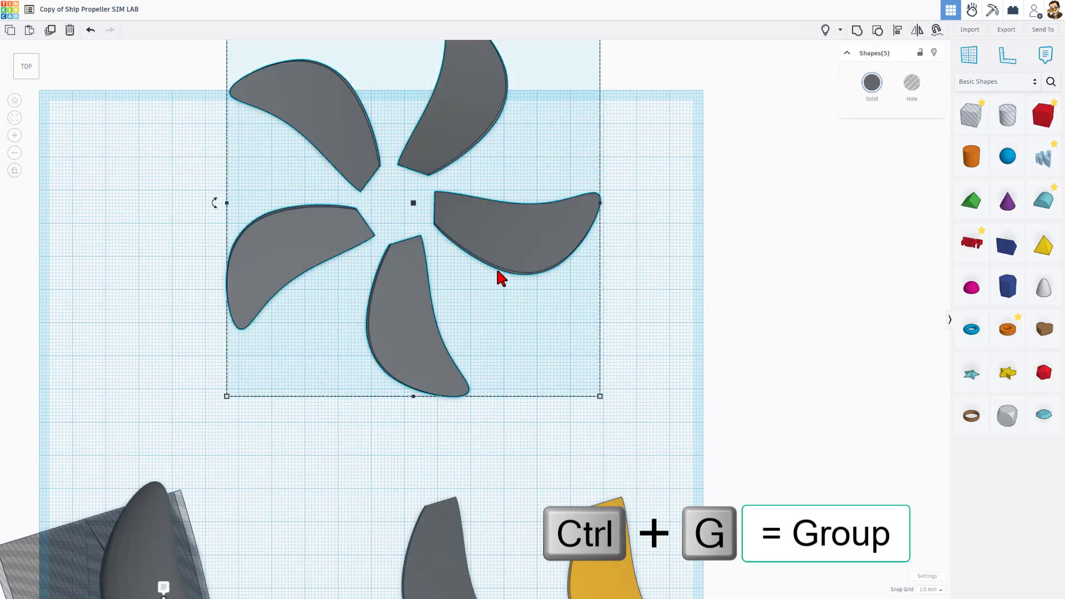
{"action": "key", "text": "ctrl+g"}
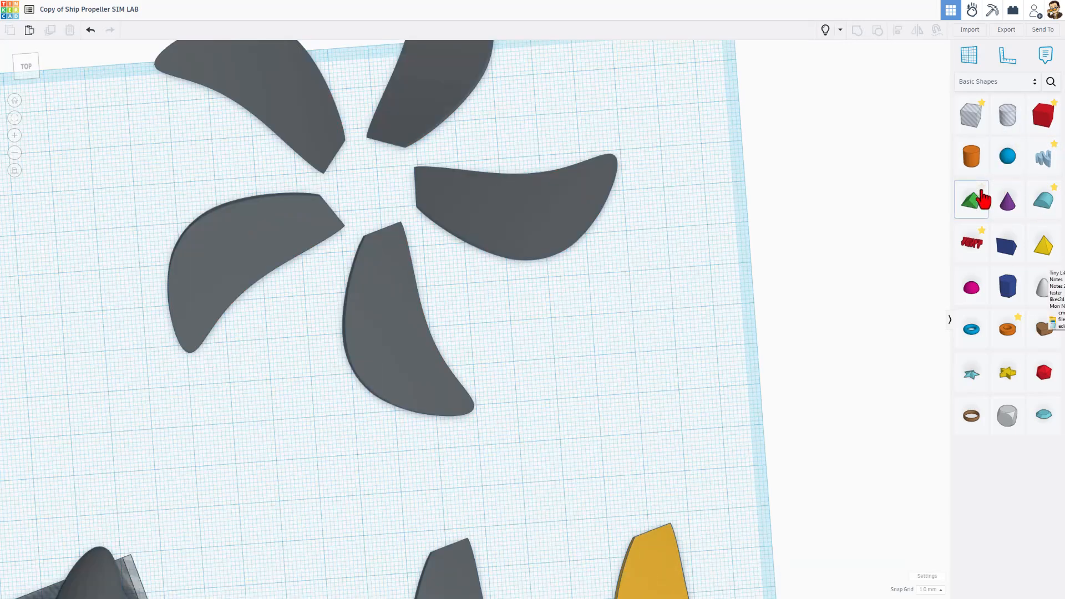
Place a solid cylinder in the middle of the blade ring and enlarge its base until it overlaps the blade roots.
{"action": "left_click_drag", "start_coordinate": [975, 166], "coordinate": [370, 189]}
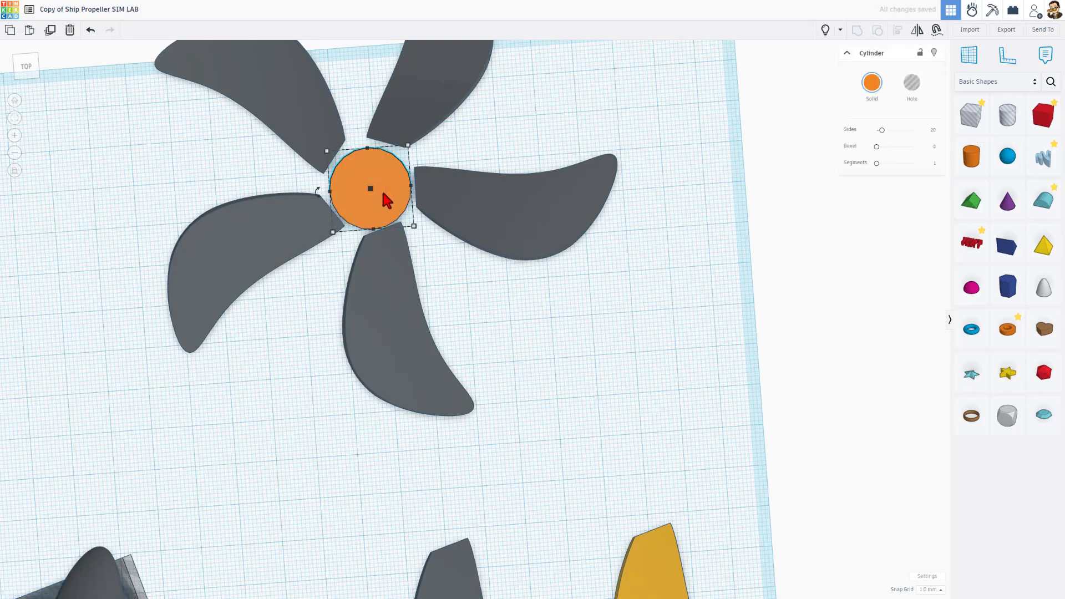
{"action": "left_click_drag", "start_coordinate": [415, 227], "coordinate": [426, 237]}
{"action": "left_click", "coordinate": [444, 280]}
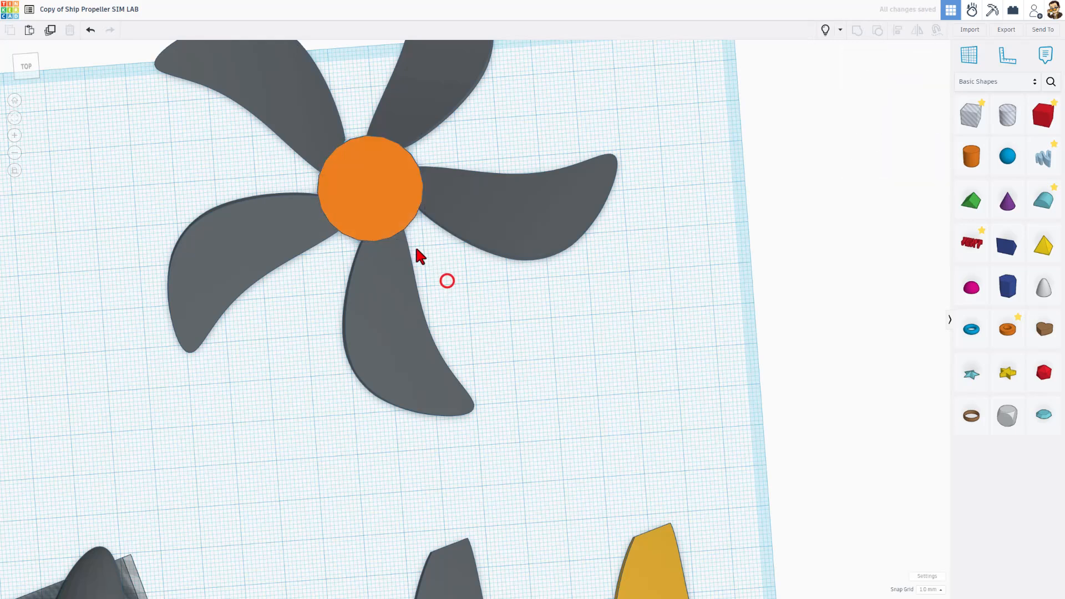
Align the cylinder and the grouped blades on their centers, both sideways and front-back.
{"action": "left_click_drag", "start_coordinate": [260, 143], "coordinate": [417, 235]}
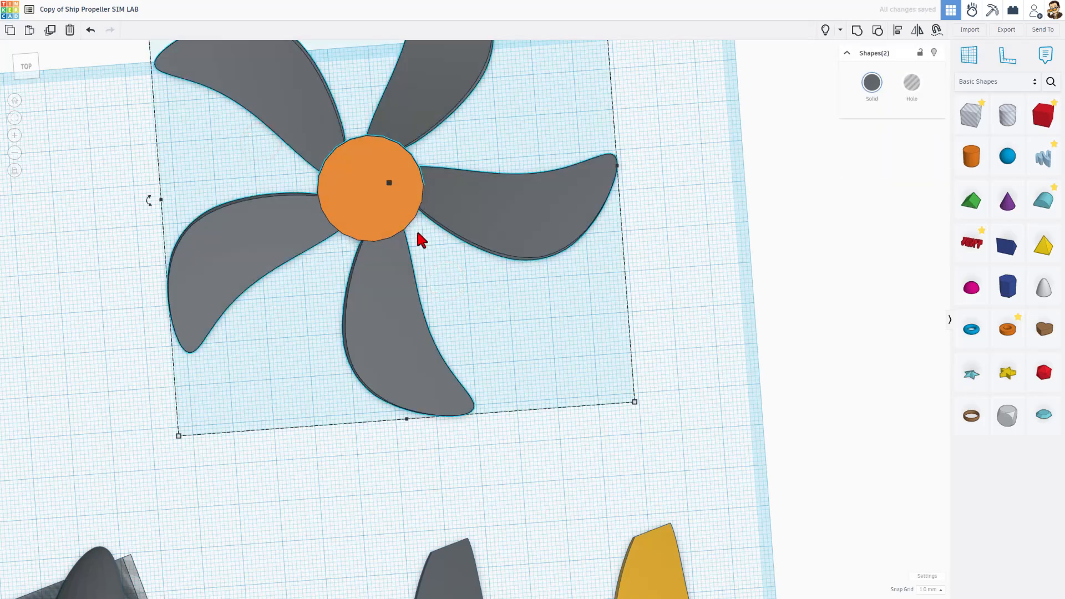
{"action": "key", "text": "l"}
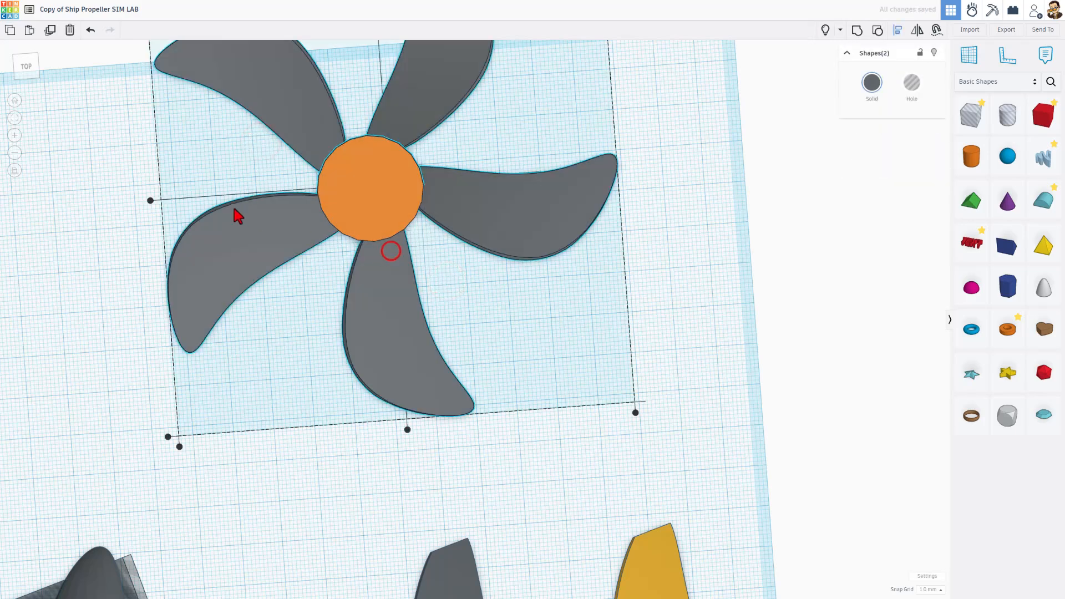
{"action": "left_click", "coordinate": [150, 201]}
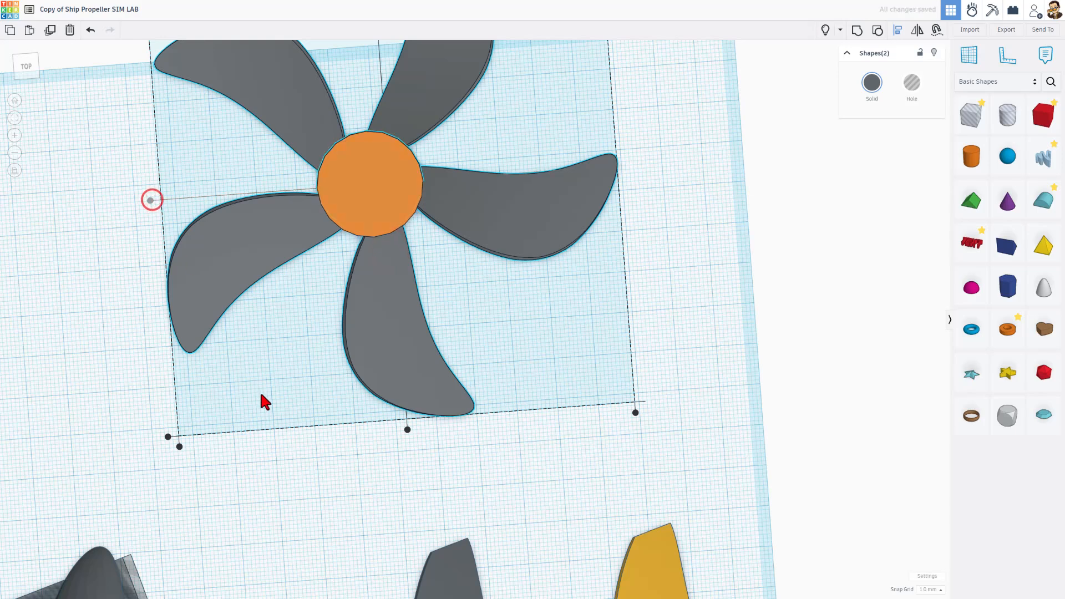
{"action": "left_click", "coordinate": [407, 432]}
{"action": "left_click", "coordinate": [533, 325]}
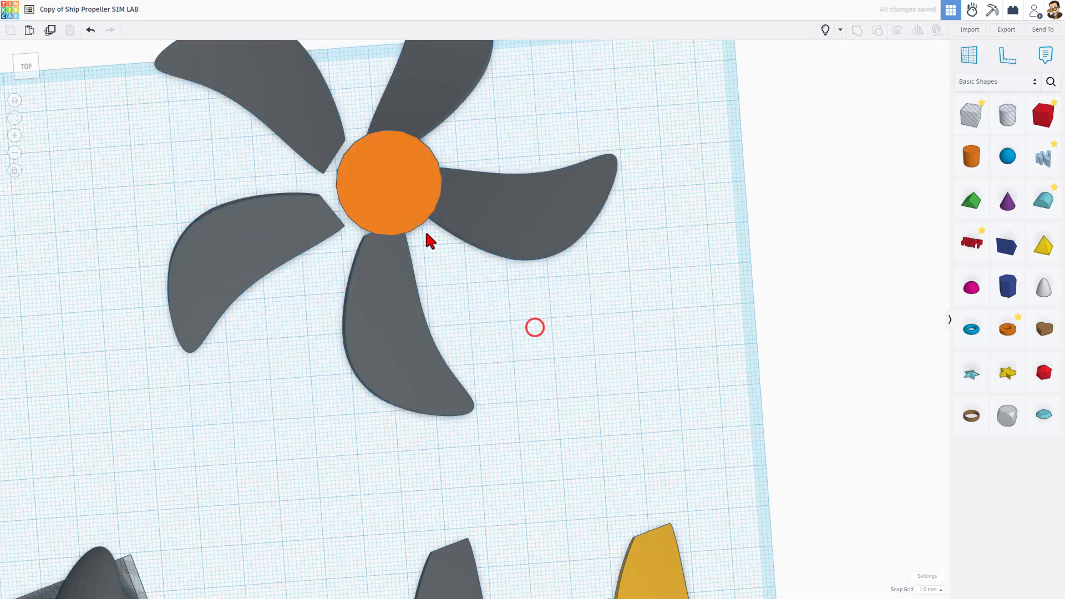
Nudge the hub cylinder to the left until it meets all five blade roots again.
{"action": "left_click", "coordinate": [411, 215]}
{"action": "key", "text": "Left"}
{"action": "key", "text": "Left"}
{"action": "key", "text": "Left"}
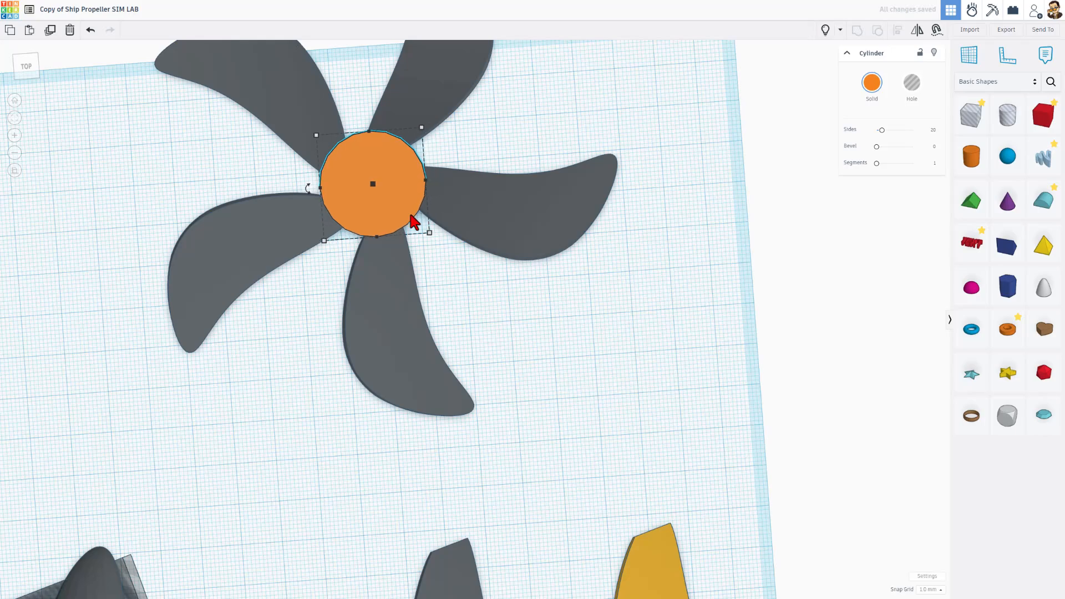
Raise the hub cylinder's side count to the maximum and set its bevel to 2.
{"action": "right_click_drag", "start_coordinate": [371, 285], "coordinate": [365, 185]}
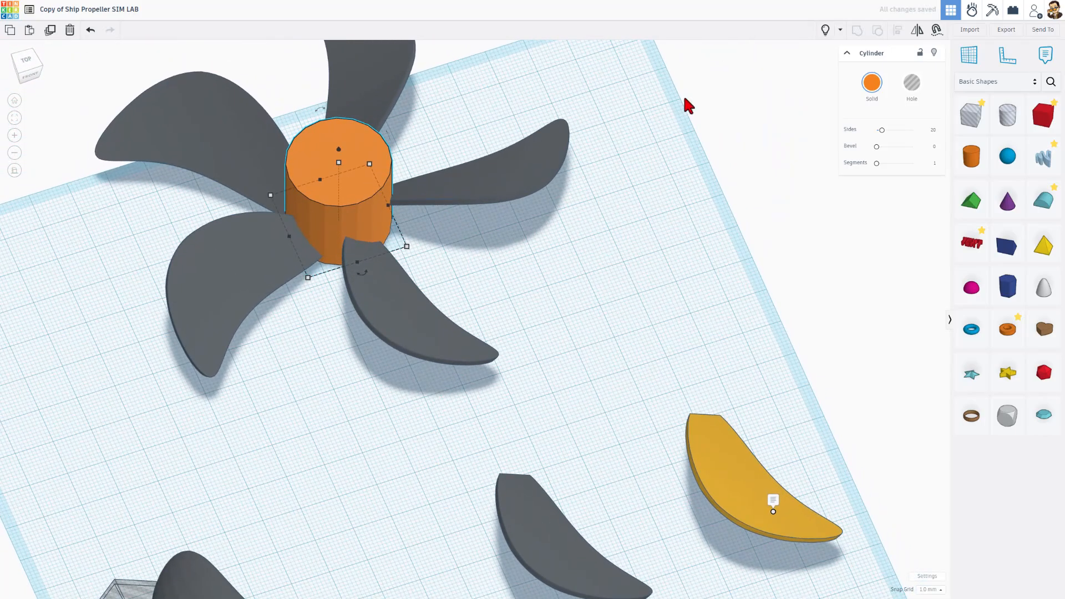
{"action": "left_click_drag", "start_coordinate": [883, 130], "coordinate": [931, 135]}
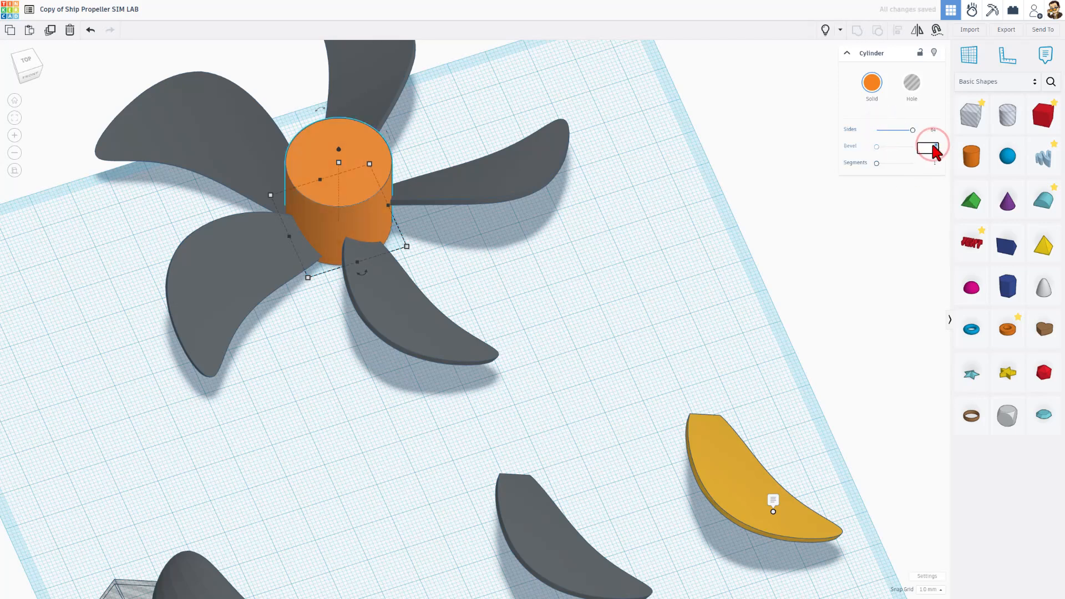
{"action": "type", "text": "2"}
{"action": "key", "text": "Return"}
Lower the hub cylinder by 5 mm relative to the blades.
{"action": "right_click_drag", "start_coordinate": [427, 281], "coordinate": [402, 191]}
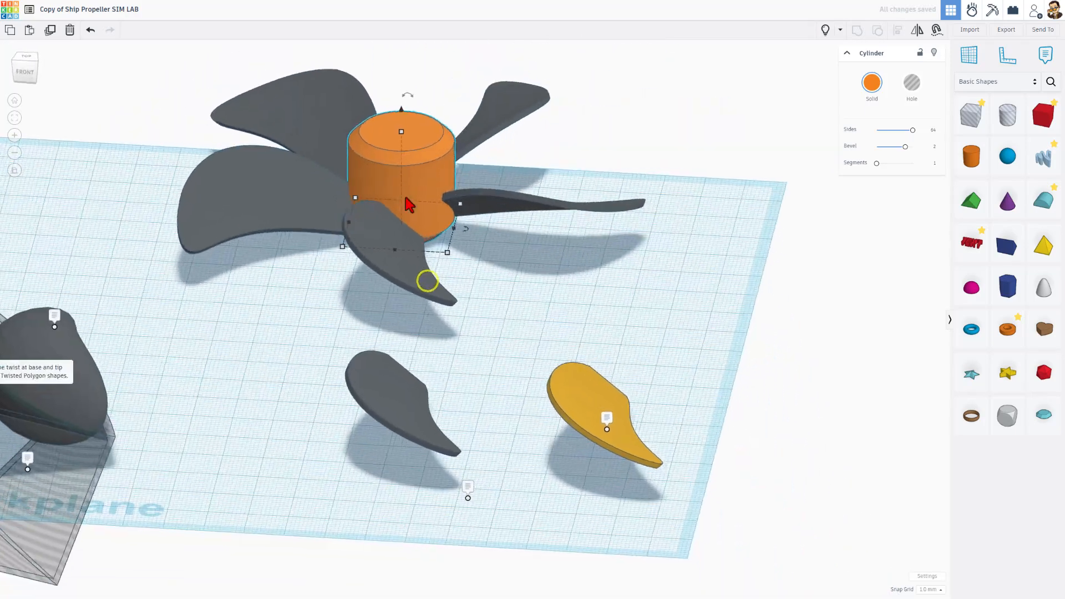
{"action": "left_click", "coordinate": [468, 249]}
{"action": "left_click", "coordinate": [434, 189]}
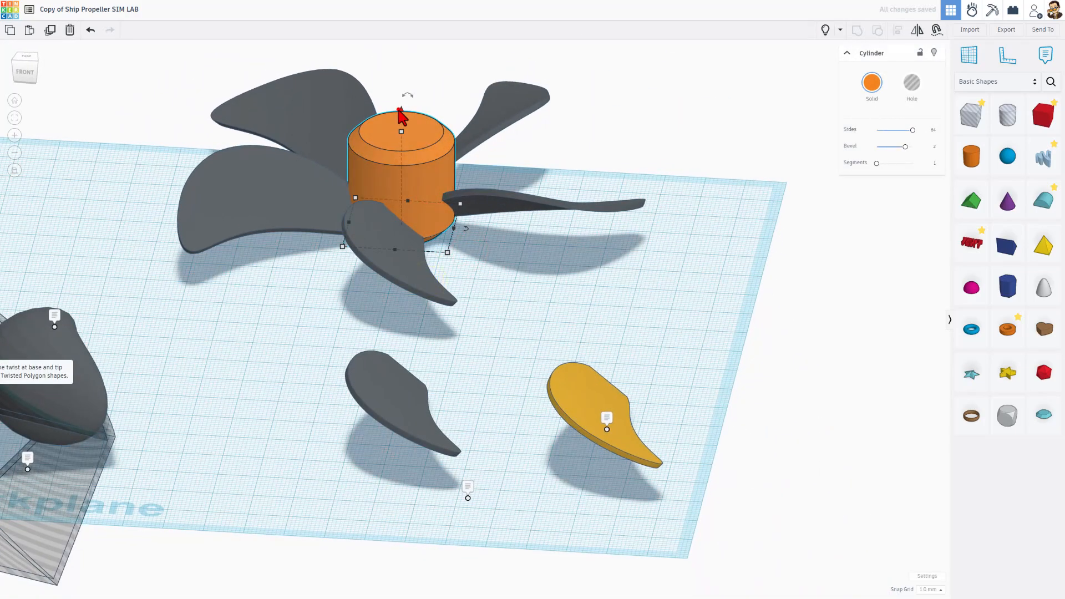
{"action": "left_click_drag", "start_coordinate": [401, 110], "coordinate": [400, 130]}
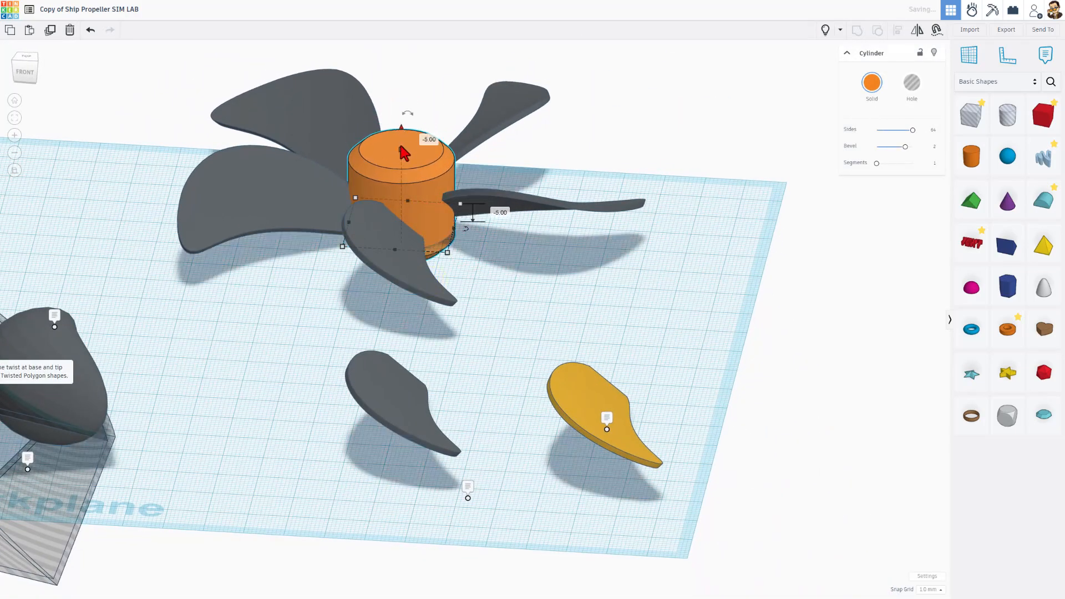
{"action": "left_click", "coordinate": [366, 312]}
Cut off the hub's underside at workplane level by grouping it with a box hole lowered 20 mm and stretched to 84 by 89 mm.
{"action": "right_click_drag", "start_coordinate": [322, 316], "coordinate": [352, 293]}
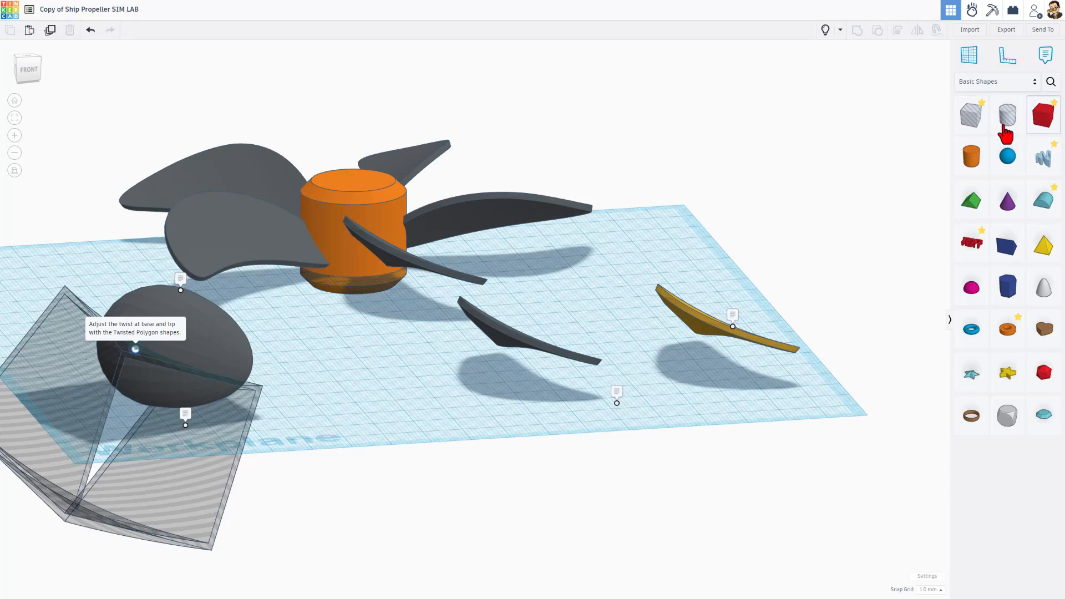
{"action": "left_click_drag", "start_coordinate": [964, 119], "coordinate": [527, 270]}
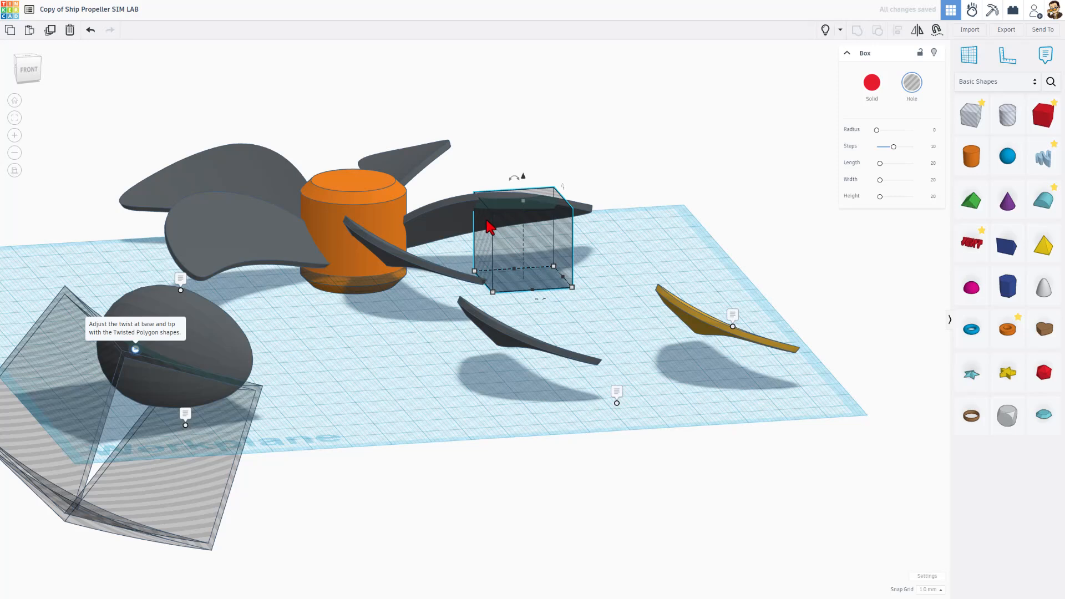
{"action": "left_click_drag", "start_coordinate": [524, 178], "coordinate": [531, 263]}
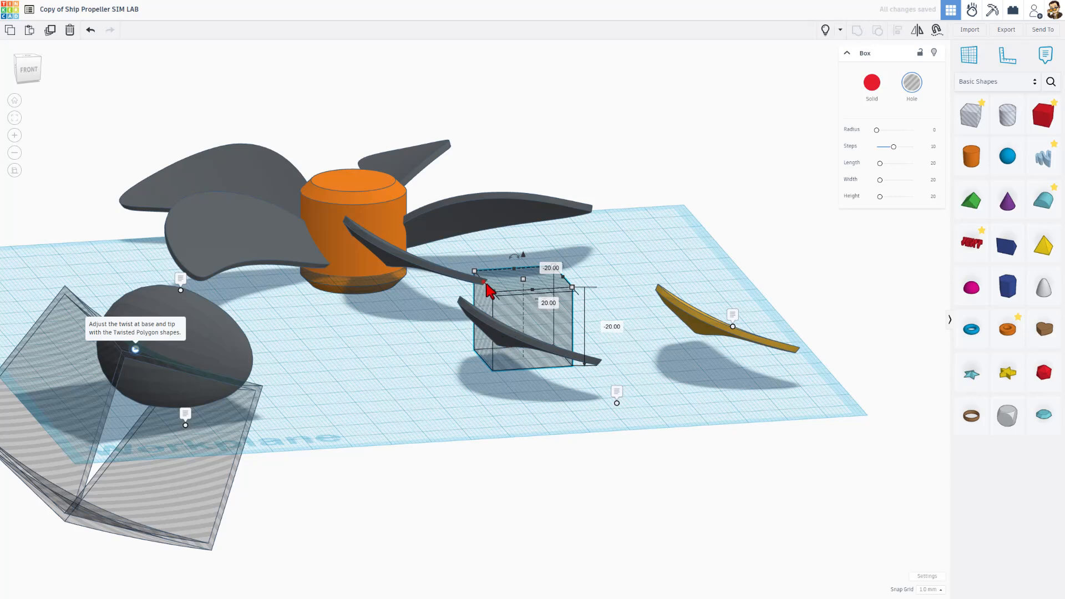
{"action": "left_click_drag", "start_coordinate": [485, 290], "coordinate": [239, 307]}
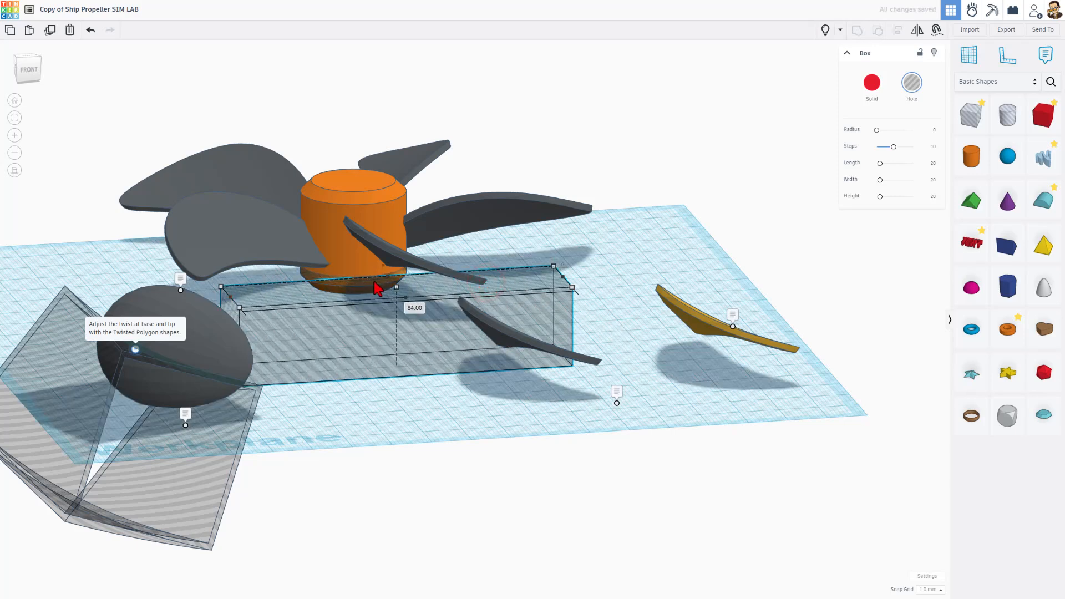
{"action": "left_click_drag", "start_coordinate": [392, 282], "coordinate": [356, 209]}
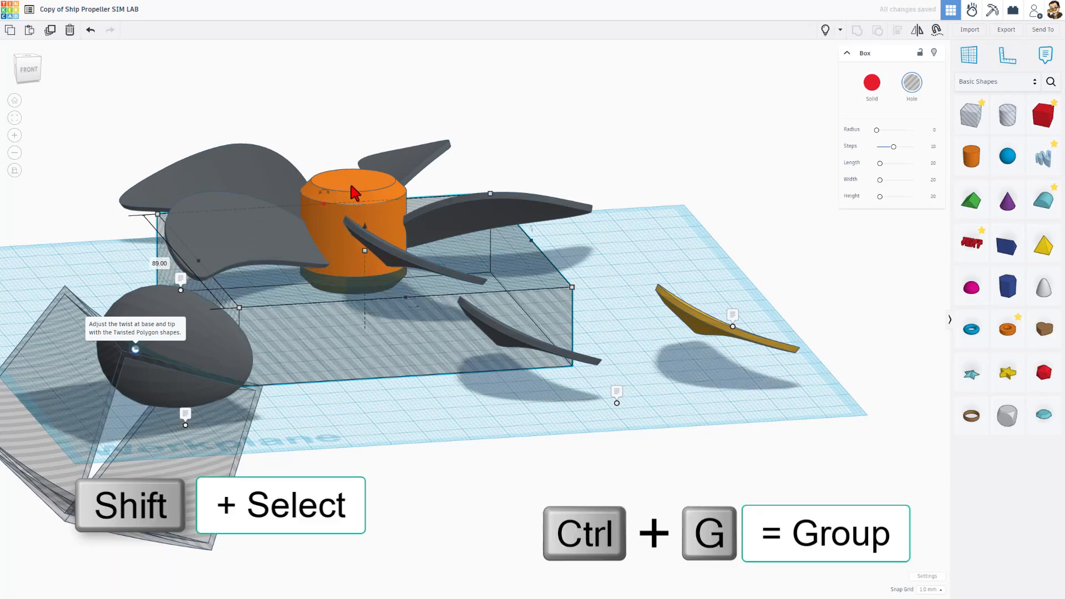
{"action": "left_click", "coordinate": [348, 189], "text": "shift"}
{"action": "key", "text": "ctrl+g"}
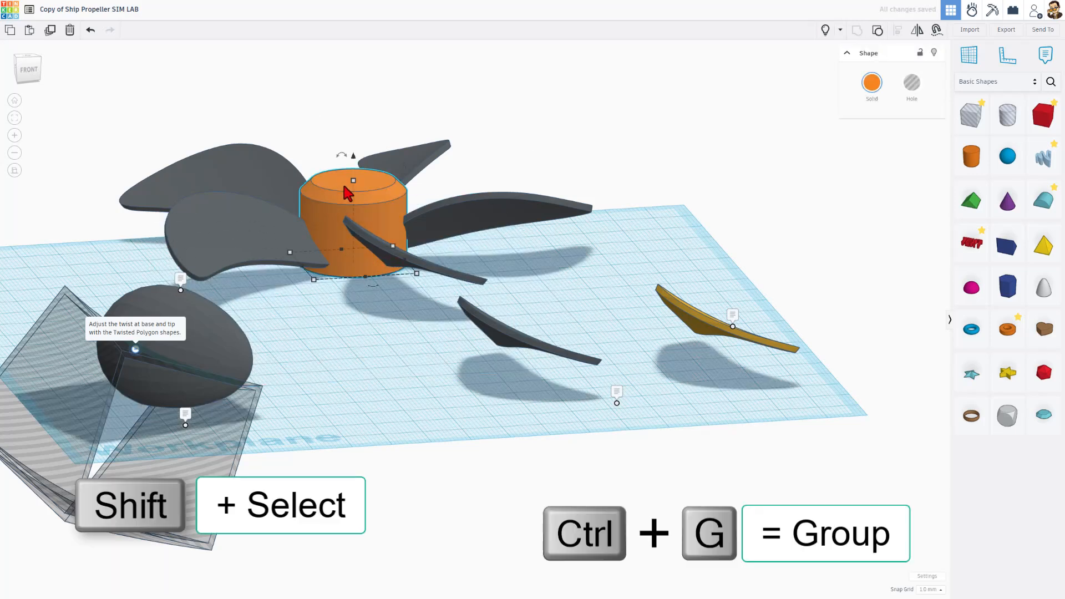
Recolor the trimmed hub dark gray to match the blades.
{"action": "right_click_drag", "start_coordinate": [357, 243], "coordinate": [356, 337]}
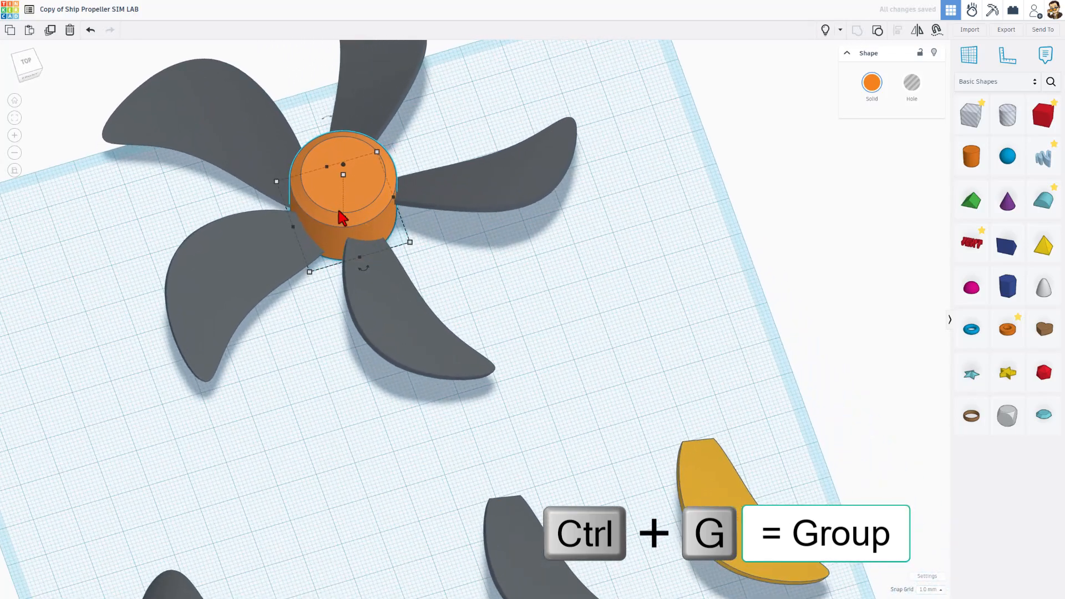
{"action": "left_click", "coordinate": [339, 205]}
{"action": "left_click", "coordinate": [872, 82]}
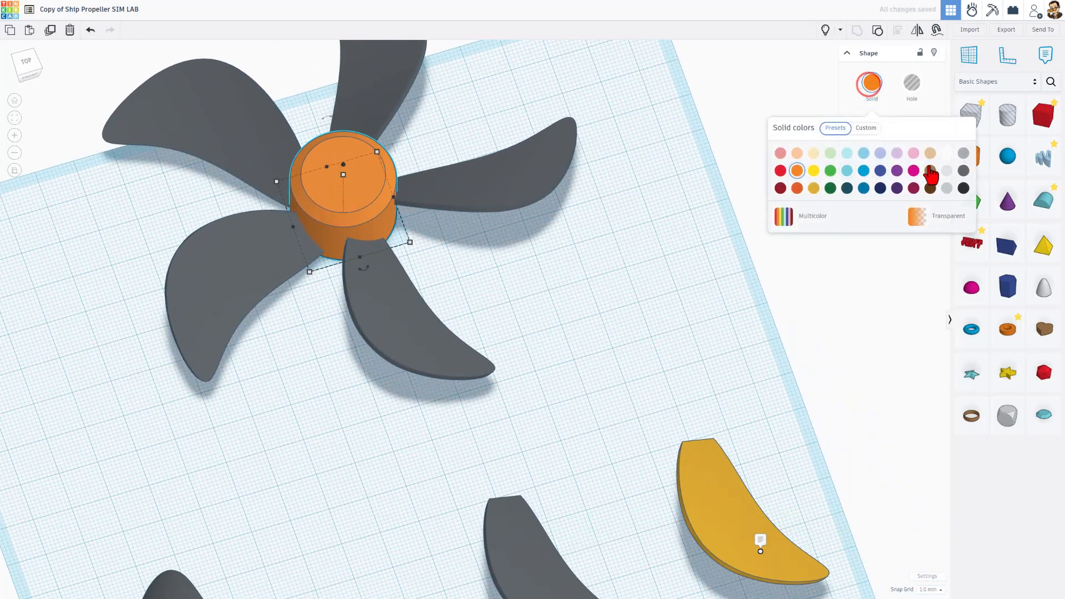
{"action": "left_click", "coordinate": [965, 172]}
{"action": "left_click", "coordinate": [505, 283]}
{"action": "scroll", "coordinate": [506, 283], "scroll_direction": "down", "scroll_amount": 4}
{"action": "right_click_drag", "start_coordinate": [502, 285], "coordinate": [449, 238]}
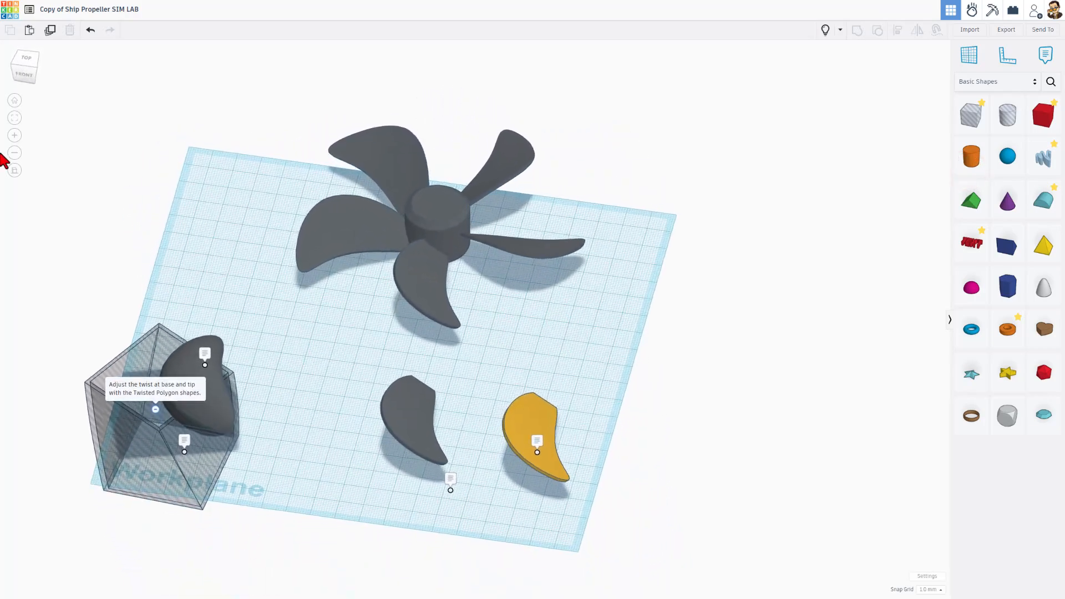
Select the axle connector in the gold propeller's hub to view its motor settings, and show the Sim Lab shape collection.
{"action": "right_click_drag", "start_coordinate": [178, 257], "coordinate": [440, 290]}
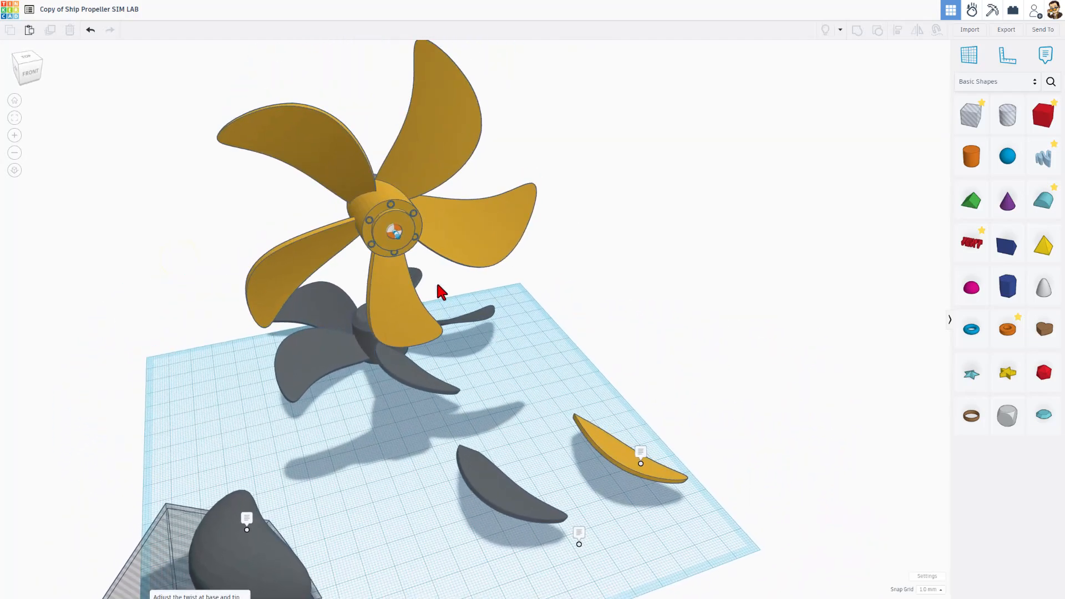
{"action": "left_click", "coordinate": [392, 237]}
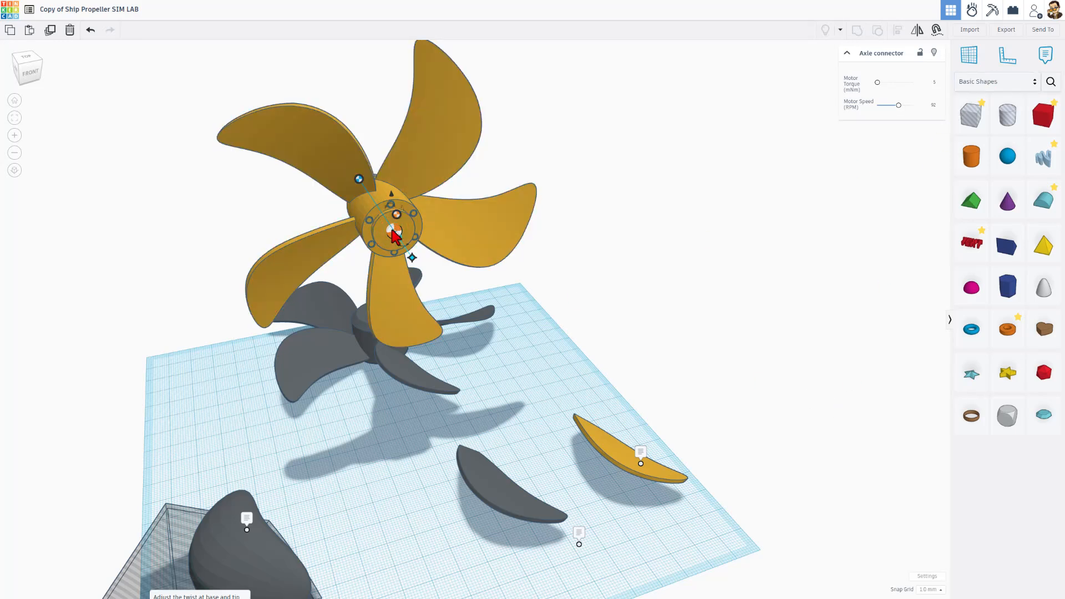
{"action": "left_click", "coordinate": [1020, 84]}
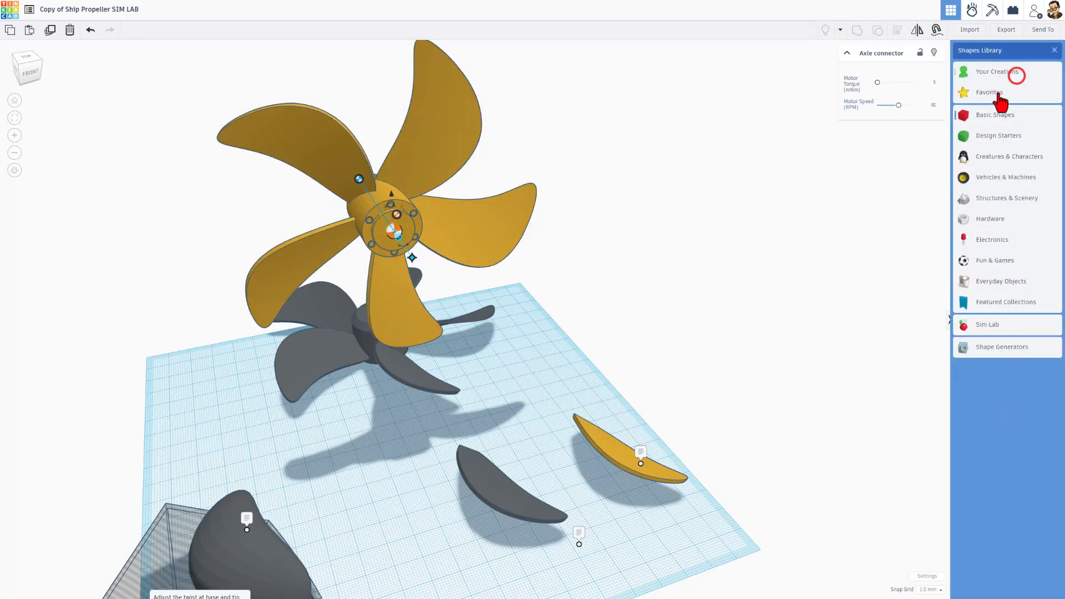
{"action": "left_click", "coordinate": [988, 324]}
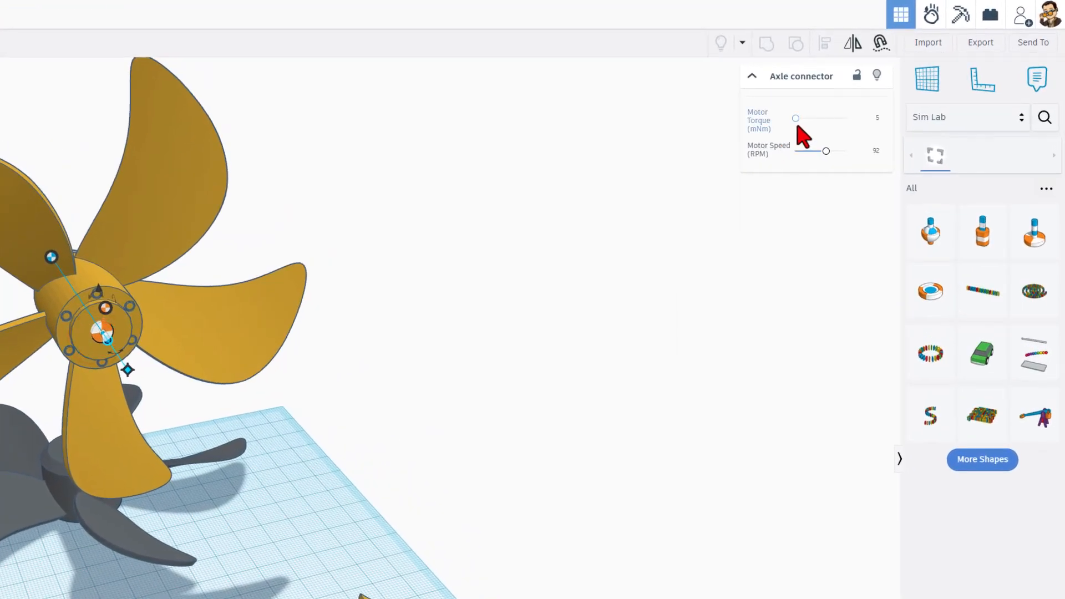
{"action": "right_click_drag", "start_coordinate": [481, 317], "coordinate": [391, 263]}
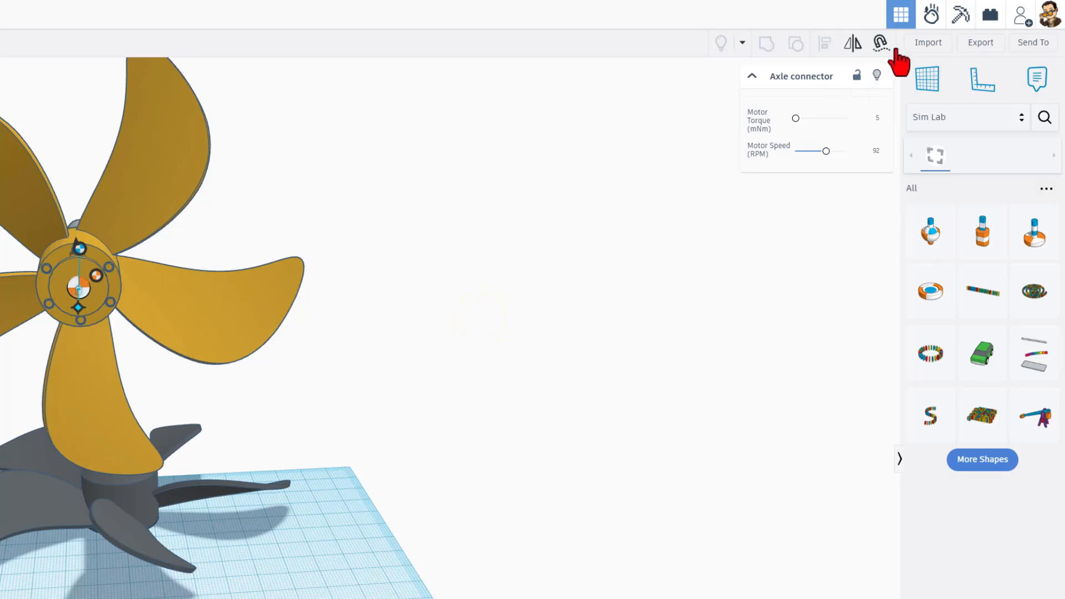
Switch to the Sim Lab workspace and make the five shapes below the gold propeller static.
{"action": "left_click", "coordinate": [932, 15]}
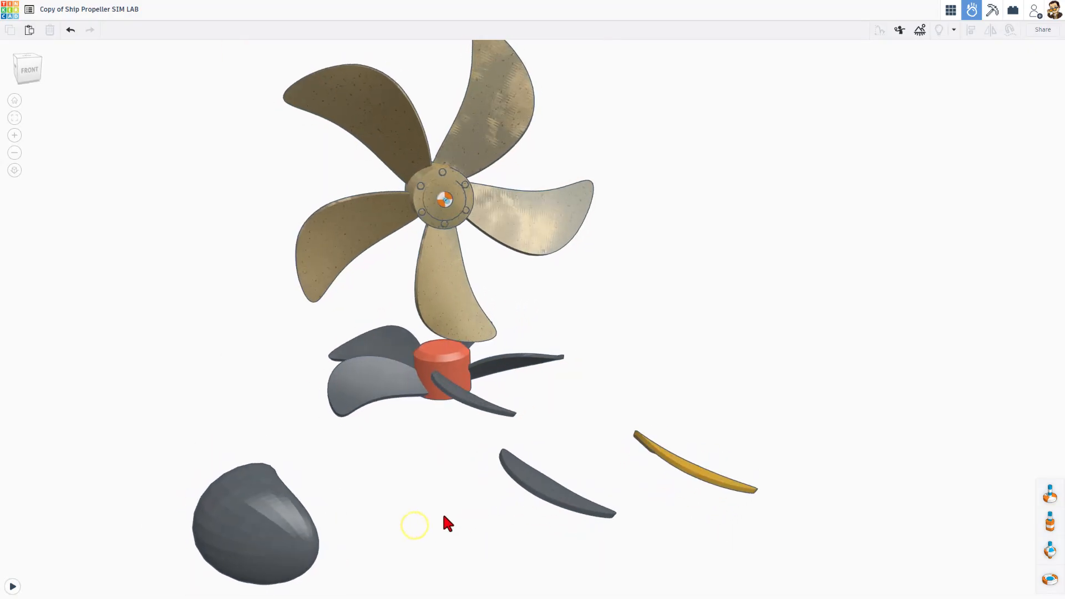
{"action": "right_click_drag", "start_coordinate": [436, 429], "coordinate": [411, 416]}
{"action": "left_click", "coordinate": [427, 377]}
{"action": "left_click_drag", "start_coordinate": [202, 383], "coordinate": [668, 554]}
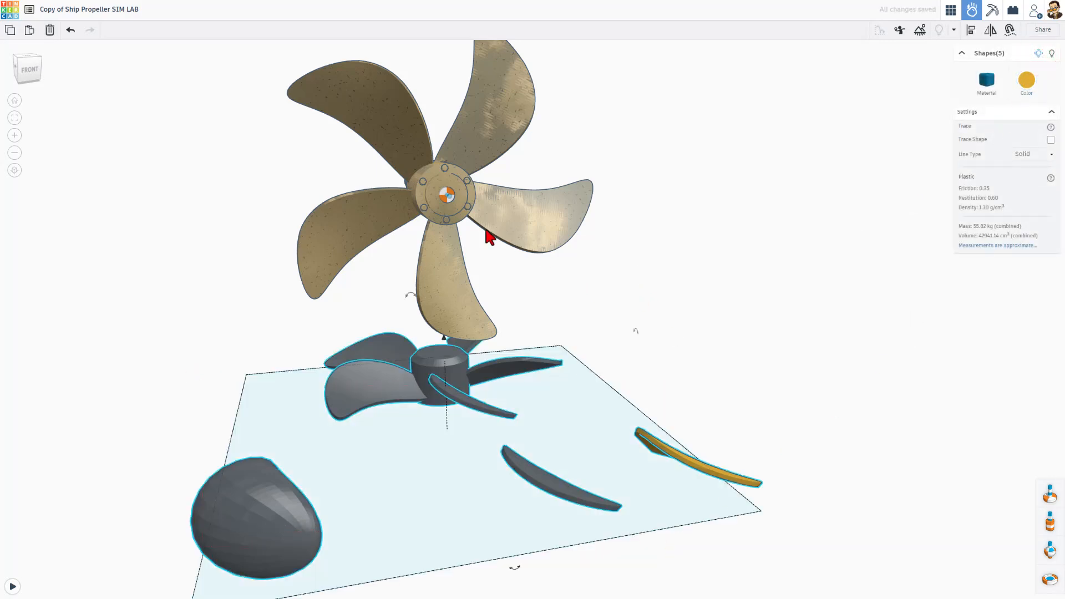
Select the gold propeller and run the simulation to watch it spin on its axle.
{"action": "left_click", "coordinate": [444, 181]}
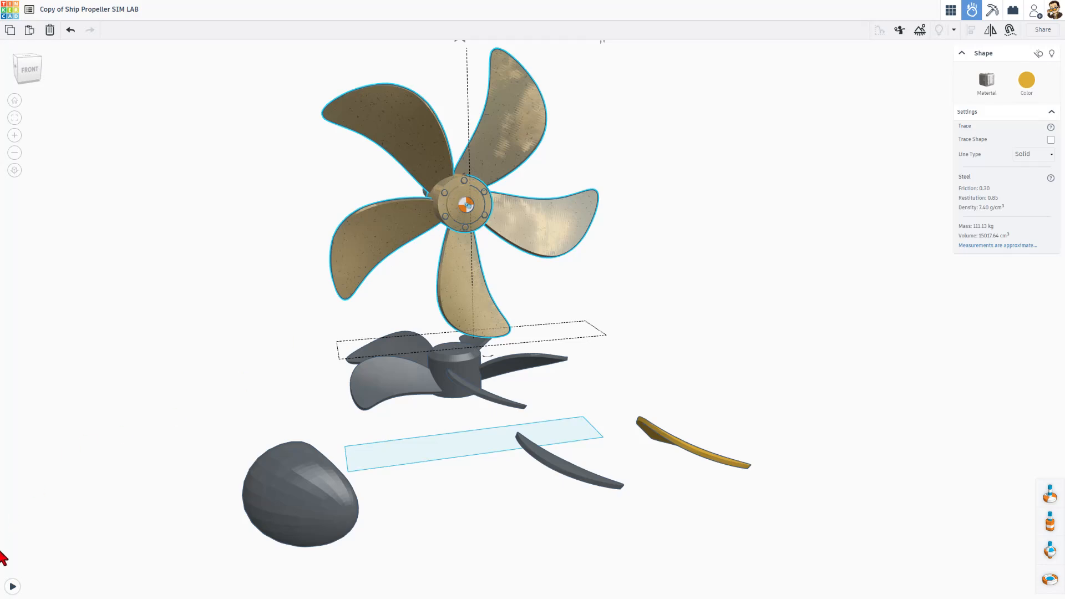
{"action": "left_click", "coordinate": [11, 587]}
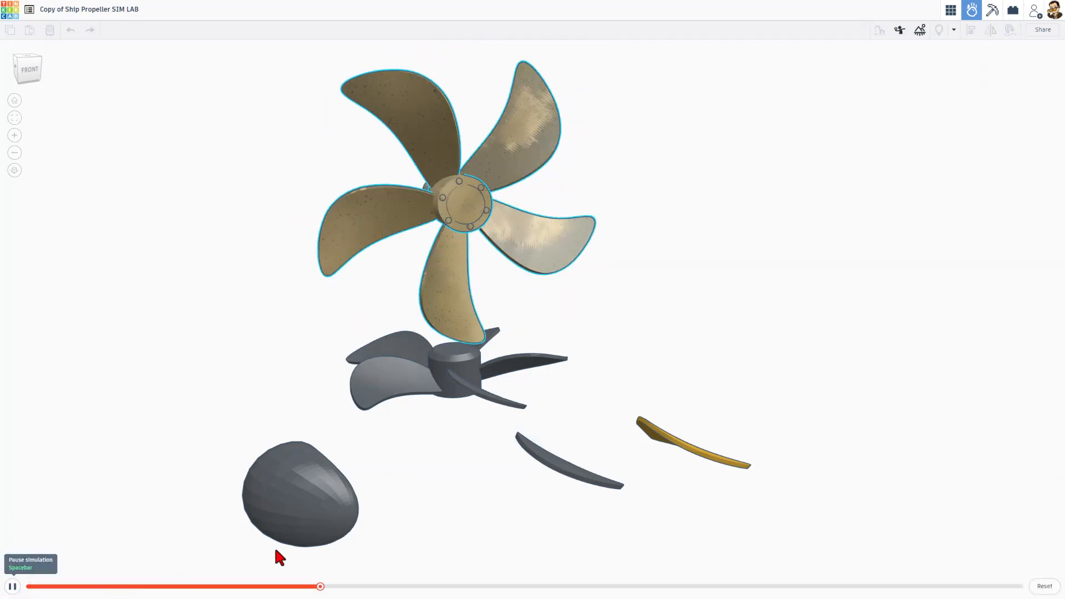
Pause the running simulation, scrub the playback back to 0:10, and inspect the propeller from the side.
{"action": "right_click_drag", "start_coordinate": [912, 293], "coordinate": [730, 327]}
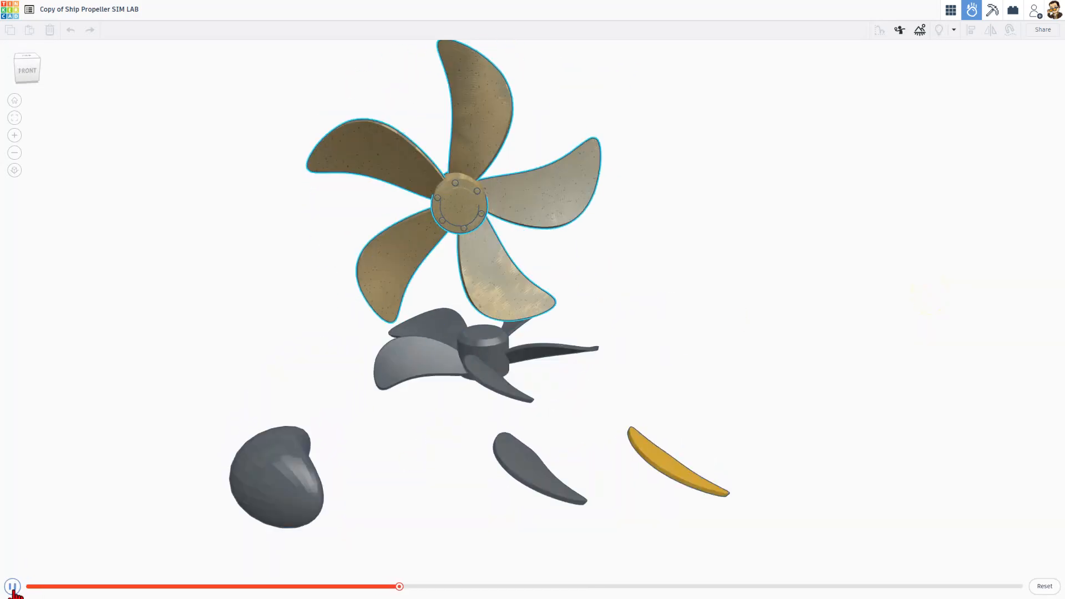
{"action": "left_click", "coordinate": [13, 588]}
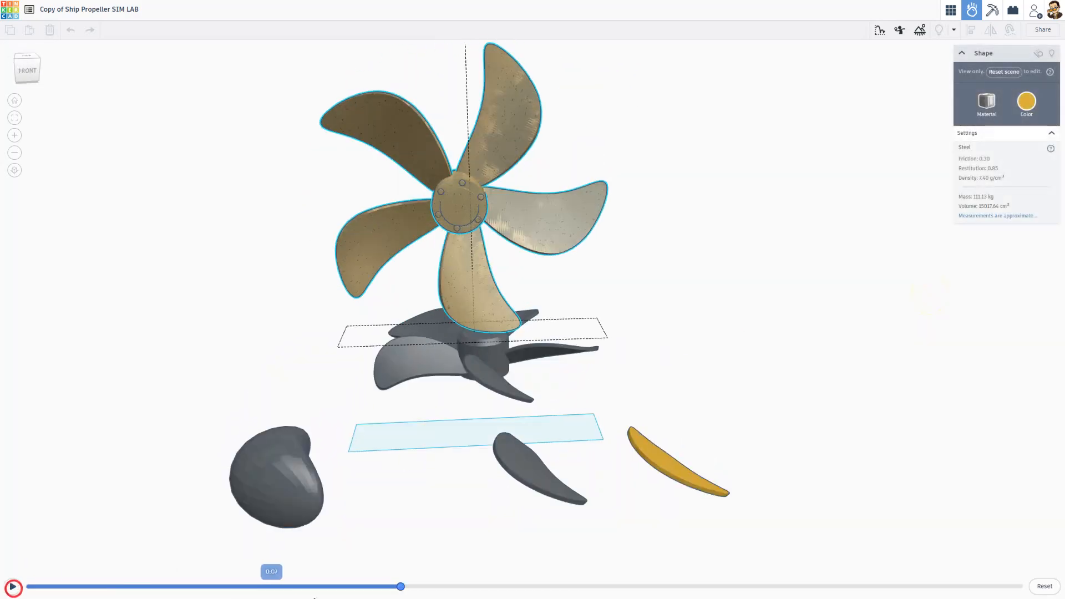
{"action": "left_click_drag", "start_coordinate": [399, 586], "coordinate": [373, 586]}
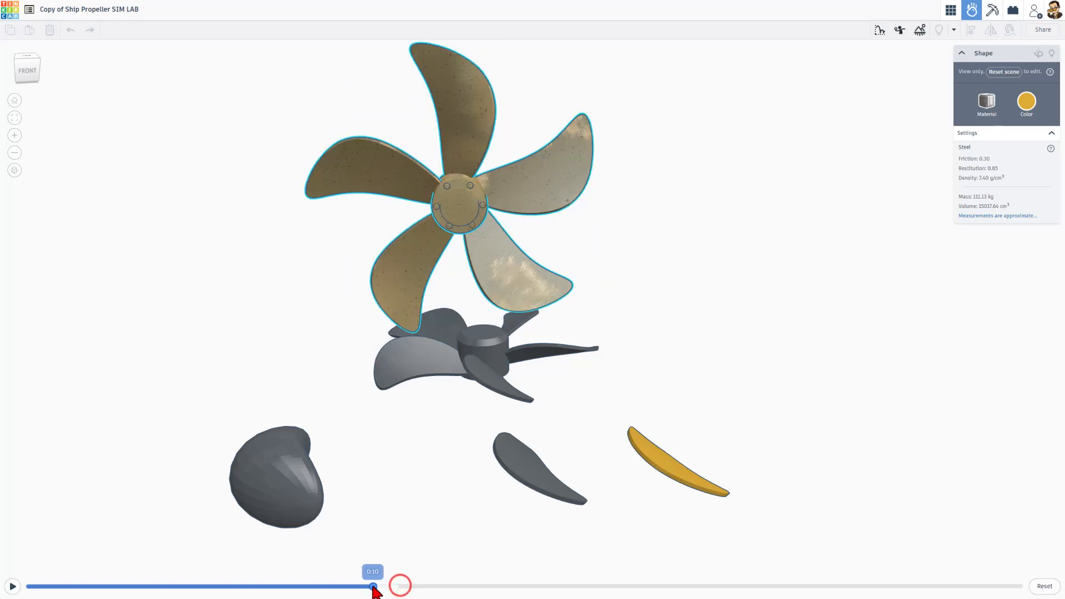
{"action": "right_click_drag", "start_coordinate": [154, 392], "coordinate": [358, 526]}
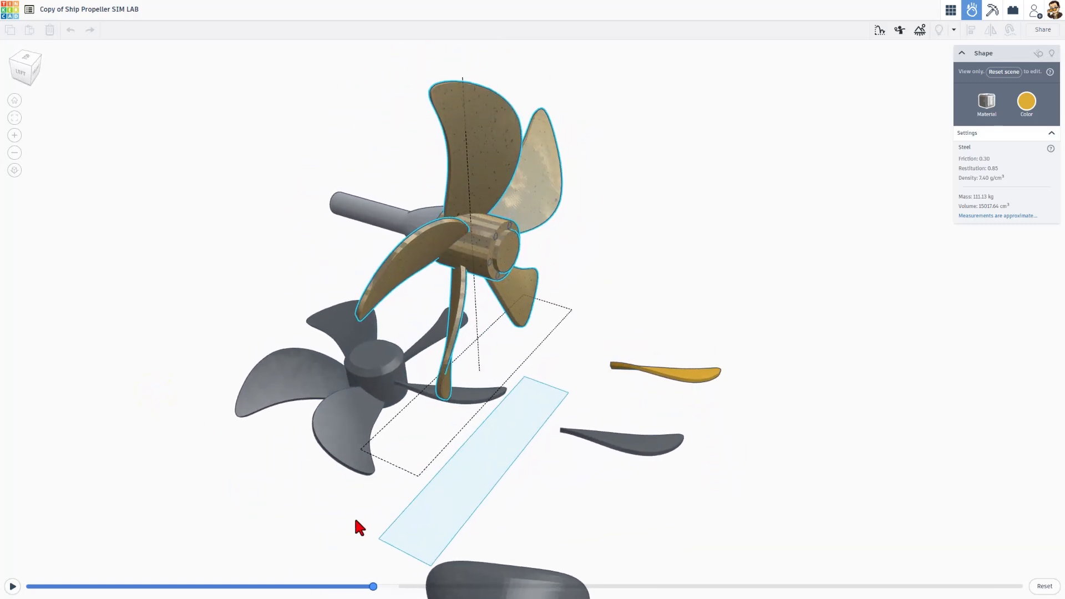
{"action": "mouse_move", "coordinate": [378, 588]}
{"action": "left_mouse_down"}
{"action": "mouse_move", "coordinate": [348, 586]}
{"action": "mouse_move", "coordinate": [375, 586]}
{"action": "left_mouse_up"}
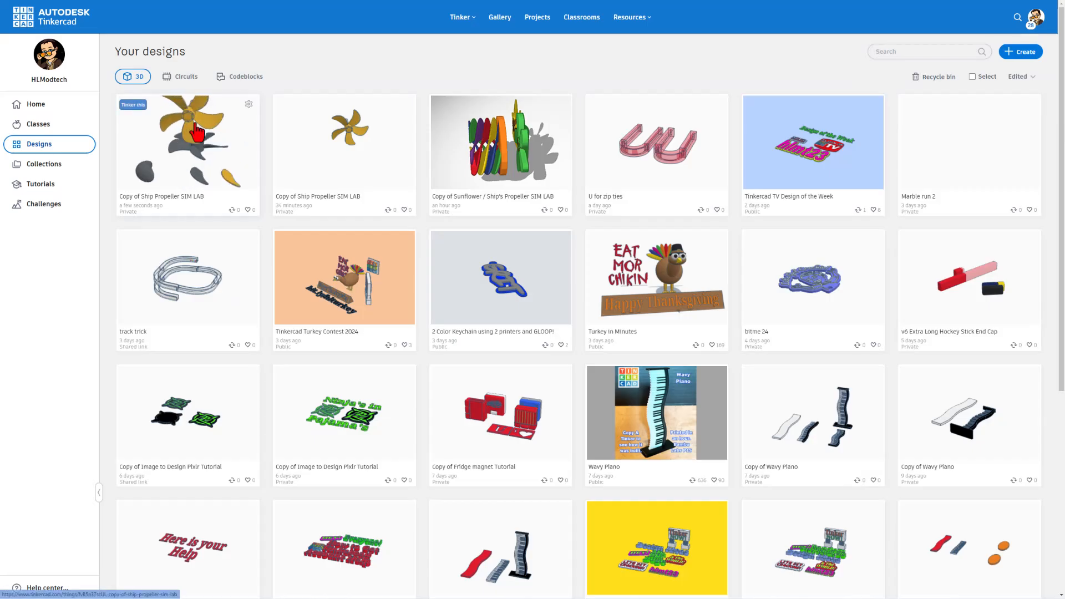
Go from the copied propeller design to the original creator's profile and open the Sunflower / Ship's Propeller SIM LAB design.
{"action": "left_click", "coordinate": [197, 132]}
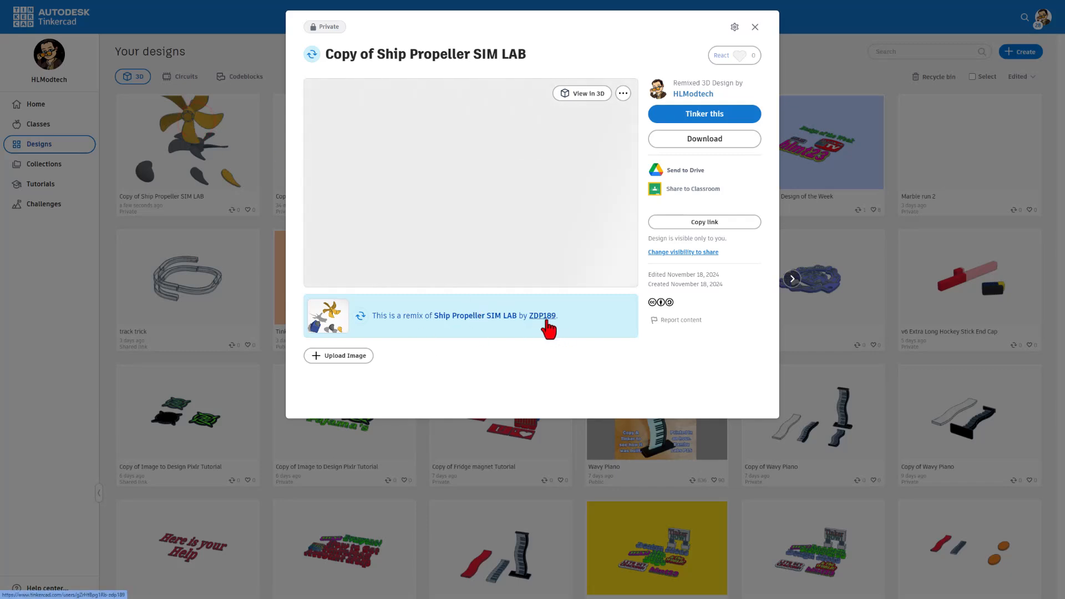
{"action": "left_click", "coordinate": [545, 316]}
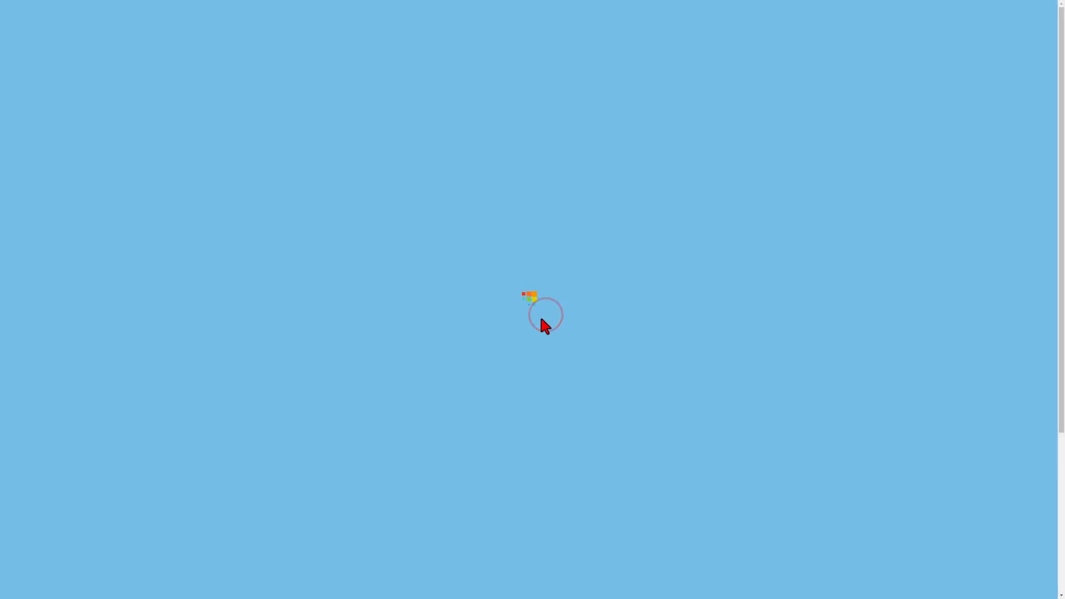
{"action": "scroll", "coordinate": [529, 188], "scroll_direction": "down", "scroll_amount": 2}
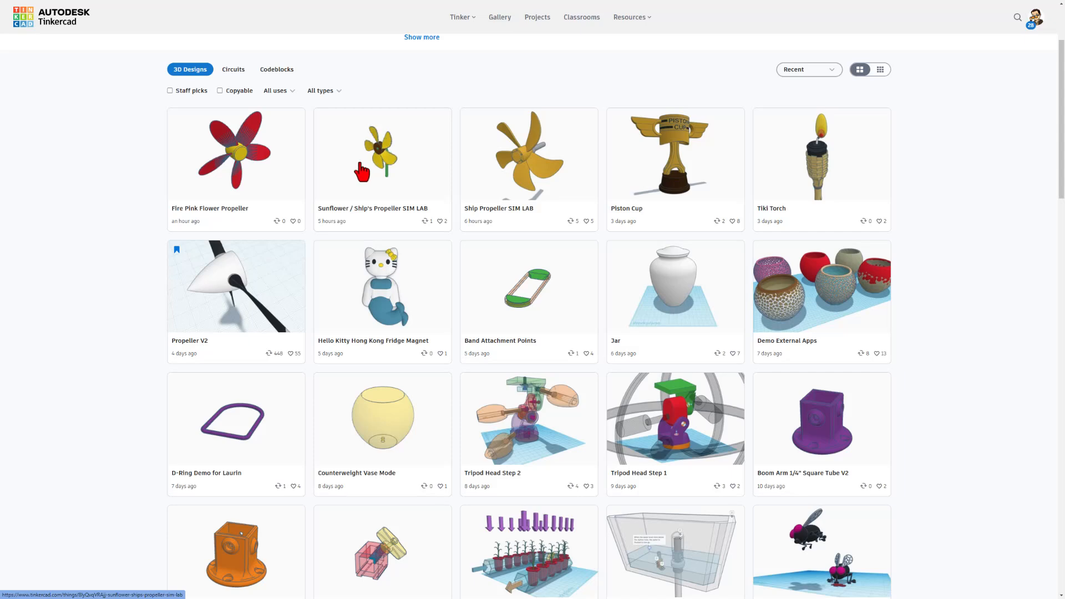
{"action": "left_click", "coordinate": [390, 166]}
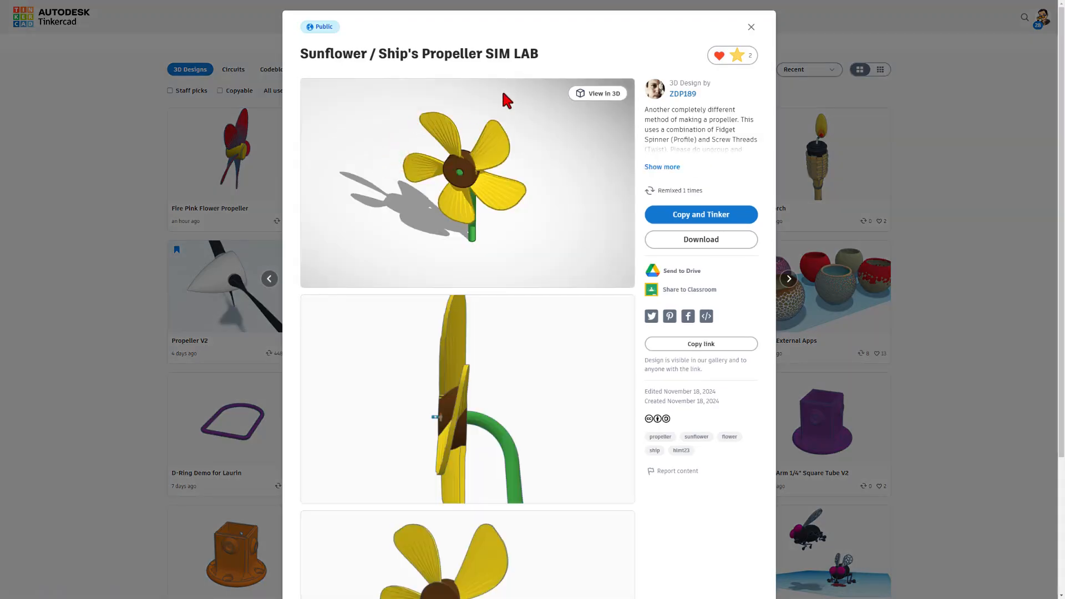
Give the sunflower design an Awesome reaction and make an editable copy of it.
{"action": "left_click", "coordinate": [716, 57]}
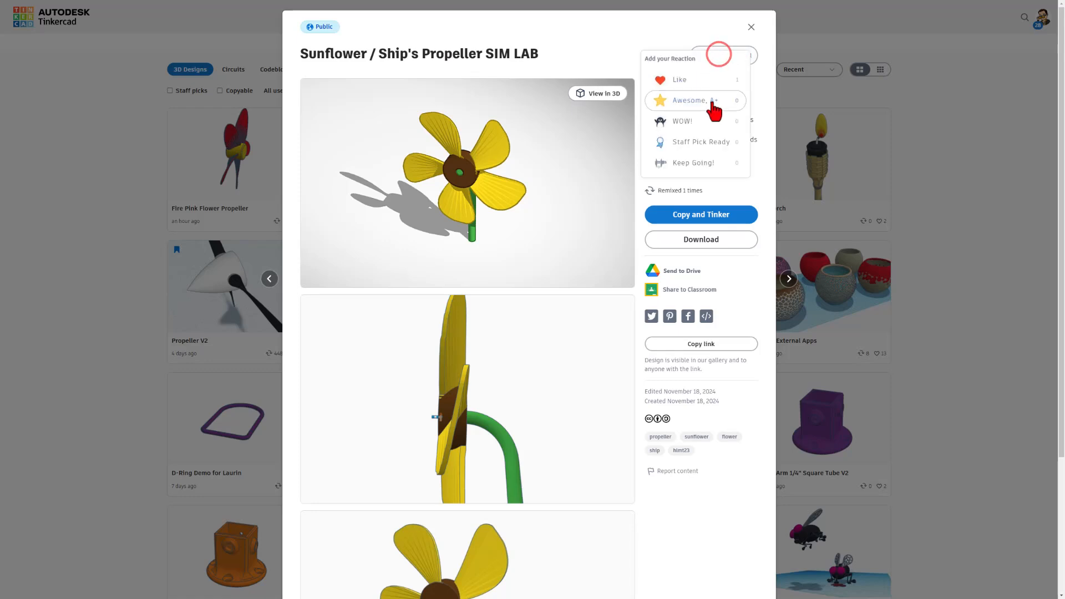
{"action": "left_click", "coordinate": [712, 102]}
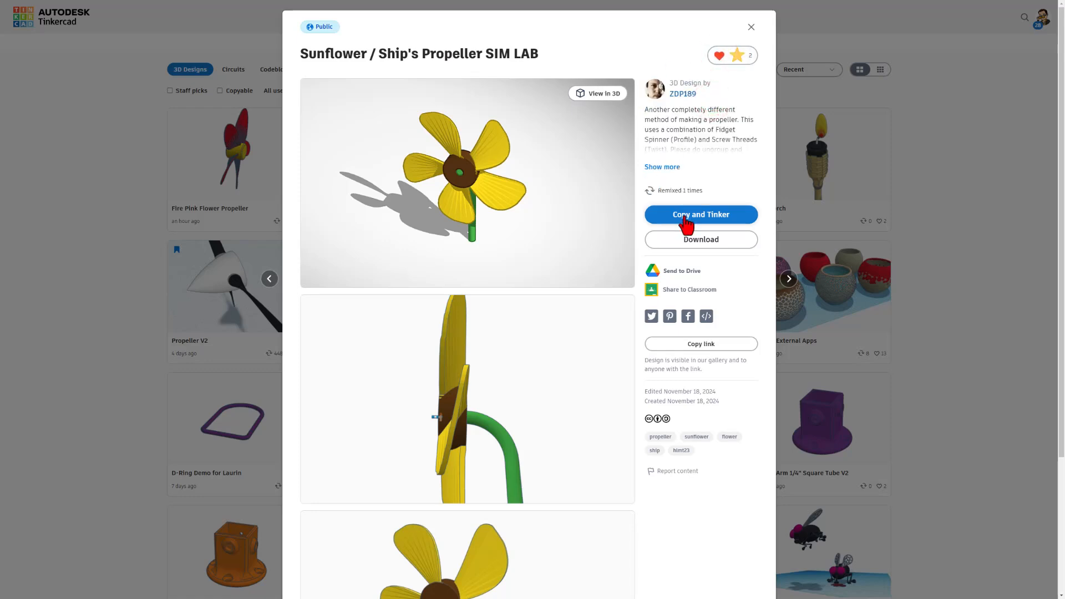
{"action": "left_click", "coordinate": [685, 220]}
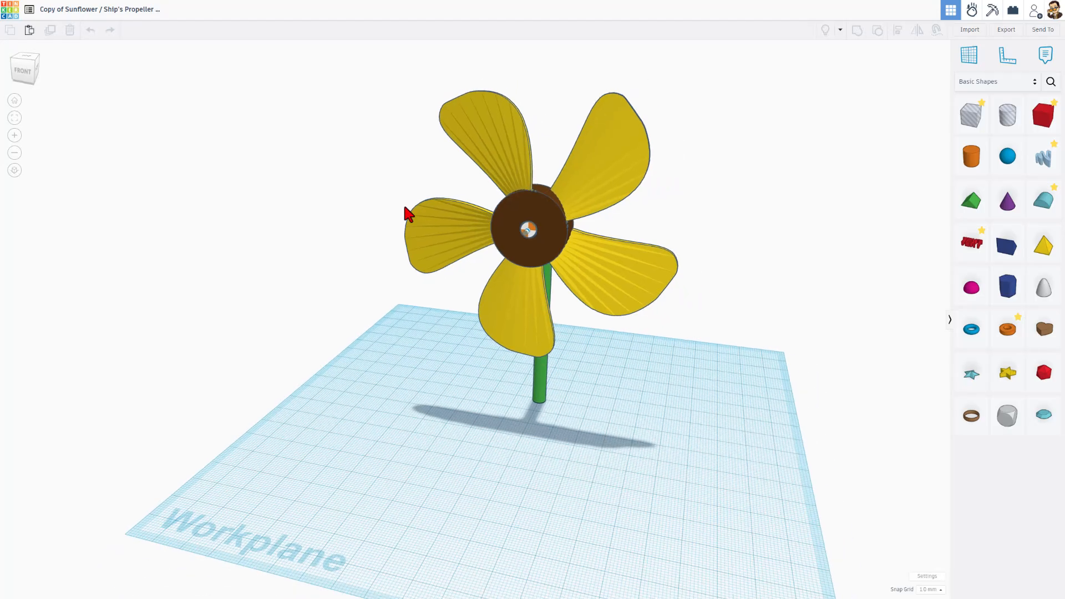
Duplicate the sunflower's yellow flower head and move the copy left until it is clear of the original.
{"action": "right_click_drag", "start_coordinate": [342, 314], "coordinate": [382, 306]}
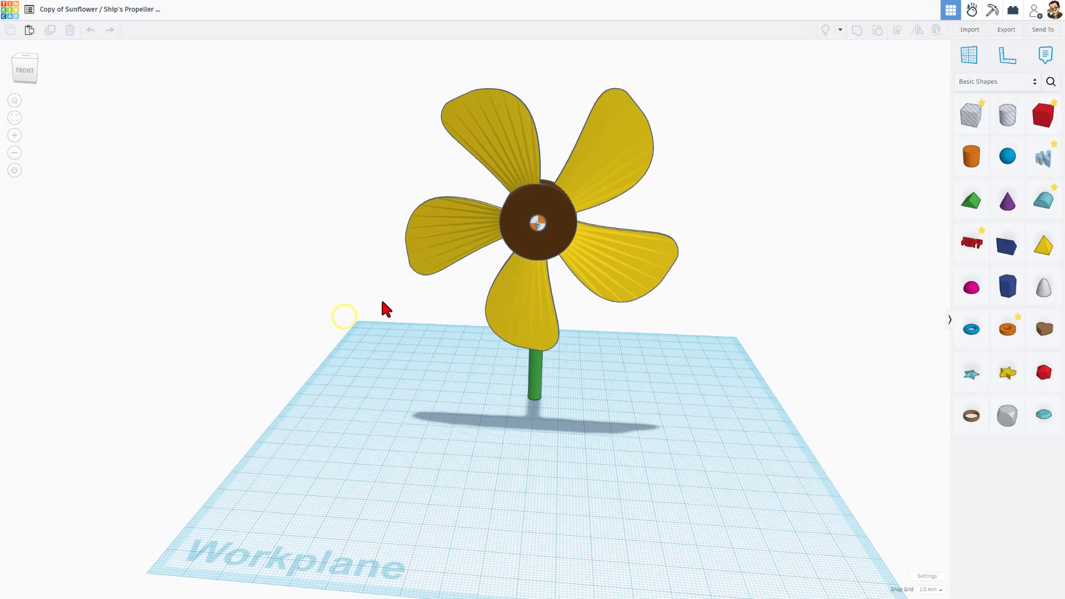
{"action": "left_click", "coordinate": [425, 239]}
{"action": "key", "text": "ctrl+d"}
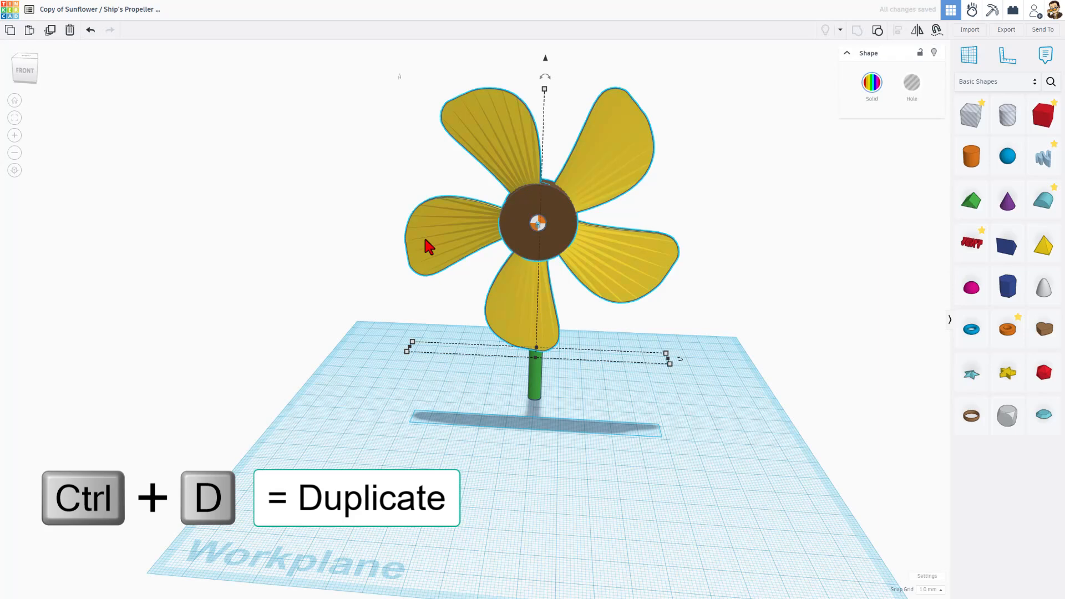
{"action": "key", "text": "shift+Left"}
{"action": "key", "text": "shift+Left"}
{"action": "key", "text": "shift+Left"}
{"action": "key", "text": "shift+Left"}
{"action": "key", "text": "shift+Left"}
{"action": "key", "text": "shift+Left"}
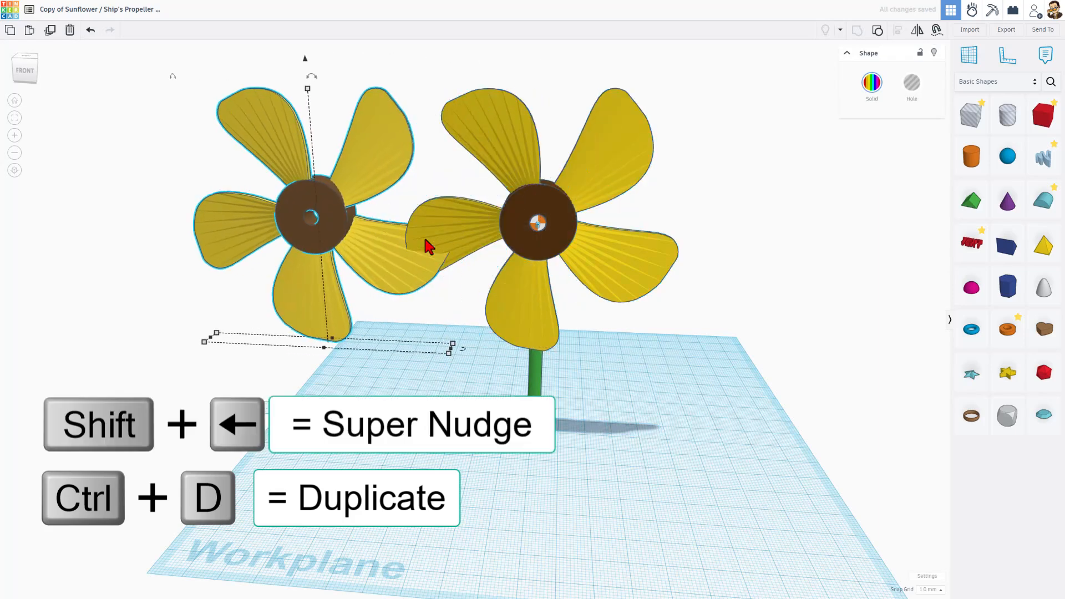
{"action": "key", "text": "shift+Left"}
{"action": "key", "text": "shift+Left"}
{"action": "key", "text": "shift+Left"}
{"action": "key", "text": "shift+Left"}
{"action": "key", "text": "shift+Left"}
{"action": "key", "text": "shift+Left"}
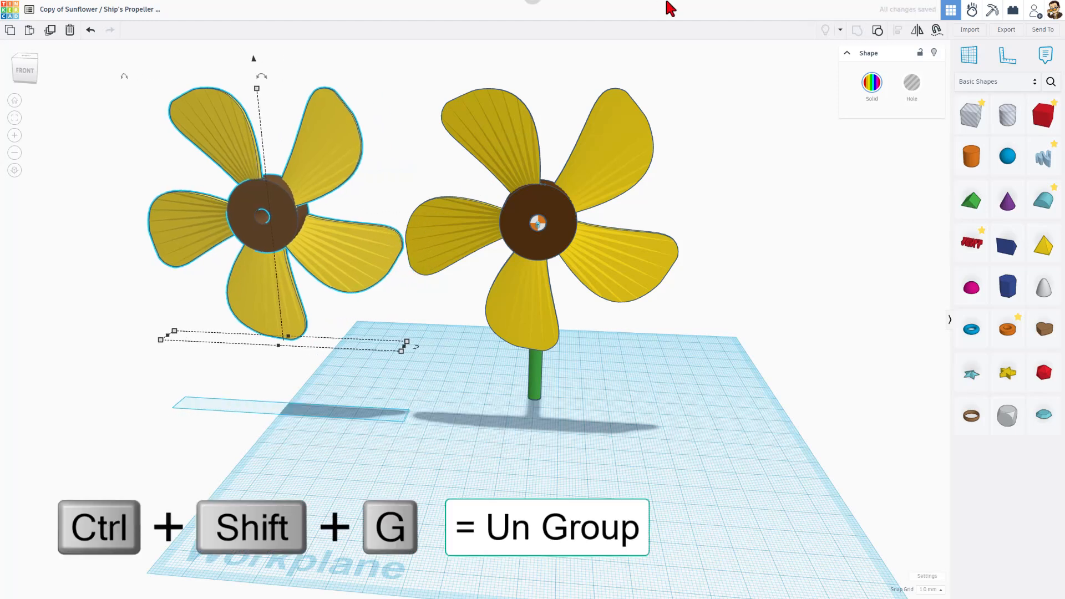
Ungroup the duplicated flower head, including its nested yellow blade group, into its component shapes.
{"action": "left_click", "coordinate": [877, 30]}
{"action": "left_click", "coordinate": [264, 340]}
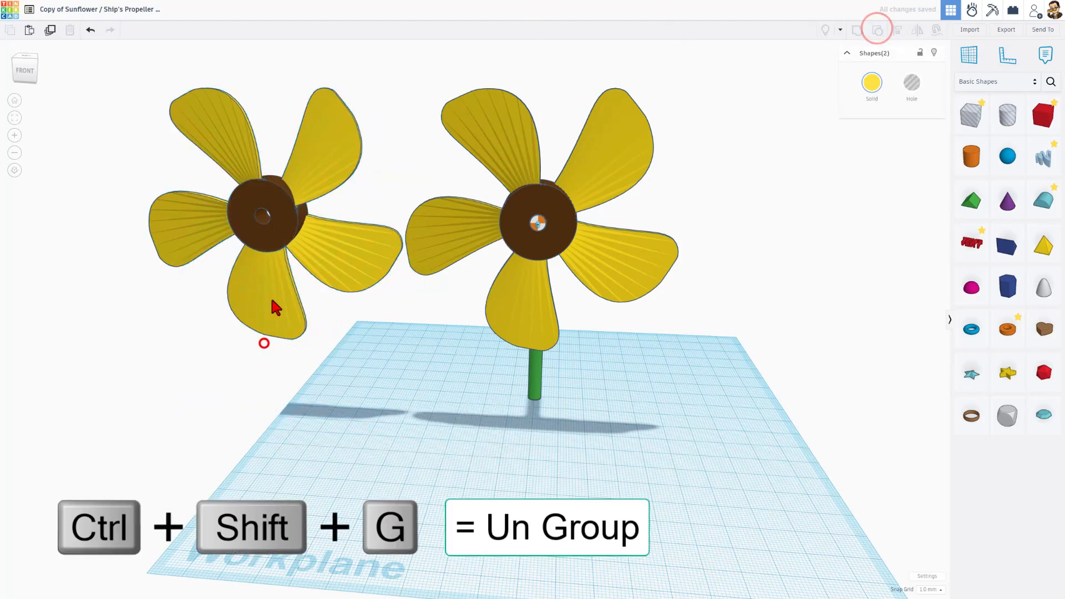
{"action": "left_click", "coordinate": [324, 160]}
{"action": "left_click", "coordinate": [876, 31]}
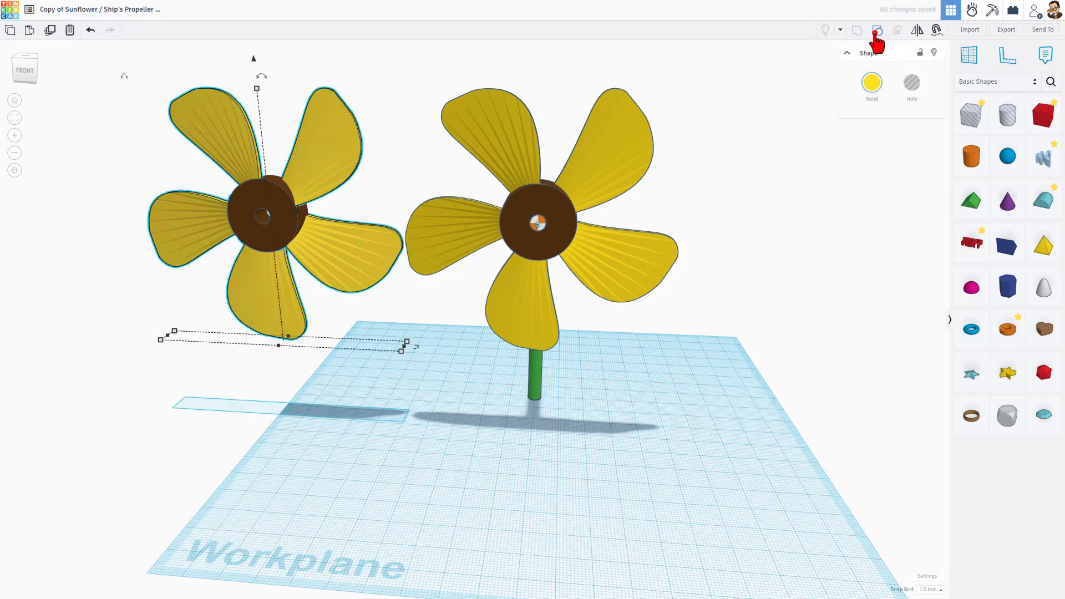
{"action": "left_click", "coordinate": [399, 376]}
Move the large grouped hole shape sideways away from the green Fidget Spinner.
{"action": "right_click_drag", "start_coordinate": [374, 321], "coordinate": [526, 283]}
{"action": "left_click", "coordinate": [333, 195]}
{"action": "scroll", "coordinate": [319, 224], "scroll_direction": "down", "scroll_amount": 2}
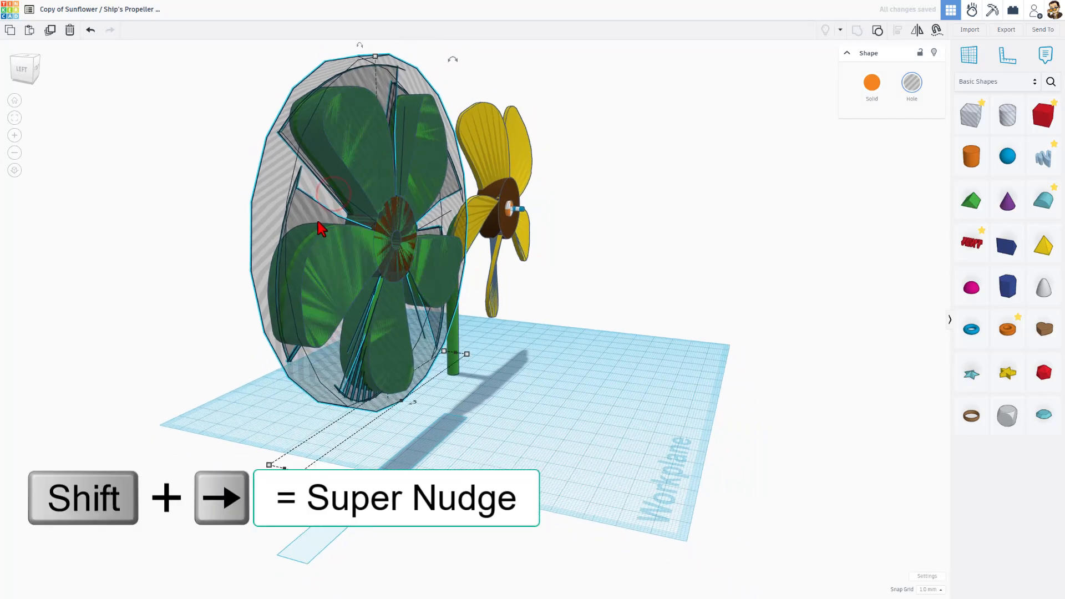
{"action": "right_click_drag", "start_coordinate": [321, 225], "coordinate": [389, 234]}
{"action": "key", "text": "shift+Right"}
{"action": "key", "text": "shift+Right"}
{"action": "key", "text": "shift+Right"}
{"action": "key", "text": "shift+Right"}
{"action": "key", "text": "shift+Right"}
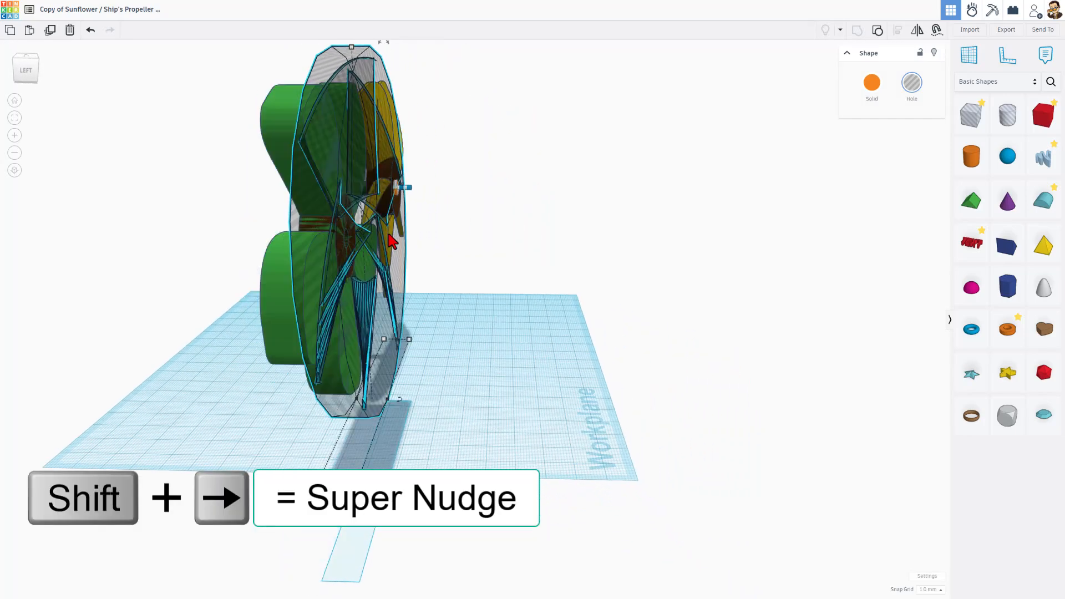
Review the green Fidget Spinner's parameters, try an Arm Adjust Horizontal of -6.286, and undo that change.
{"action": "right_click_drag", "start_coordinate": [247, 191], "coordinate": [360, 133]}
{"action": "left_click", "coordinate": [360, 132]}
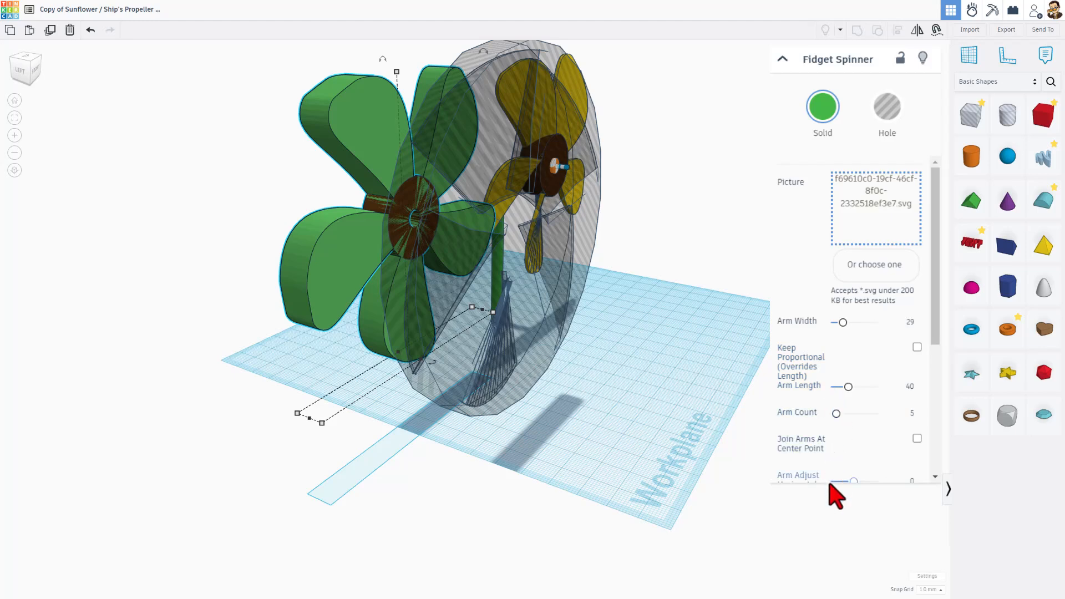
{"action": "left_click_drag", "start_coordinate": [934, 303], "coordinate": [933, 388]}
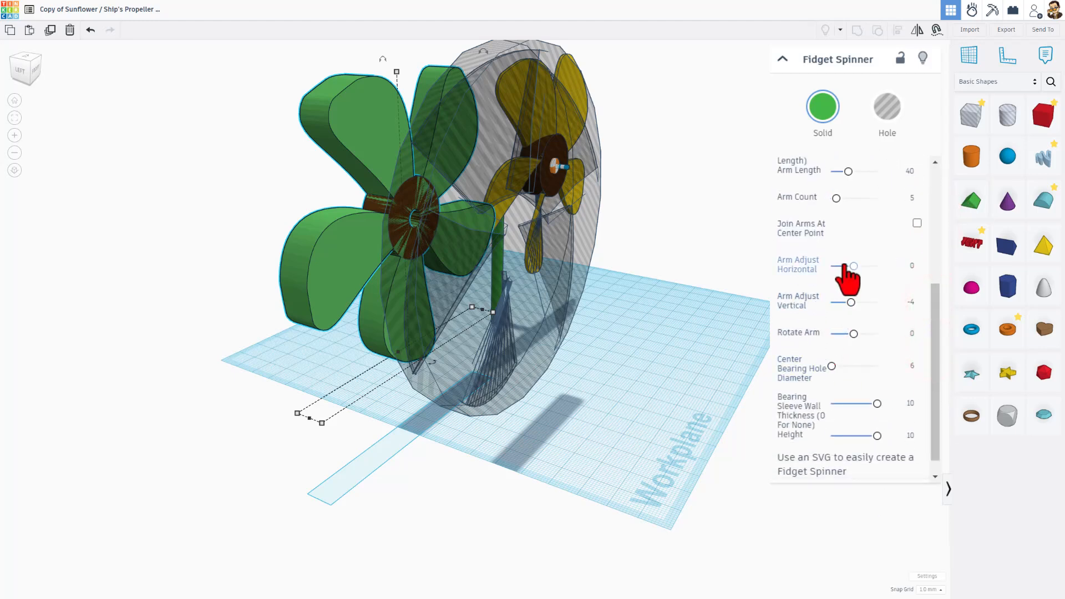
{"action": "left_click_drag", "start_coordinate": [850, 266], "coordinate": [850, 278]}
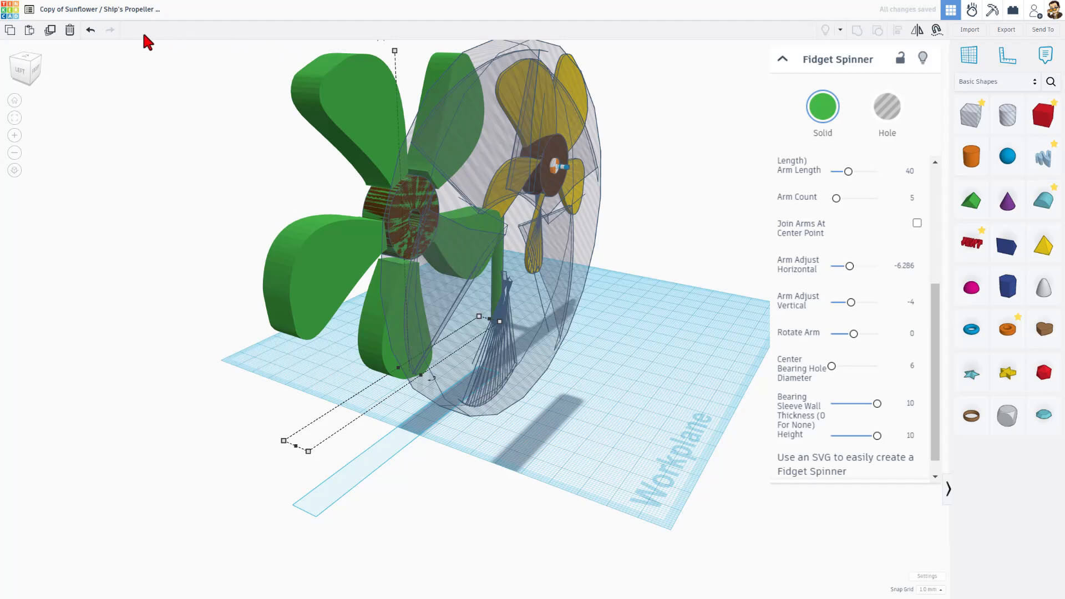
{"action": "left_click", "coordinate": [94, 29]}
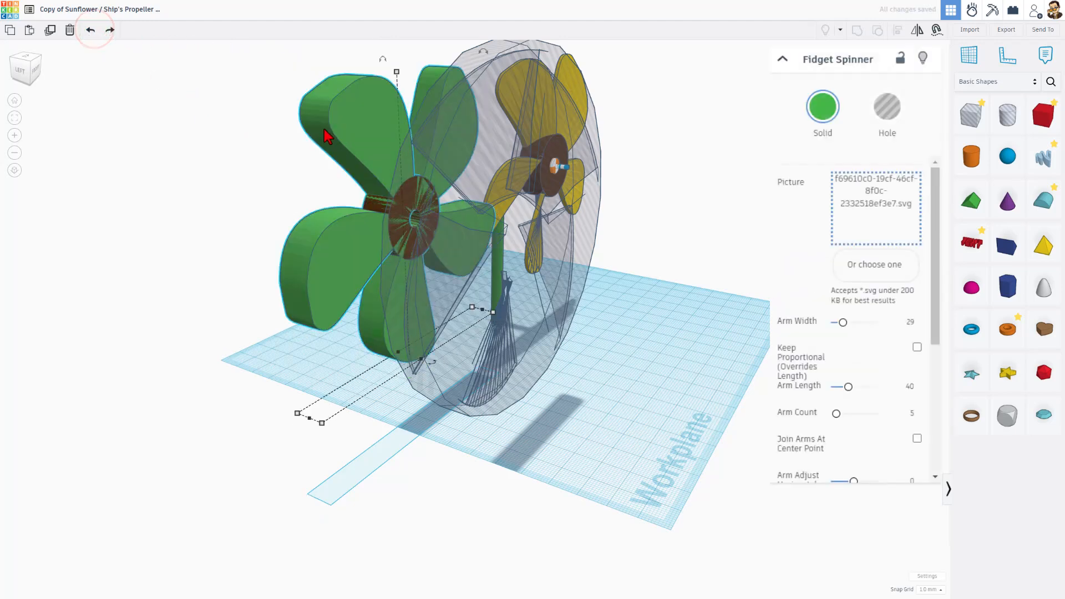
Ungroup the large hole shape into its orange cylinder and Screw Threads holes.
{"action": "left_click", "coordinate": [454, 180]}
{"action": "right_click_drag", "start_coordinate": [465, 186], "coordinate": [607, 222]}
{"action": "left_click", "coordinate": [608, 222]}
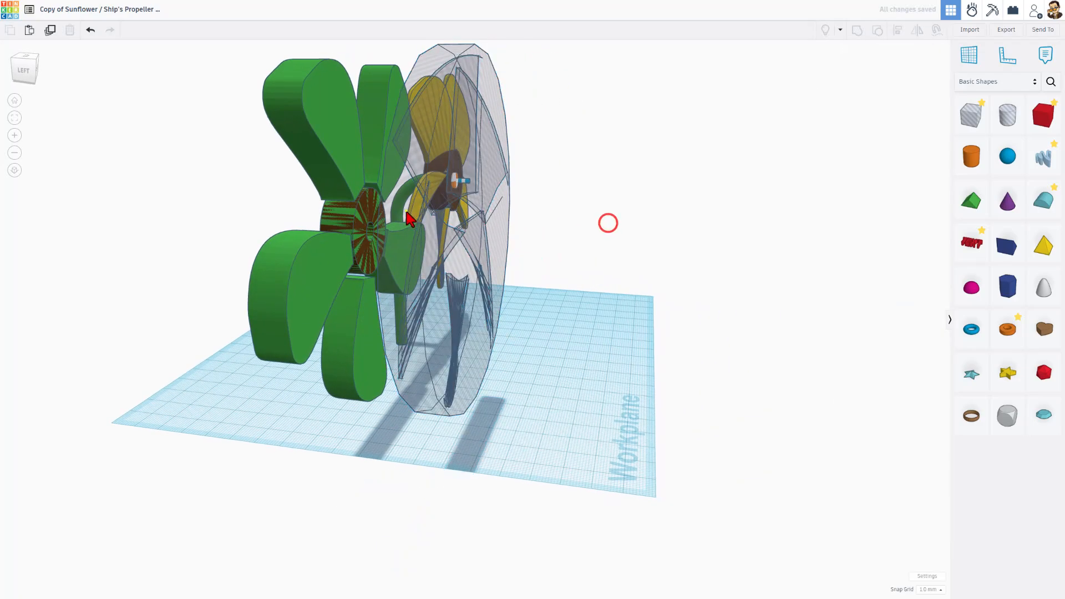
{"action": "right_click_drag", "start_coordinate": [407, 210], "coordinate": [481, 190]}
{"action": "left_click", "coordinate": [441, 201]}
{"action": "left_click", "coordinate": [872, 33]}
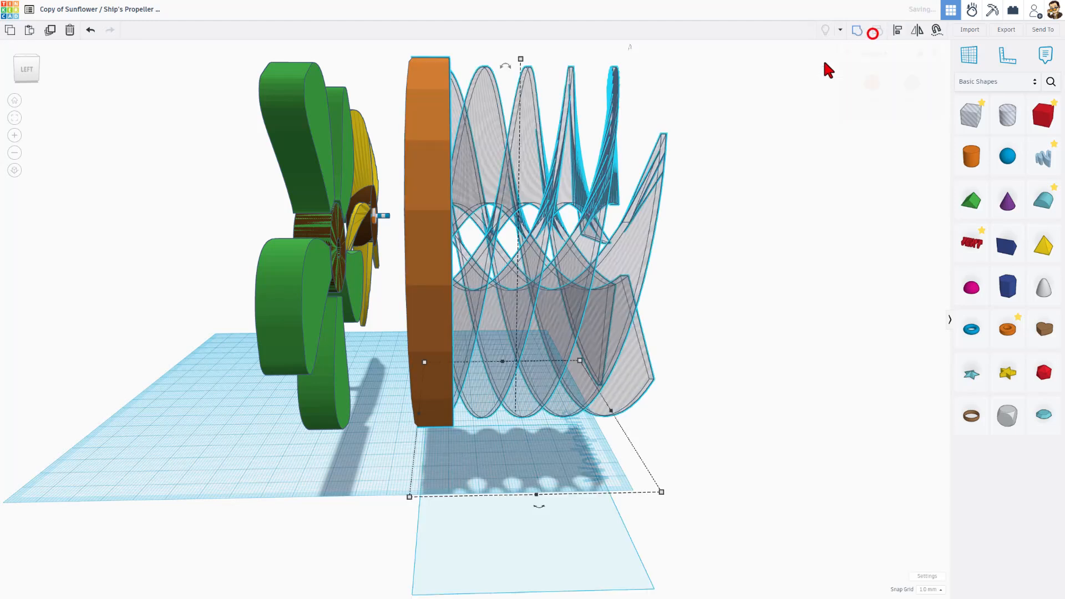
Compare the thickness of the orange cylinder with that of the green Fidget Spinner.
{"action": "scroll", "coordinate": [573, 259], "scroll_direction": "down", "scroll_amount": 1}
{"action": "left_click", "coordinate": [450, 149]}
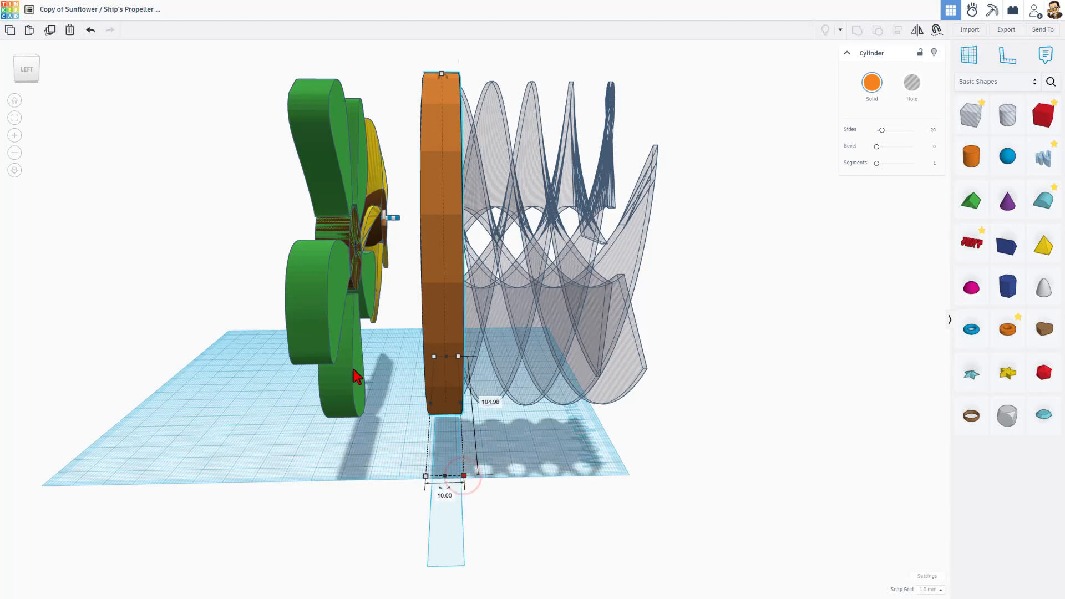
{"action": "left_click", "coordinate": [321, 325]}
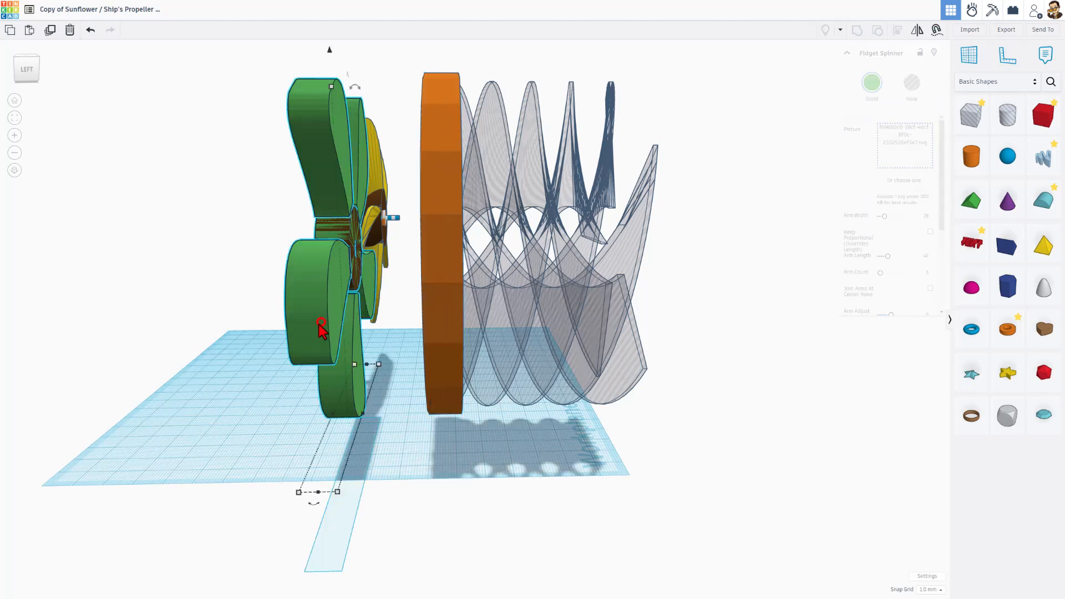
{"action": "left_click", "coordinate": [335, 493]}
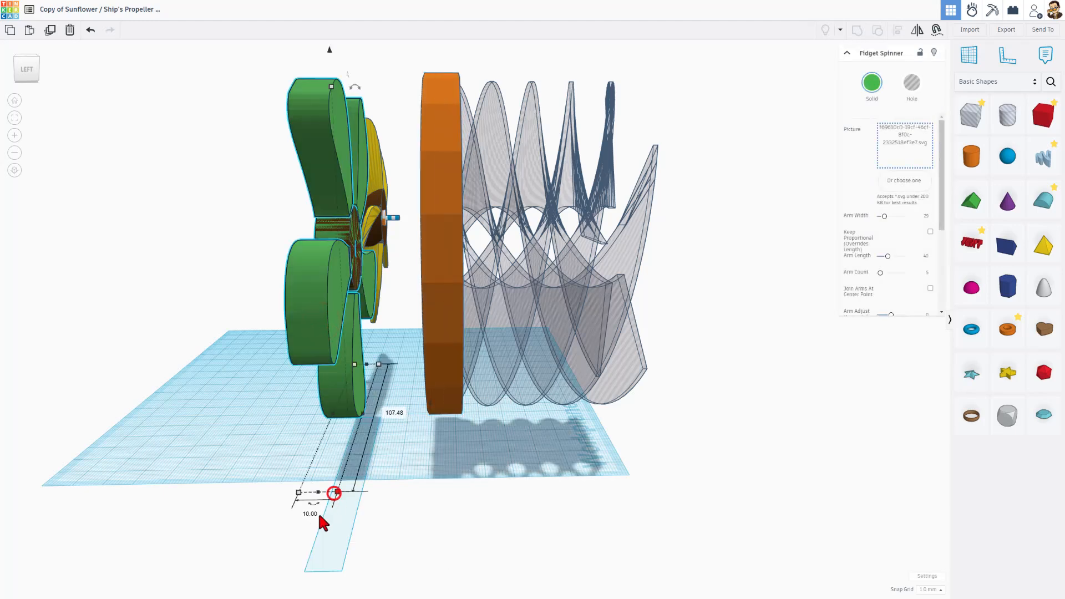
Hide the orange cylinder beside the Screw Threads holes.
{"action": "left_click", "coordinate": [475, 247]}
{"action": "left_click", "coordinate": [444, 234]}
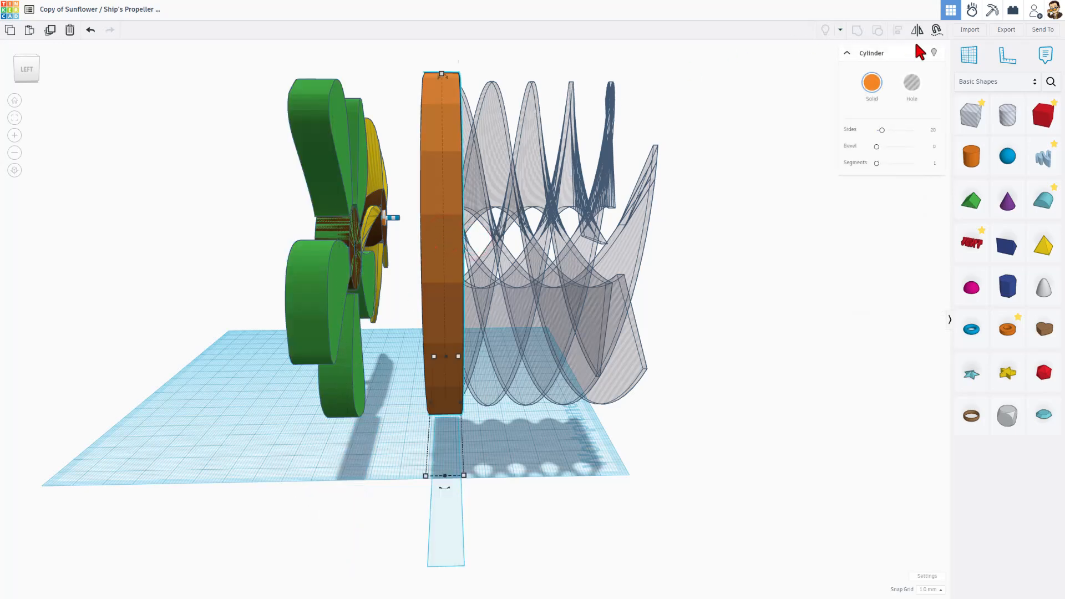
{"action": "left_click", "coordinate": [934, 53]}
Select one of the Screw Threads holes and examine its settings and twisted form from several angles.
{"action": "right_click_drag", "start_coordinate": [700, 128], "coordinate": [681, 177]}
{"action": "left_click", "coordinate": [459, 173]}
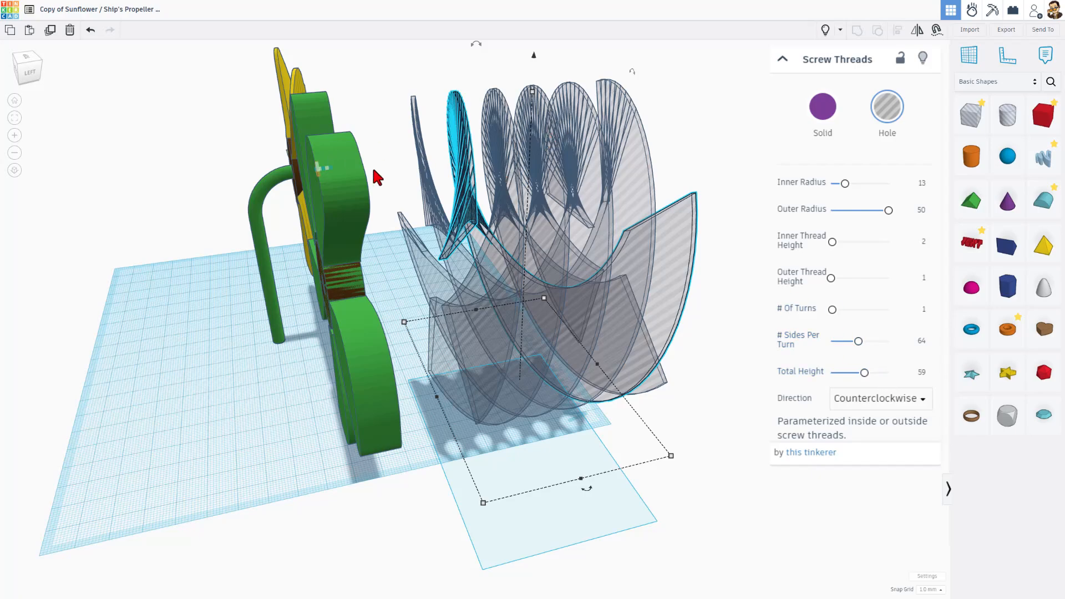
{"action": "right_click_drag", "start_coordinate": [377, 177], "coordinate": [448, 132]}
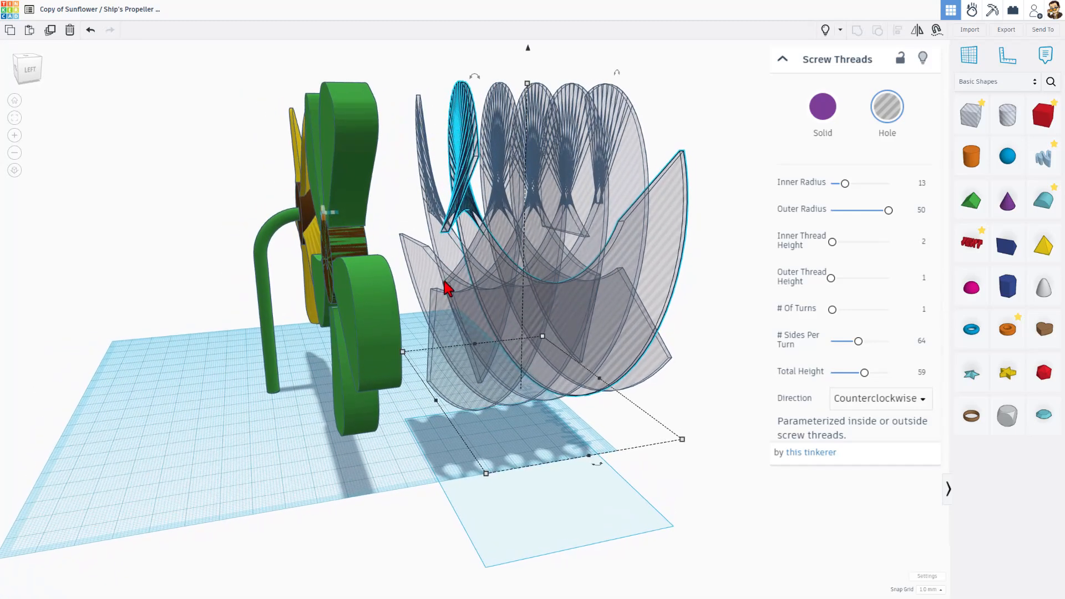
{"action": "right_click_drag", "start_coordinate": [450, 179], "coordinate": [398, 210]}
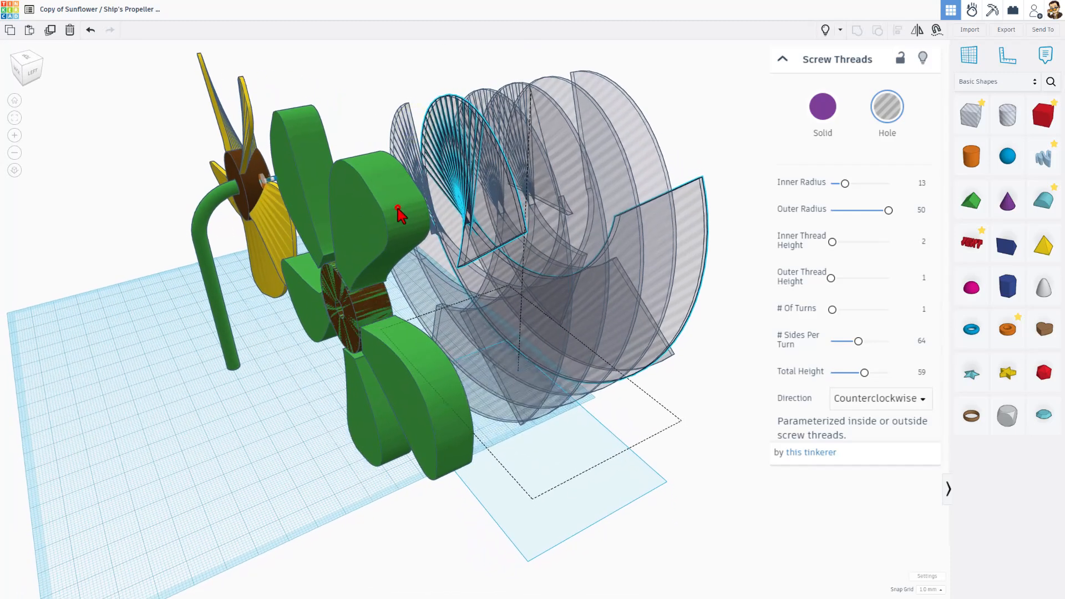
Hide the green Fidget Spinner and turn one of the Screw Threads holes into a purple solid.
{"action": "left_click", "coordinate": [397, 208]}
{"action": "left_click", "coordinate": [920, 59]}
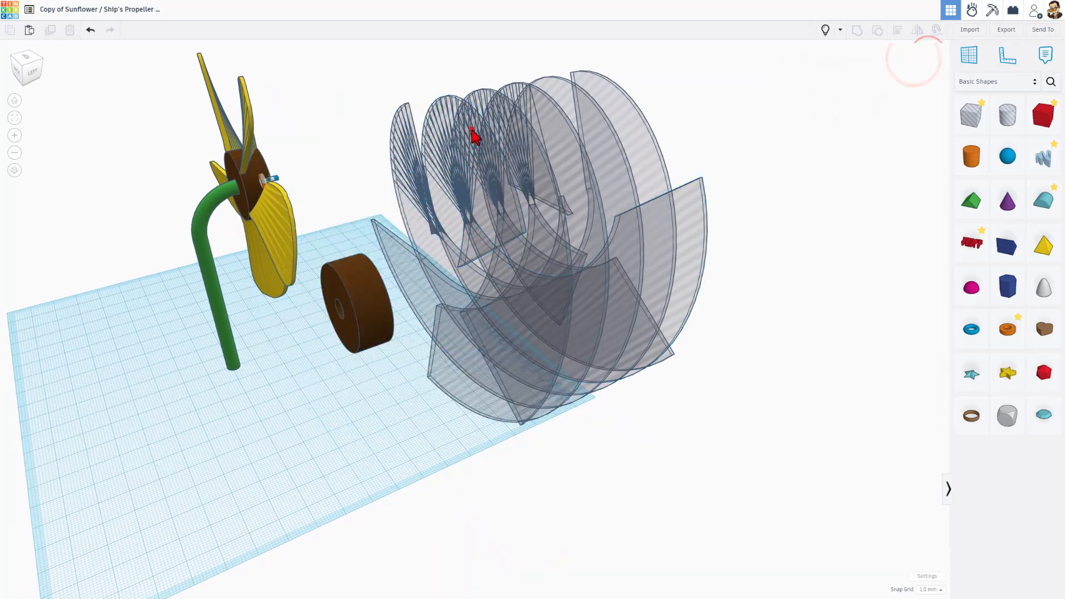
{"action": "left_click", "coordinate": [478, 92]}
{"action": "left_click", "coordinate": [831, 120]}
Turn two more Screw Threads holes into solids, colouring one yellow and the other green.
{"action": "left_click", "coordinate": [471, 147]}
{"action": "left_click", "coordinate": [867, 81]}
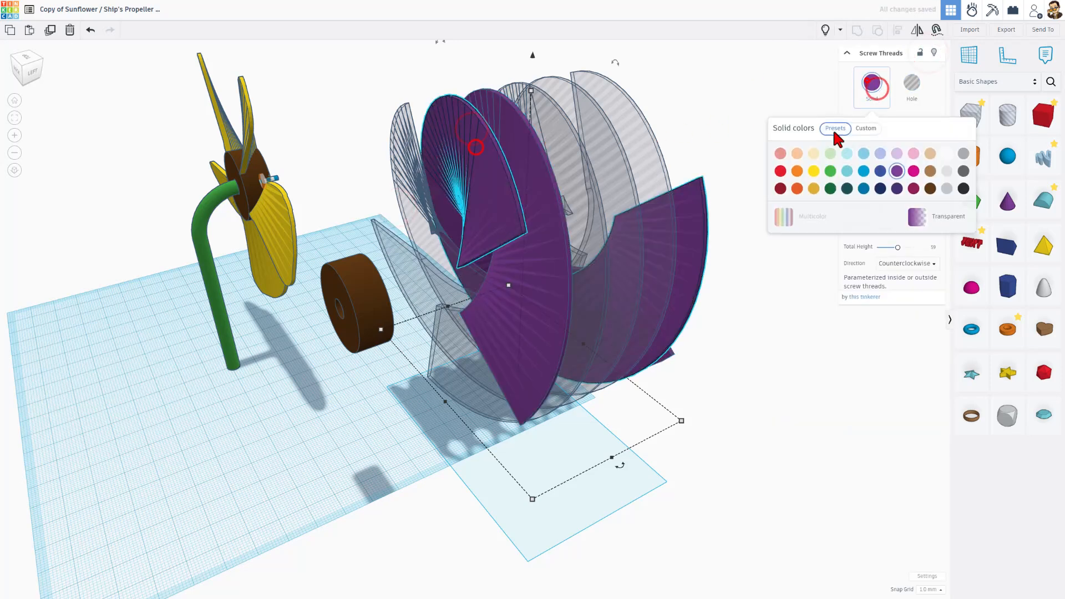
{"action": "left_click", "coordinate": [813, 174]}
{"action": "left_click", "coordinate": [413, 166]}
{"action": "left_click", "coordinate": [863, 81]}
{"action": "left_click", "coordinate": [832, 170]}
Turn the last two Screw Threads holes into solids, colouring one blue and the other red.
{"action": "left_click", "coordinate": [406, 262]}
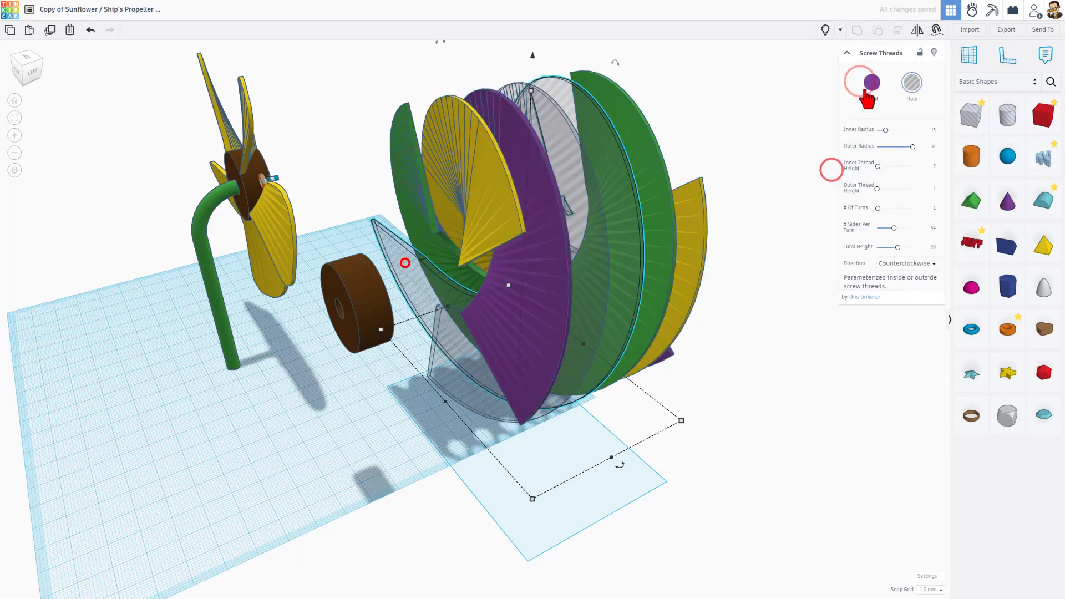
{"action": "left_click", "coordinate": [866, 87]}
{"action": "left_click", "coordinate": [846, 182]}
{"action": "left_click", "coordinate": [437, 366]}
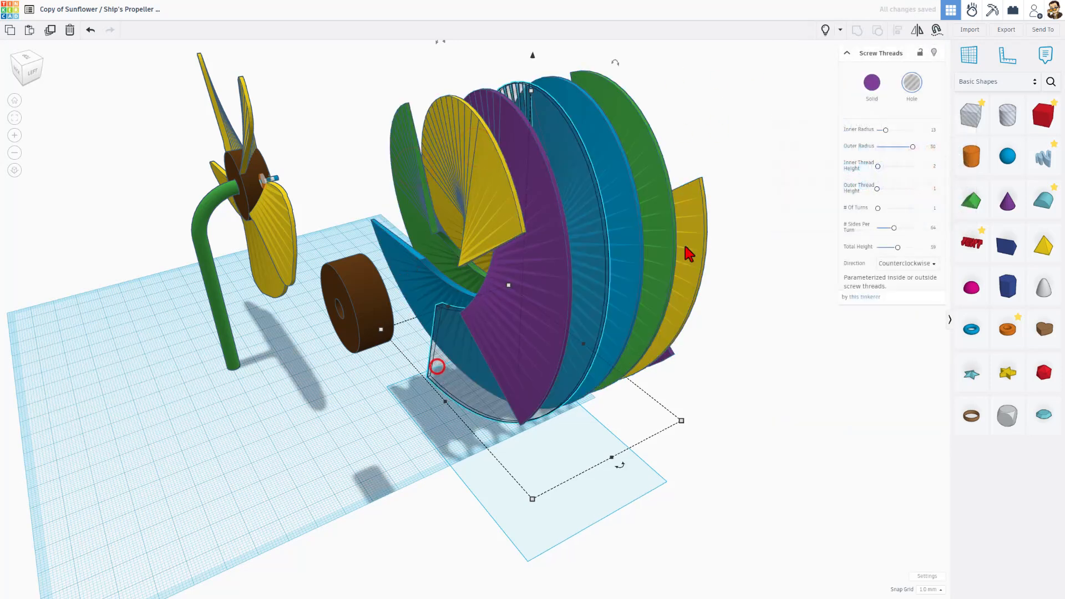
{"action": "left_click", "coordinate": [870, 90]}
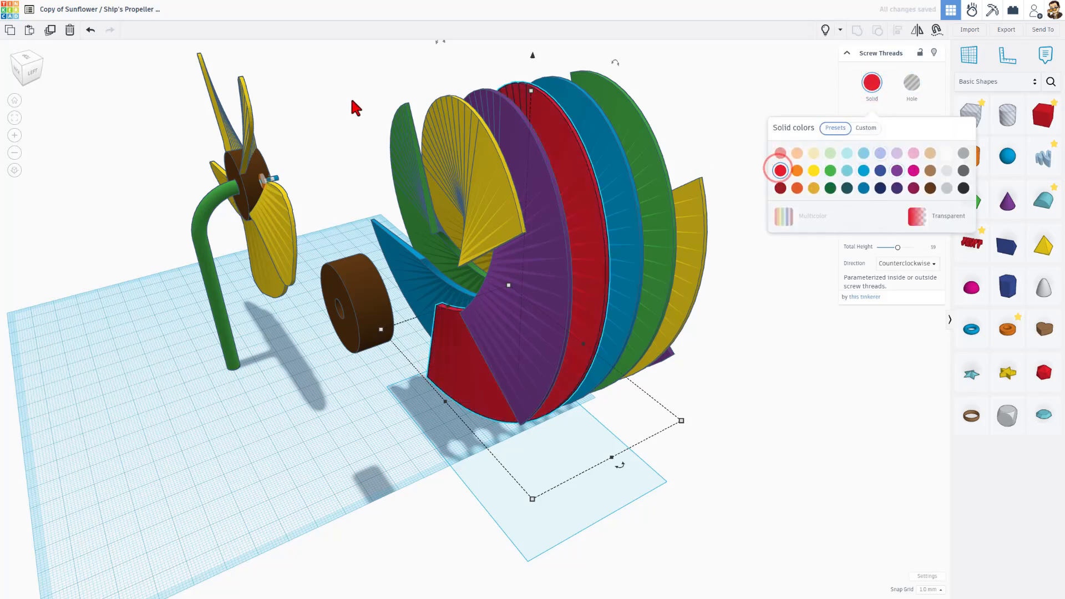
Show all hidden shapes and turn the five coloured Screw Threads back into holes.
{"action": "right_click_drag", "start_coordinate": [361, 102], "coordinate": [294, 76]}
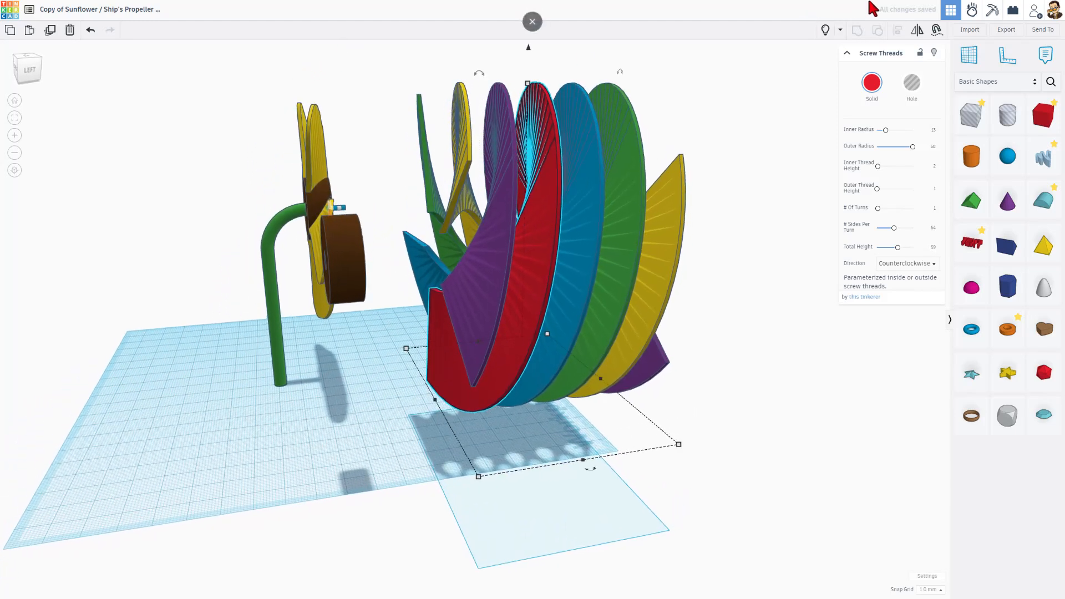
{"action": "left_click", "coordinate": [826, 30]}
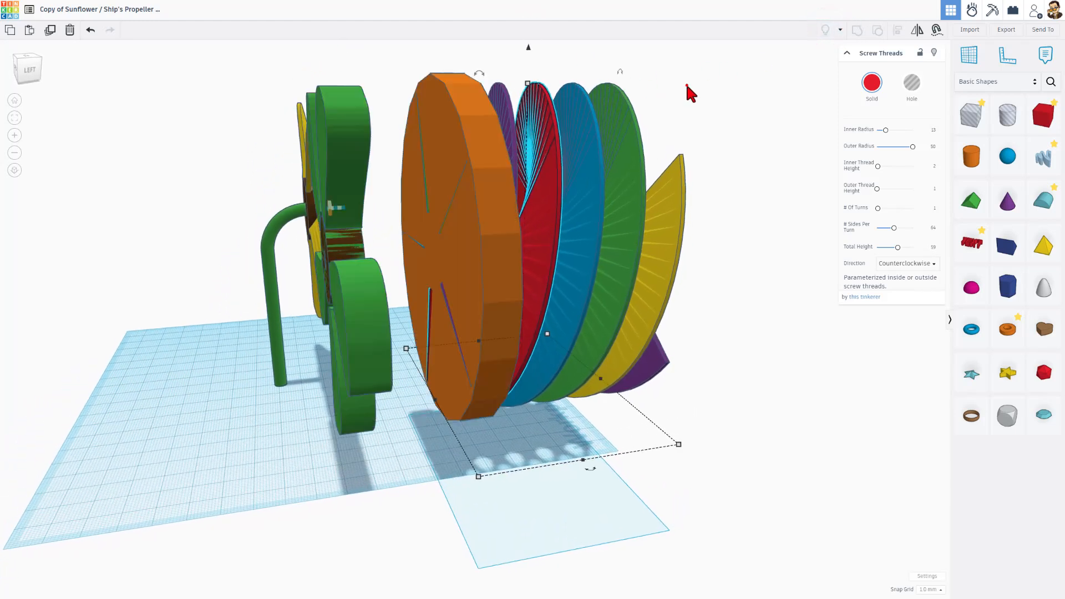
{"action": "left_click_drag", "start_coordinate": [688, 84], "coordinate": [565, 411]}
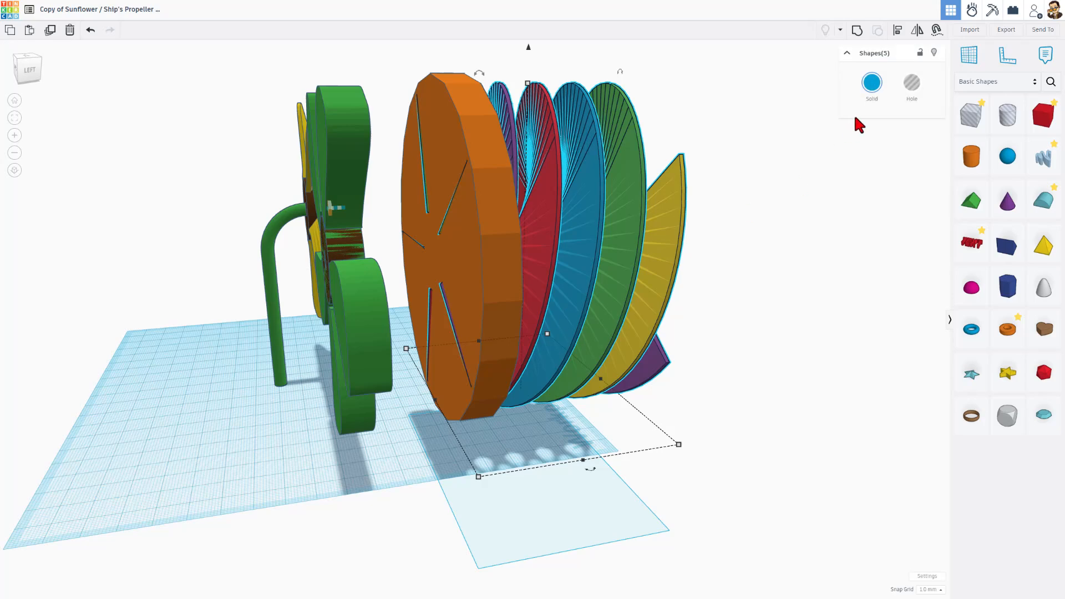
{"action": "left_click", "coordinate": [912, 84]}
Group the orange cylinder with the five Screw Threads holes and turn the resulting disc into a hole.
{"action": "right_click_drag", "start_coordinate": [738, 182], "coordinate": [491, 169]}
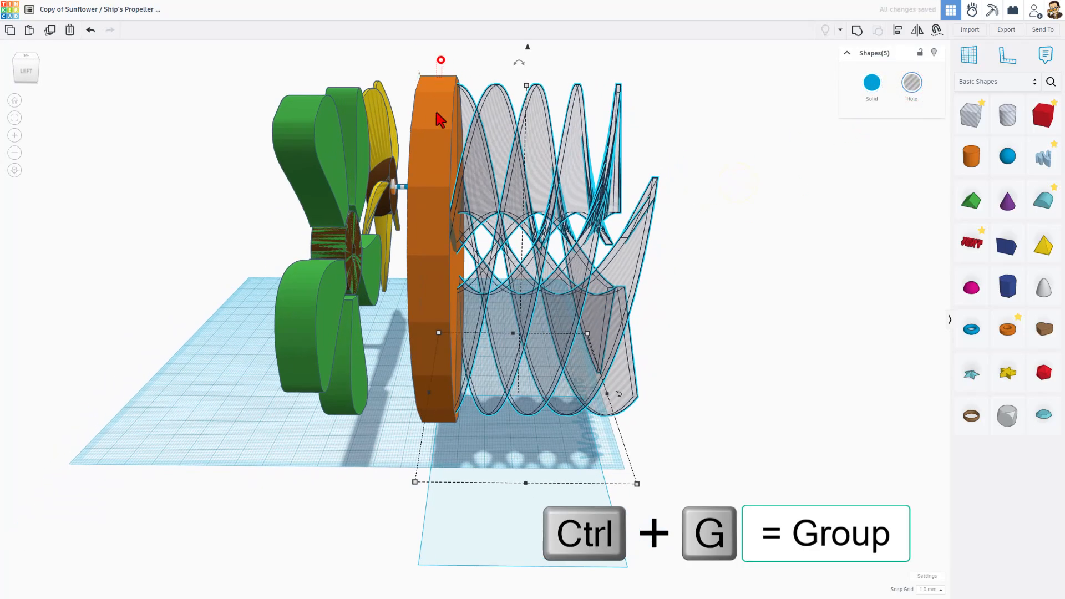
{"action": "left_click_drag", "start_coordinate": [461, 464], "coordinate": [478, 490]}
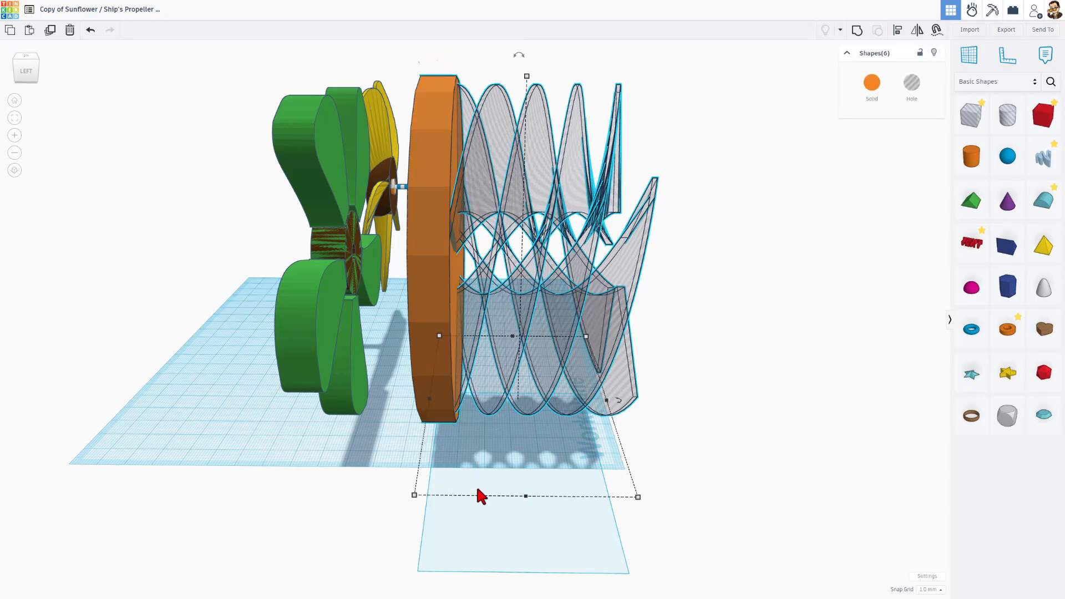
{"action": "key", "text": "ctrl+g"}
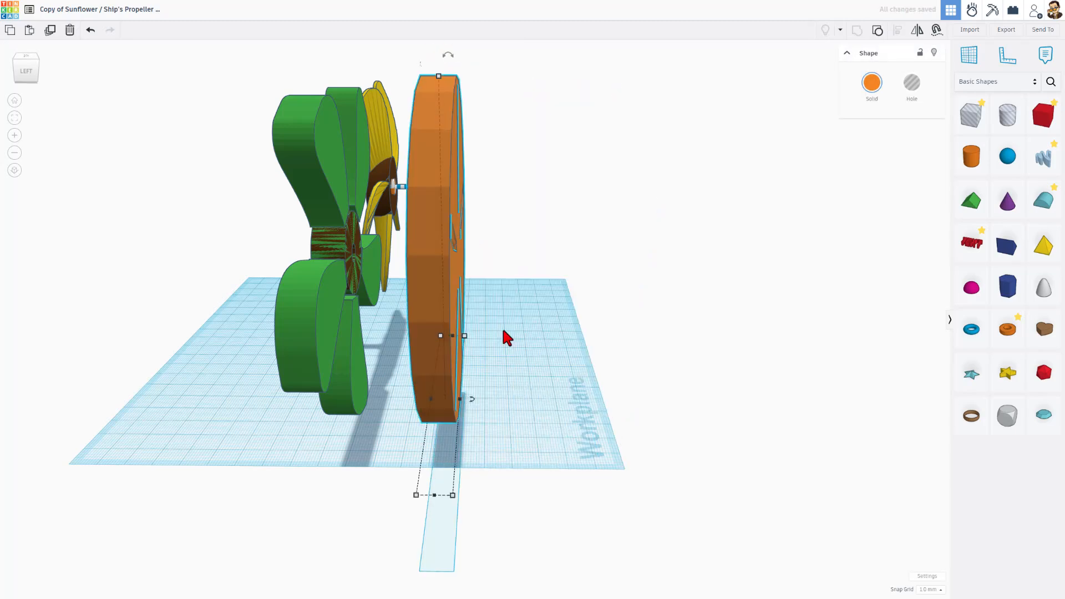
{"action": "mouse_move", "coordinate": [527, 274]}
{"action": "right_mouse_down"}
{"action": "mouse_move", "coordinate": [568, 280]}
{"action": "mouse_move", "coordinate": [524, 276]}
{"action": "right_mouse_up"}
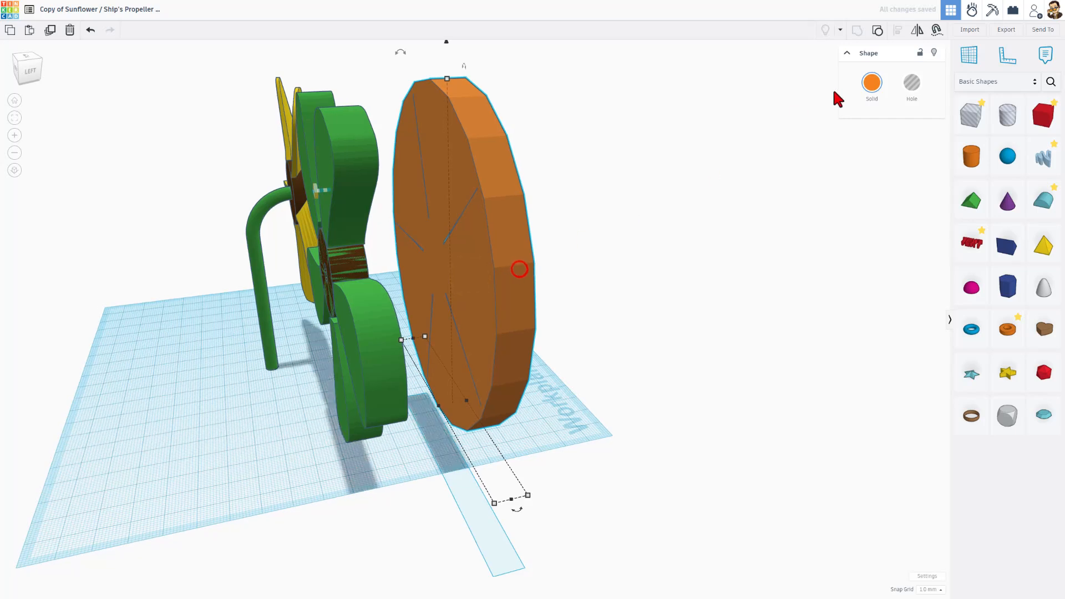
{"action": "left_click", "coordinate": [923, 86]}
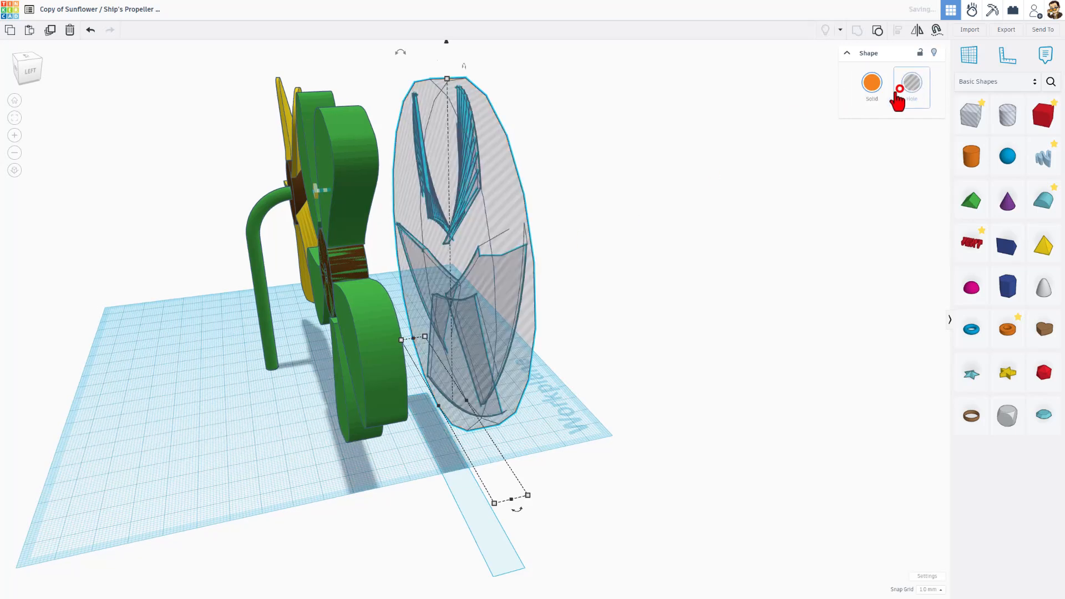
Move the slotted disc hole sideways until it overlaps the green Fidget Spinner.
{"action": "right_click_drag", "start_coordinate": [682, 146], "coordinate": [438, 180]}
{"action": "left_click", "coordinate": [438, 211]}
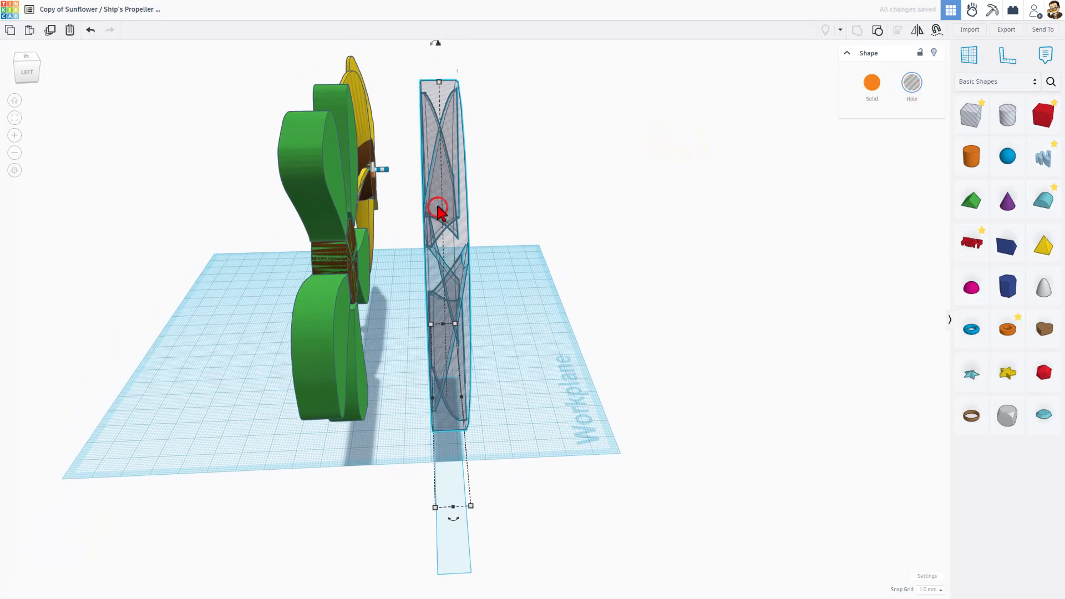
{"action": "key", "text": "shift+Left"}
{"action": "key", "text": "shift+Left"}
{"action": "key", "text": "shift+Left"}
{"action": "key", "text": "Left"}
{"action": "key", "text": "Left"}
{"action": "key", "text": "Left"}
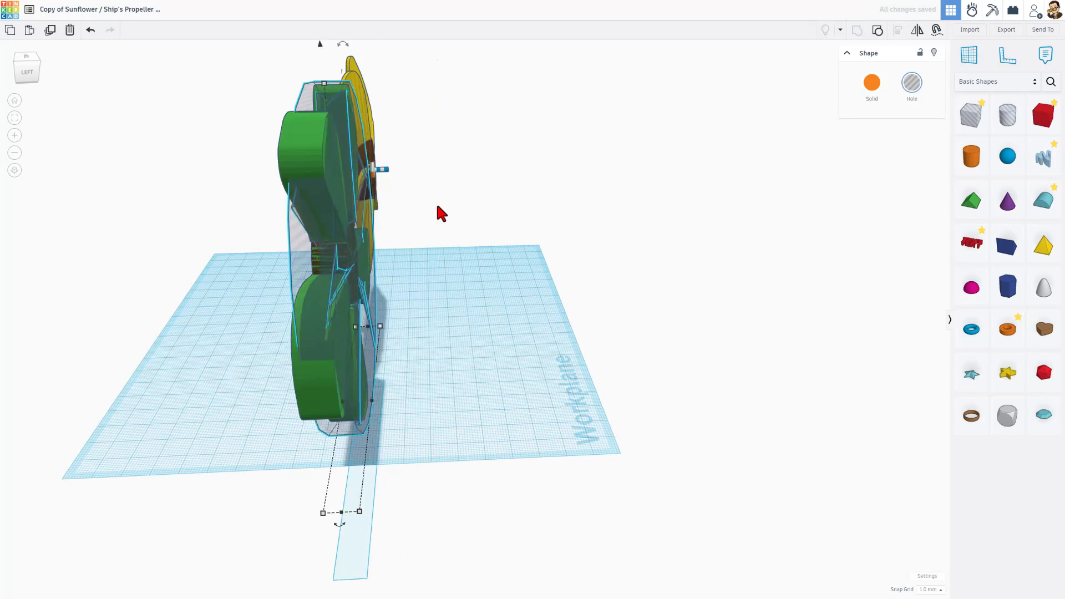
Group the disc hole with the green Fidget Spinner to cut it into thin twisted propeller blades.
{"action": "right_click_drag", "start_coordinate": [514, 280], "coordinate": [327, 446]}
{"action": "left_click", "coordinate": [218, 402]}
{"action": "left_click_drag", "start_coordinate": [185, 317], "coordinate": [279, 410]}
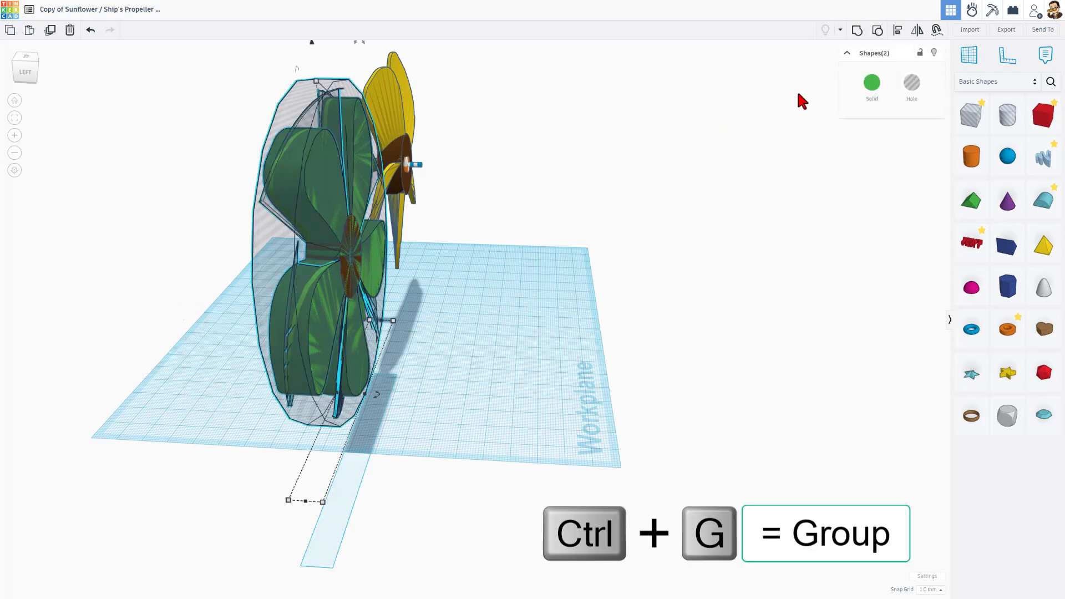
{"action": "key", "text": "ctrl+g"}
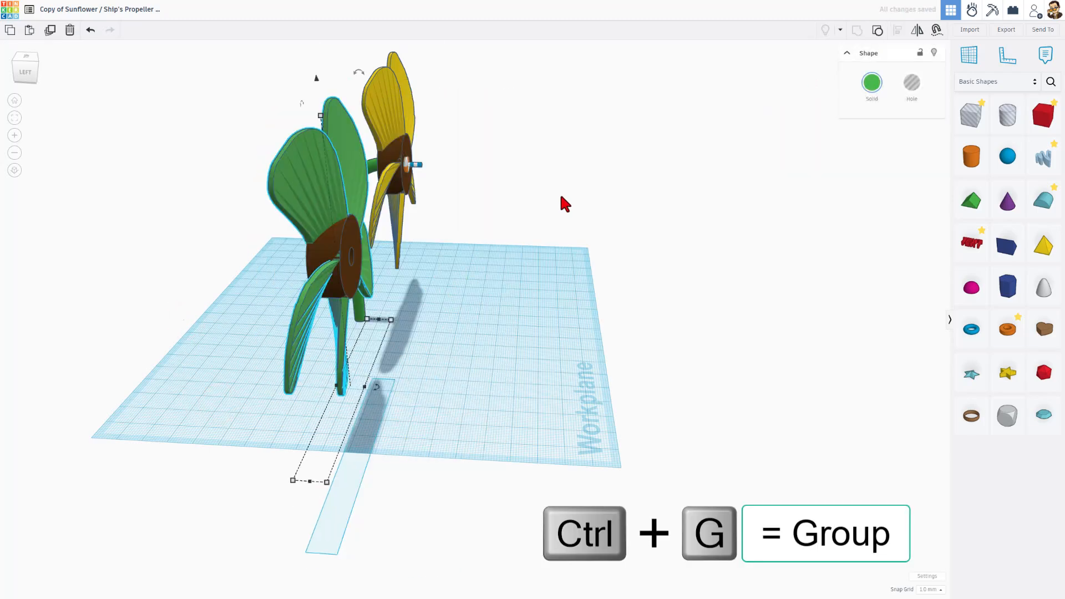
Delete the green five-blade propeller together with its brown hub, keeping the yellow sunflower.
{"action": "right_click_drag", "start_coordinate": [573, 206], "coordinate": [497, 191]}
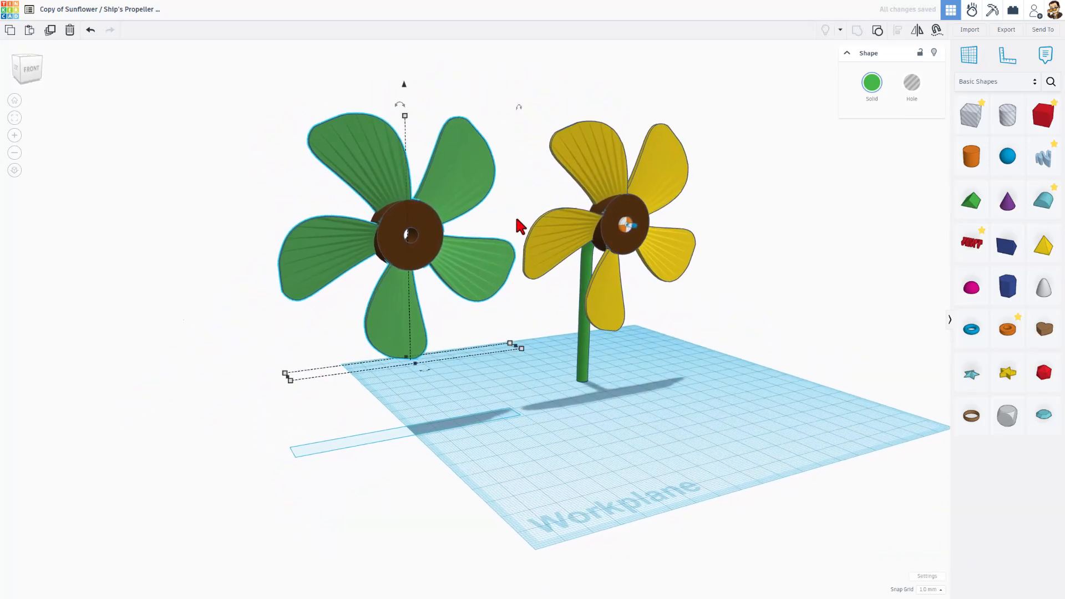
{"action": "right_click_drag", "start_coordinate": [548, 222], "coordinate": [705, 234]}
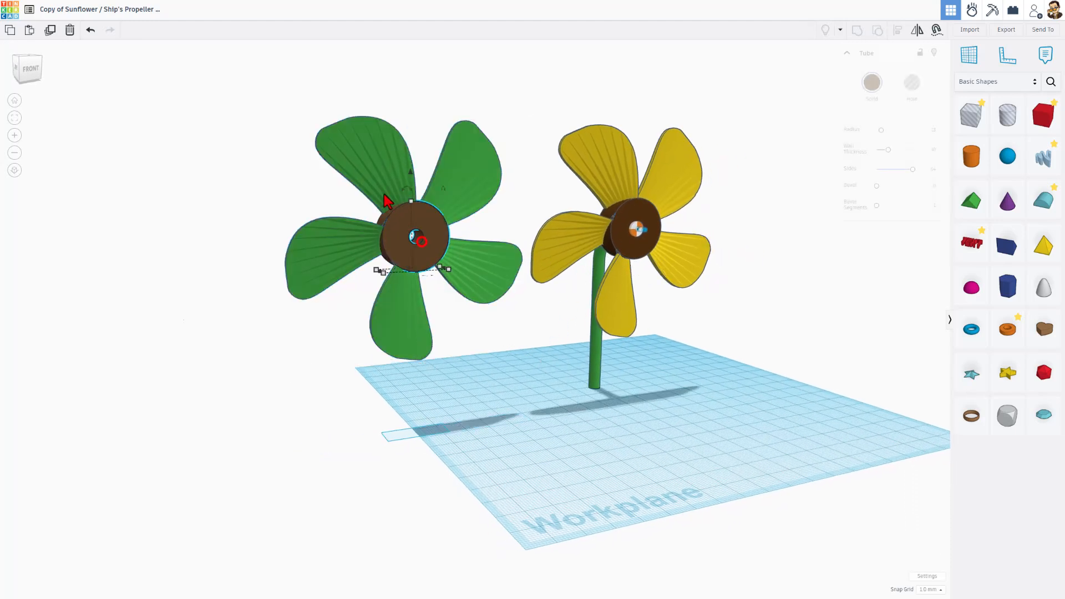
{"action": "key", "text": "Delete"}
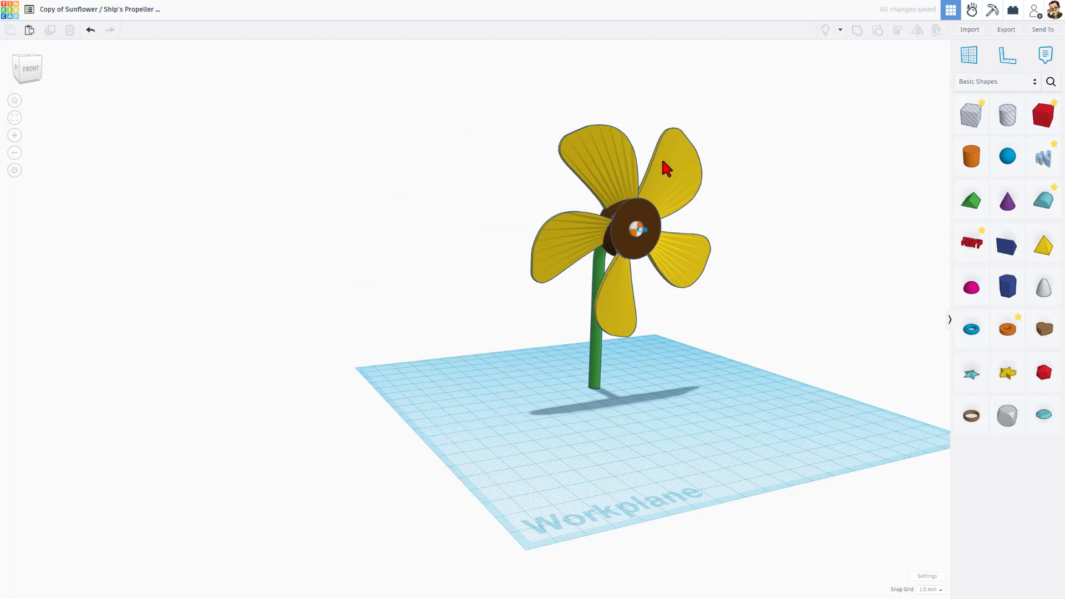
Switch to Sim Lab and run the simulation of the yellow sunflower propeller.
{"action": "left_click", "coordinate": [972, 12]}
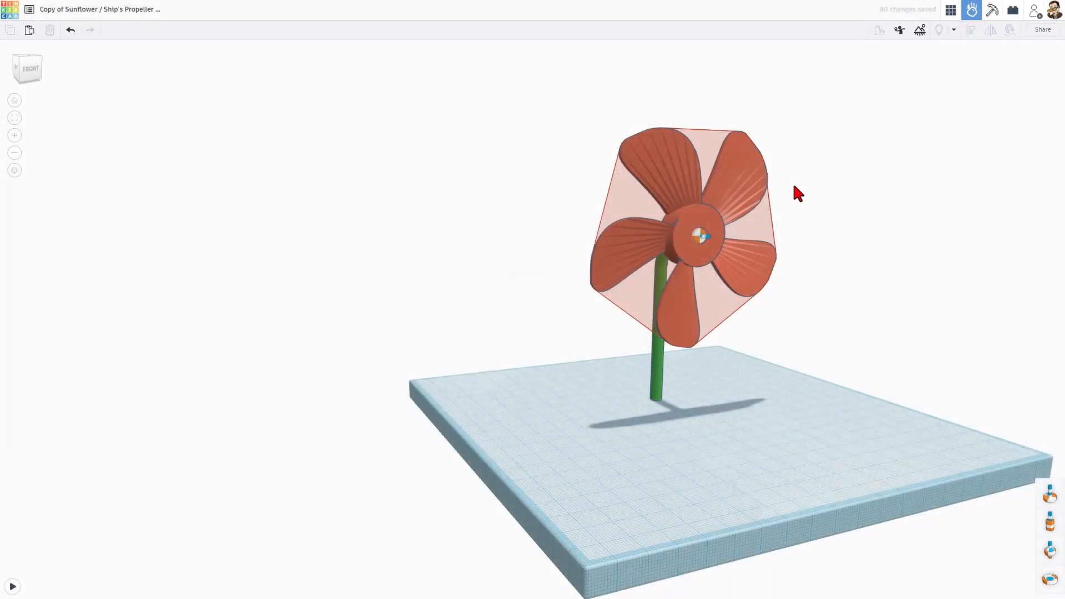
{"action": "left_click", "coordinate": [735, 188]}
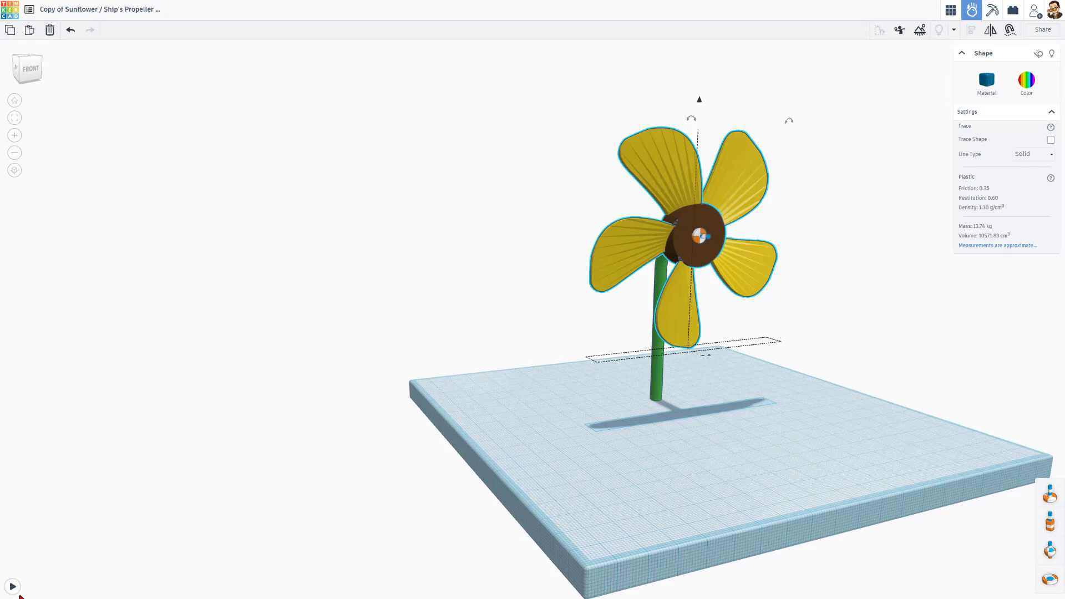
{"action": "left_click", "coordinate": [13, 586]}
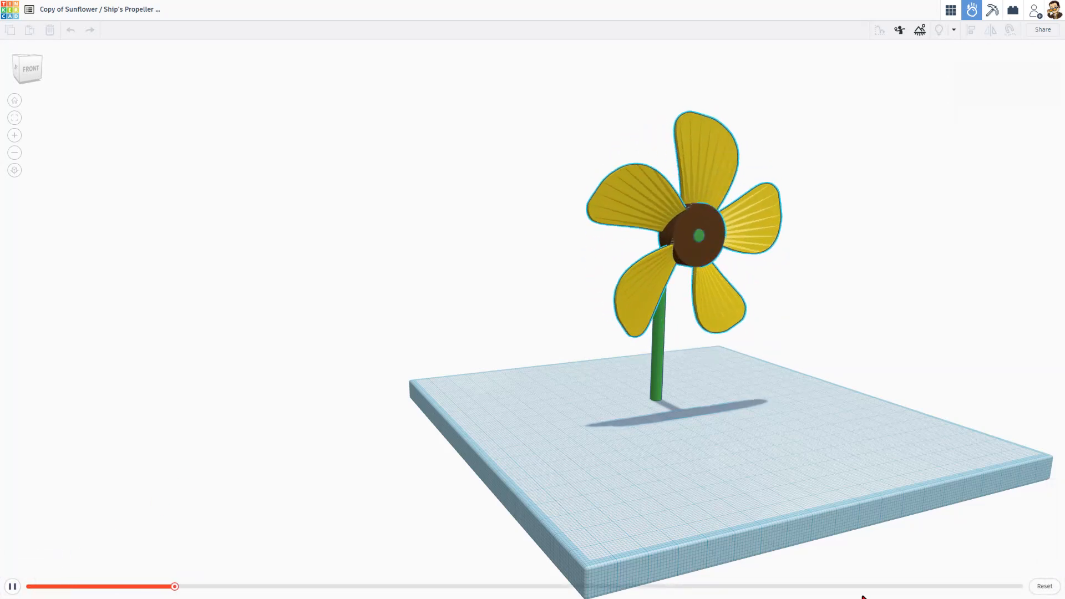
{"action": "mouse_move", "coordinate": [878, 528]}
{"action": "right_mouse_down"}
{"action": "mouse_move", "coordinate": [827, 509]}
{"action": "mouse_move", "coordinate": [911, 515]}
{"action": "mouse_move", "coordinate": [891, 530]}
{"action": "right_mouse_up"}
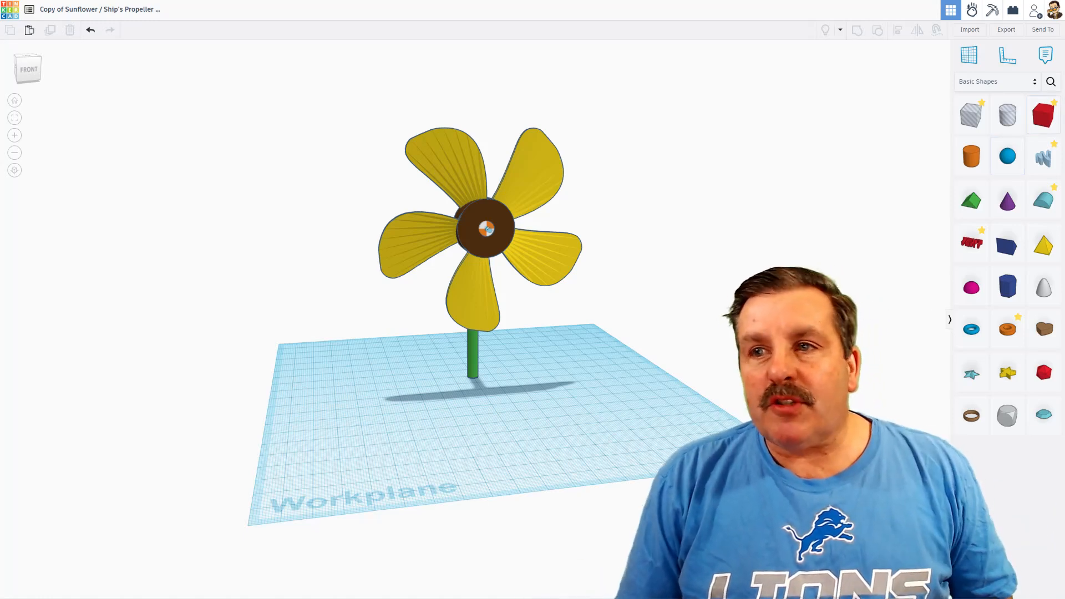
Search the Community shape library for "pine".
{"action": "left_click", "coordinate": [1050, 82]}
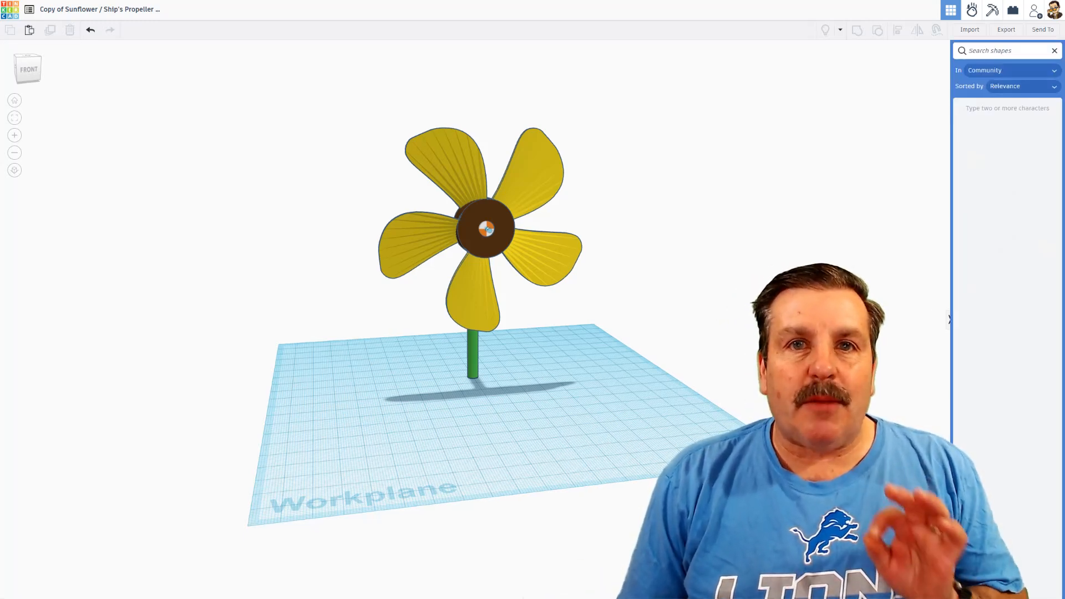
{"action": "type", "text": "pine"}
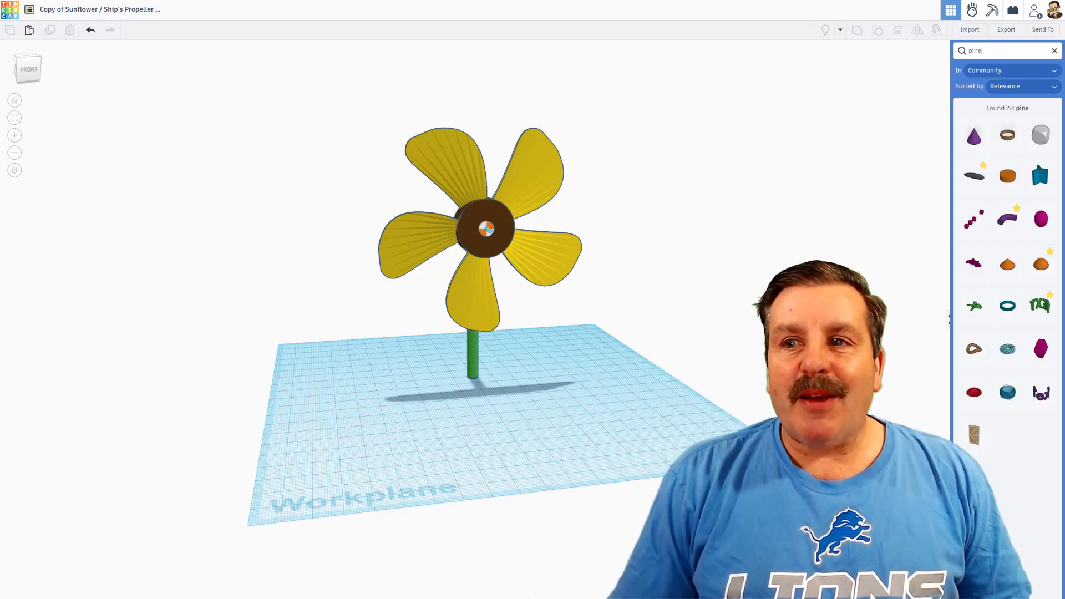